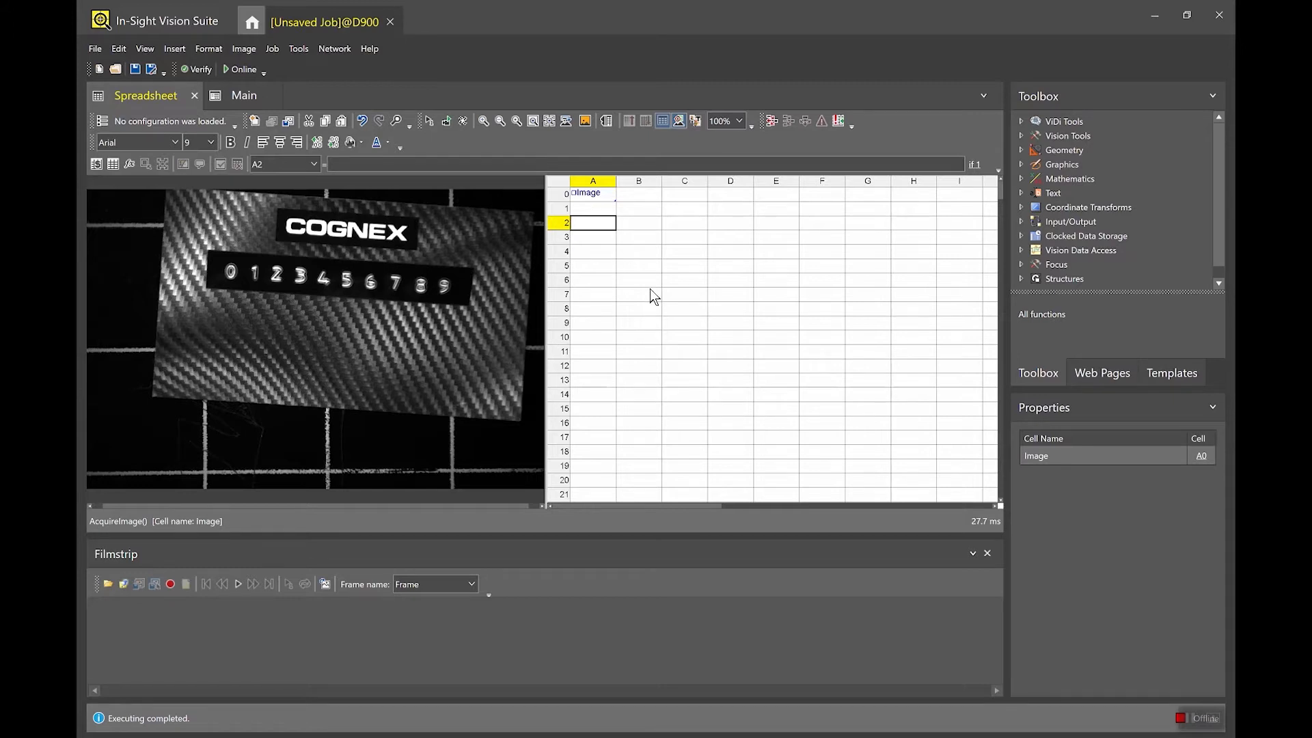
# - Trigger the camera four times to acquire new images of the card
pyautogui.click(629, 286)
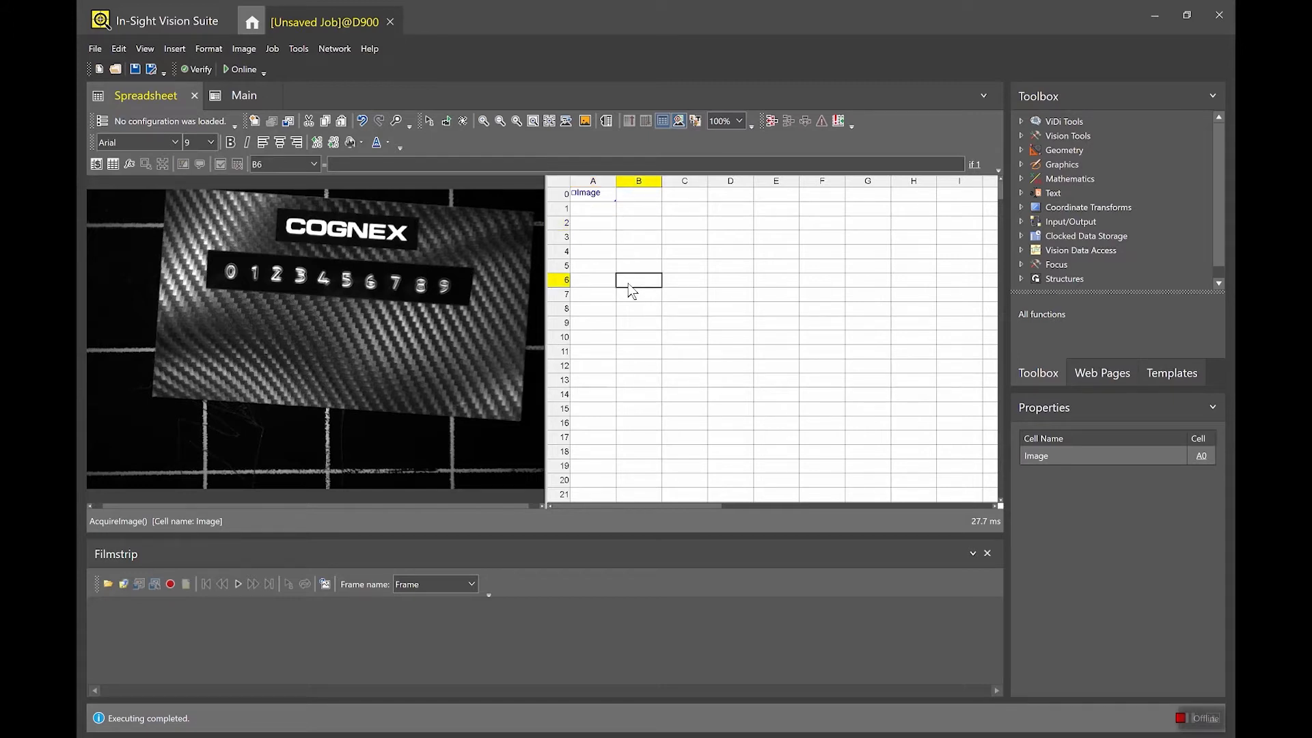
pyautogui.click(428, 122)
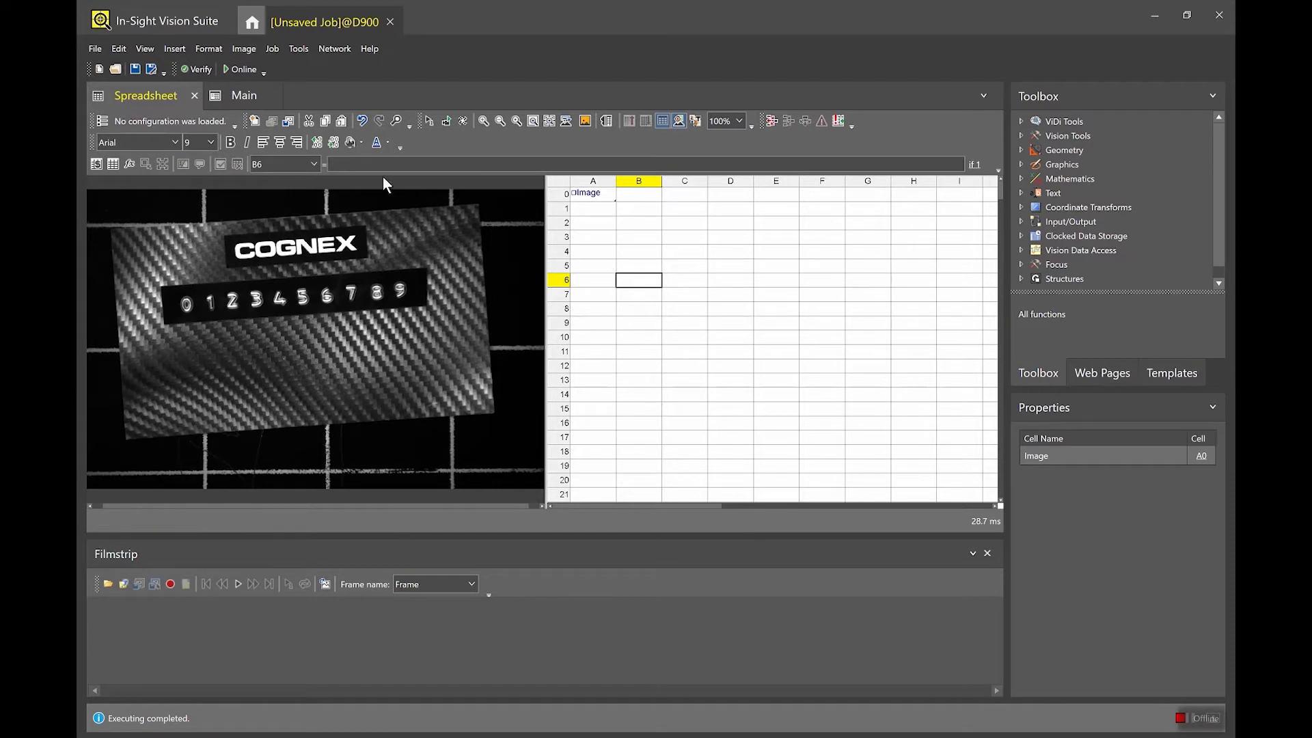
pyautogui.click(428, 122)
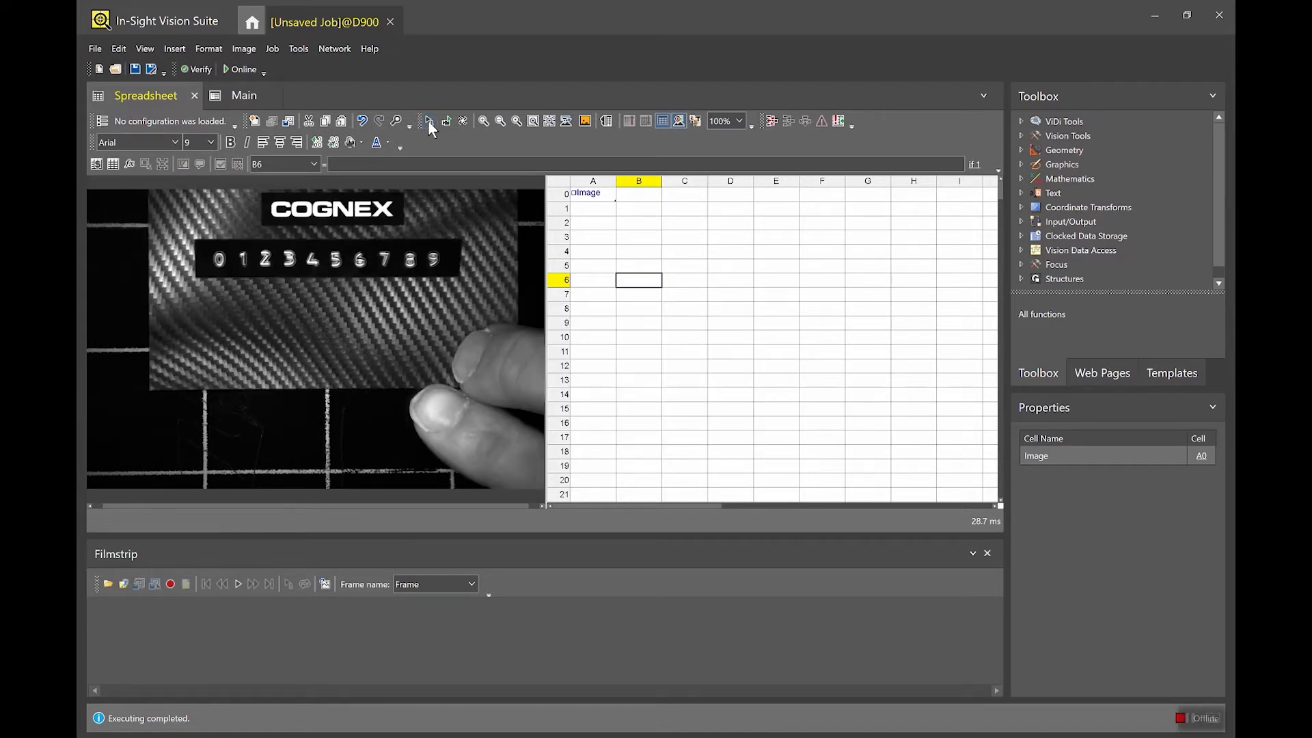
pyautogui.click(428, 121)
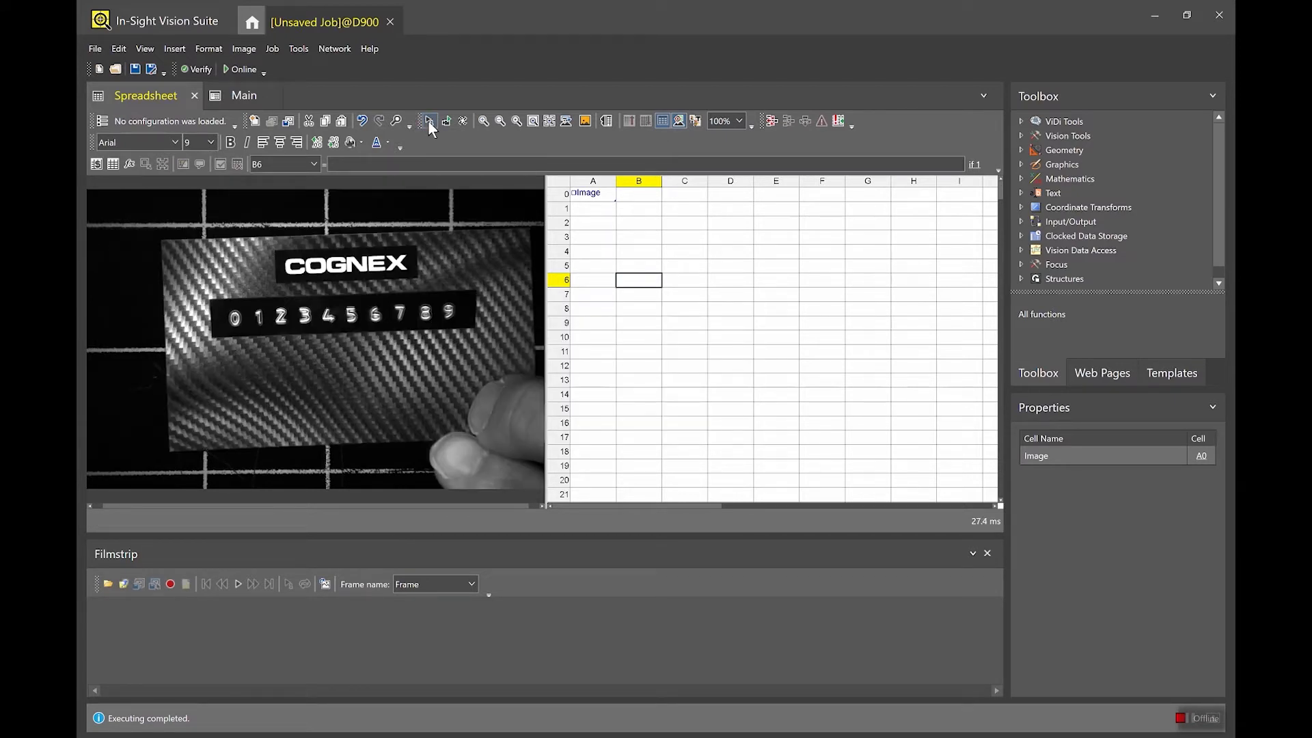
pyautogui.click(428, 121)
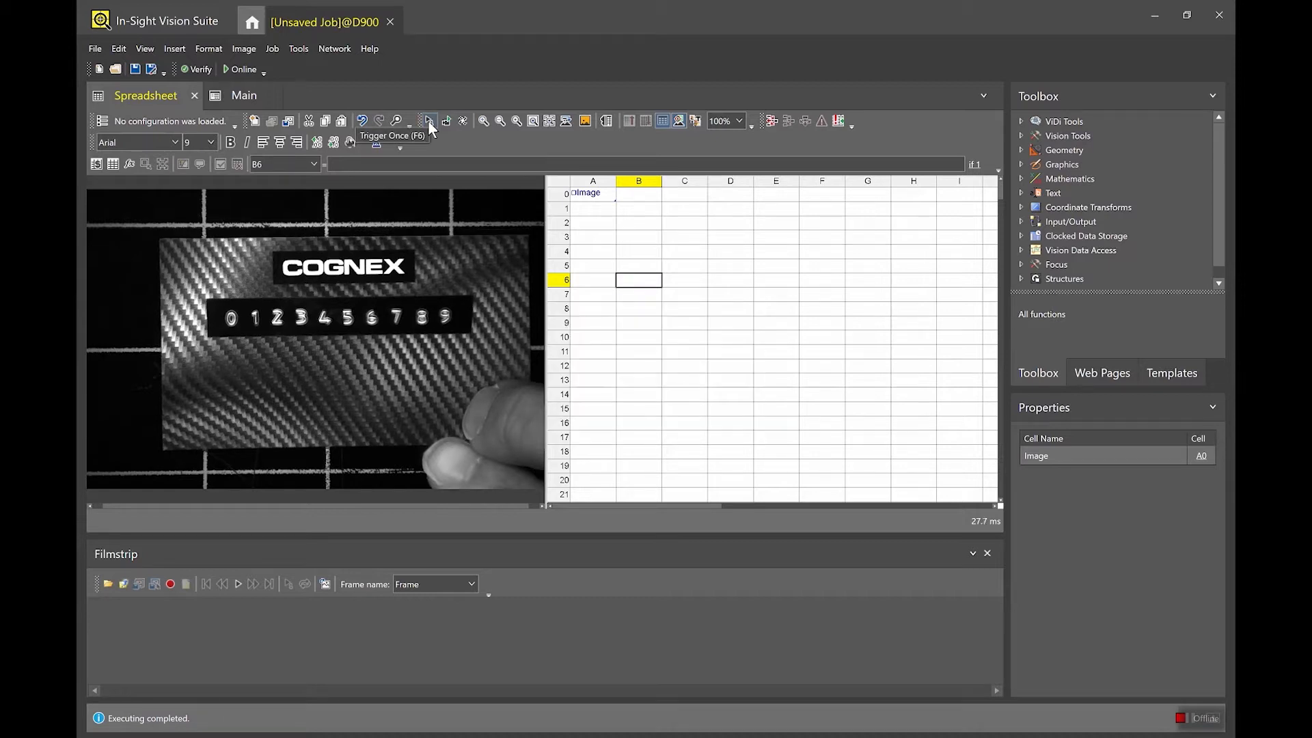
# - Insert a TrainPatMaxRedLine pattern-matching function into cell A2
pyautogui.click(604, 223)
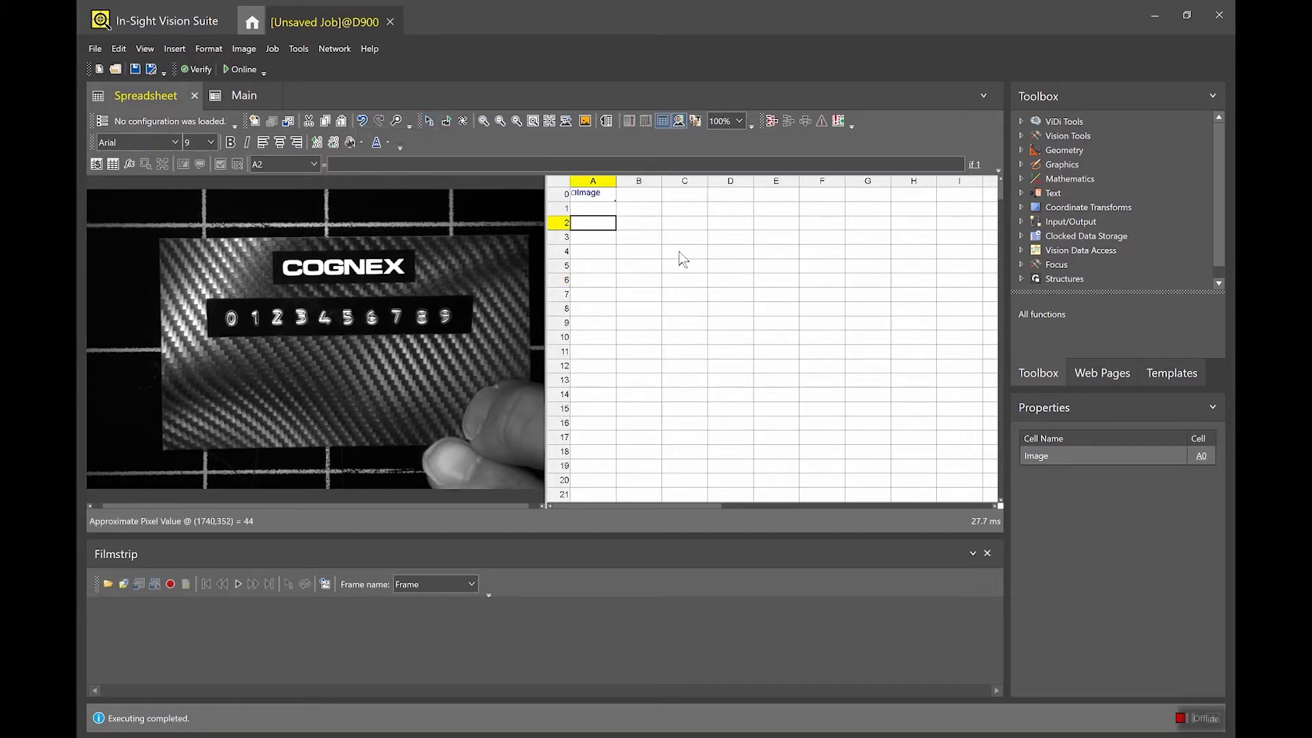
pyautogui.click(1021, 136)
pyautogui.click(1035, 236)
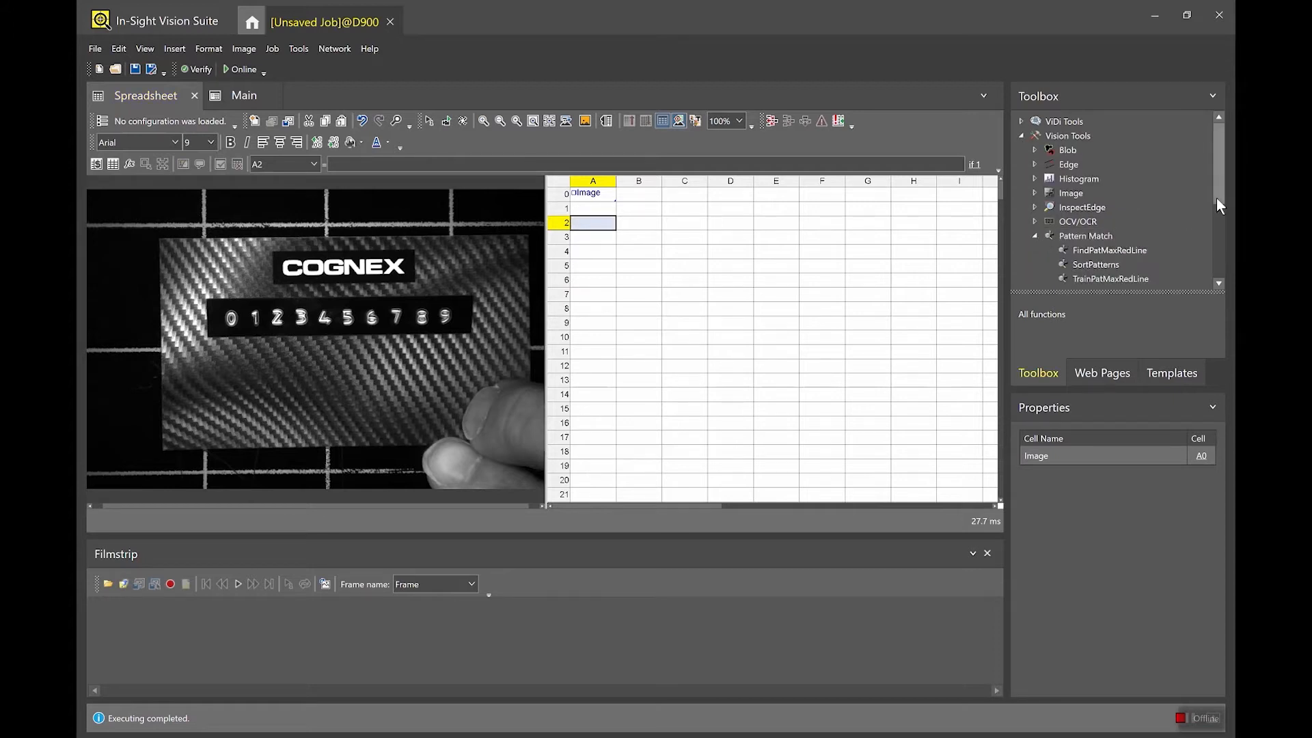
pyautogui.moveTo(1216, 199); pyautogui.dragTo(1216, 216)
pyautogui.moveTo(1089, 244); pyautogui.dragTo(594, 223)
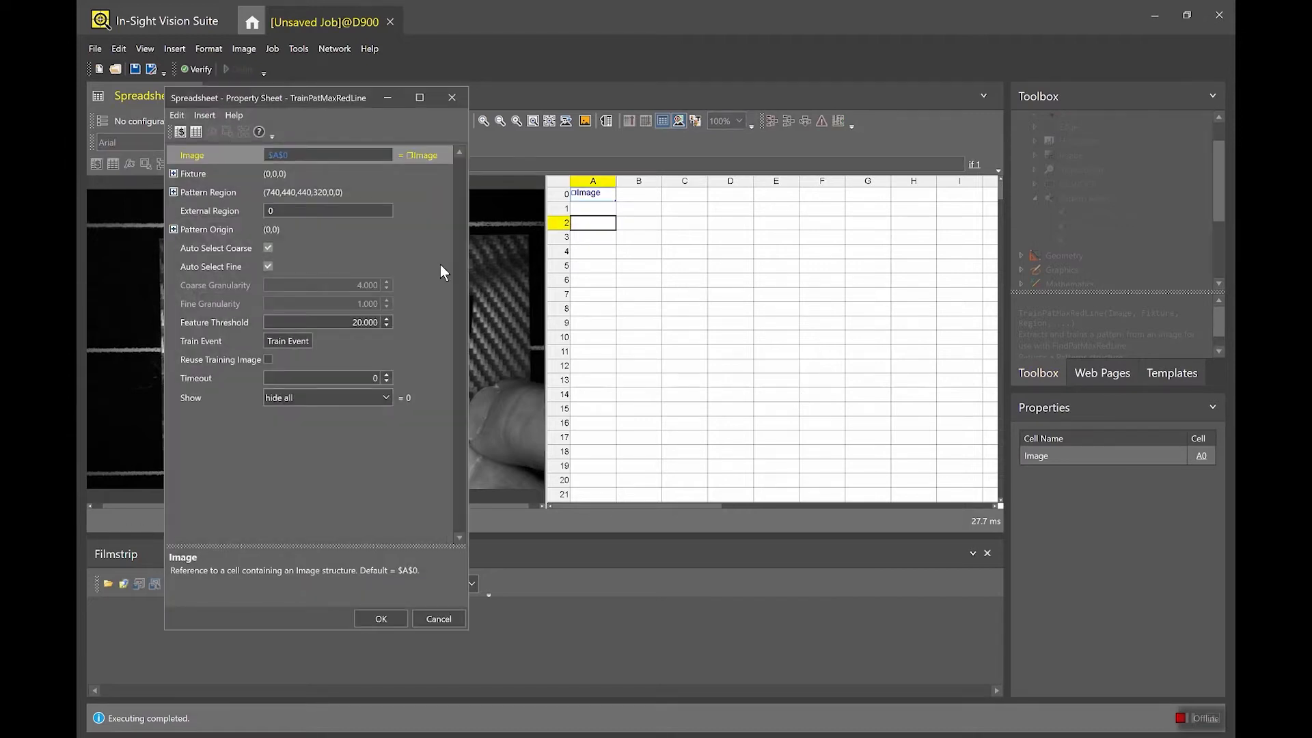
# - Fit the pattern region around the COGNEX logo, about 540 × 100 pixels, and apply the training function
pyautogui.doubleClick(208, 192)
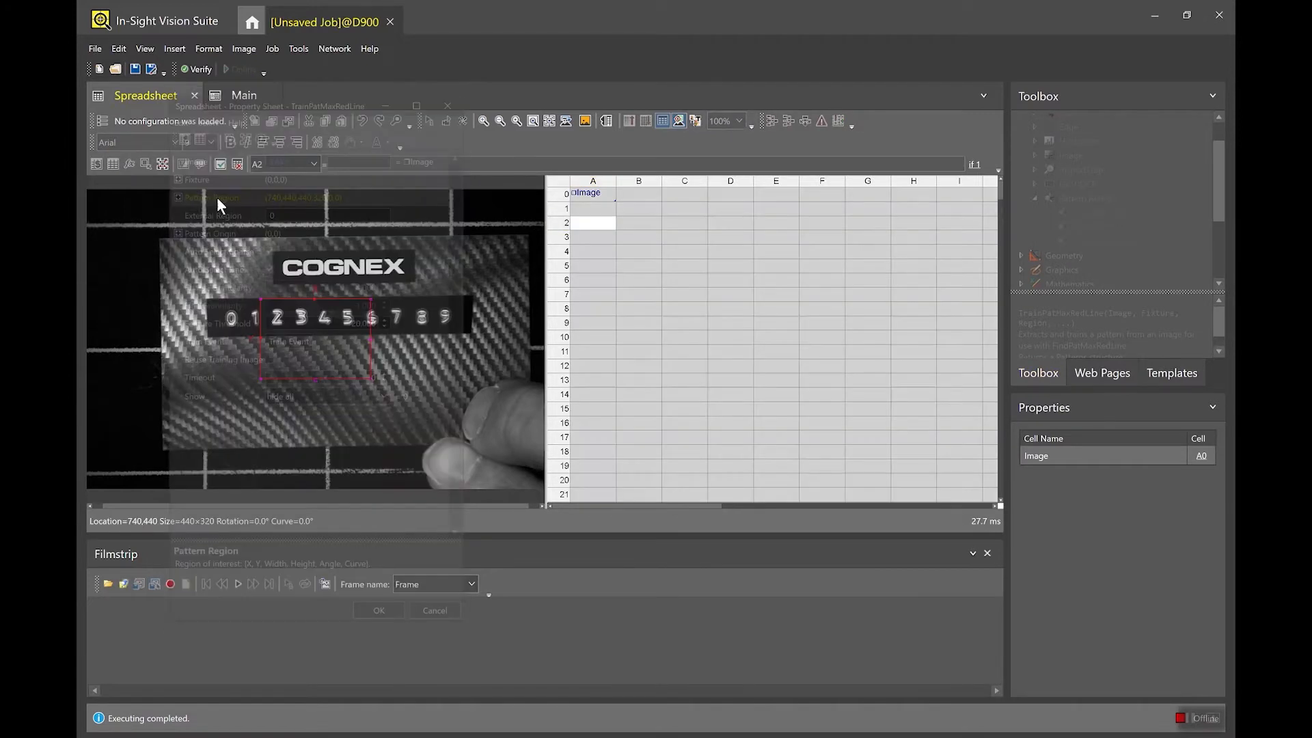
pyautogui.moveTo(304, 278); pyautogui.dragTo(309, 276)
pyautogui.moveTo(387, 334); pyautogui.dragTo(414, 283)
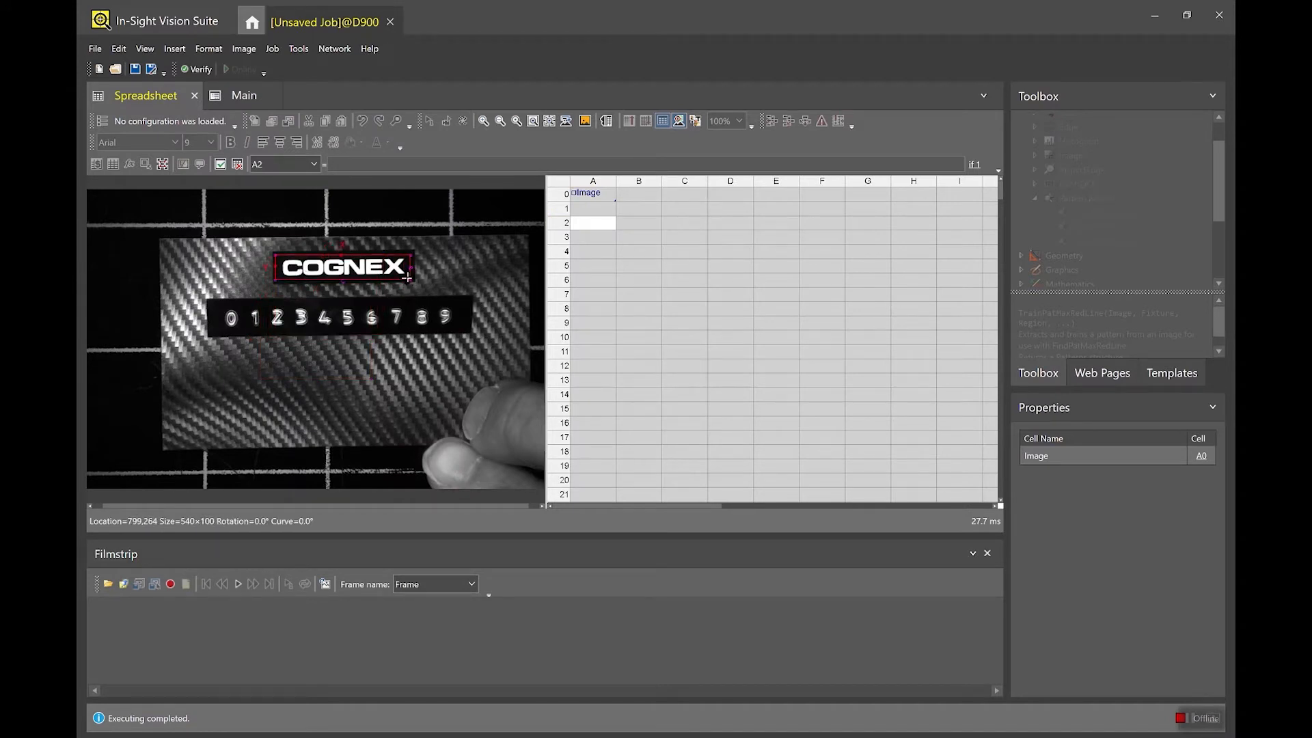
pyautogui.click(222, 164)
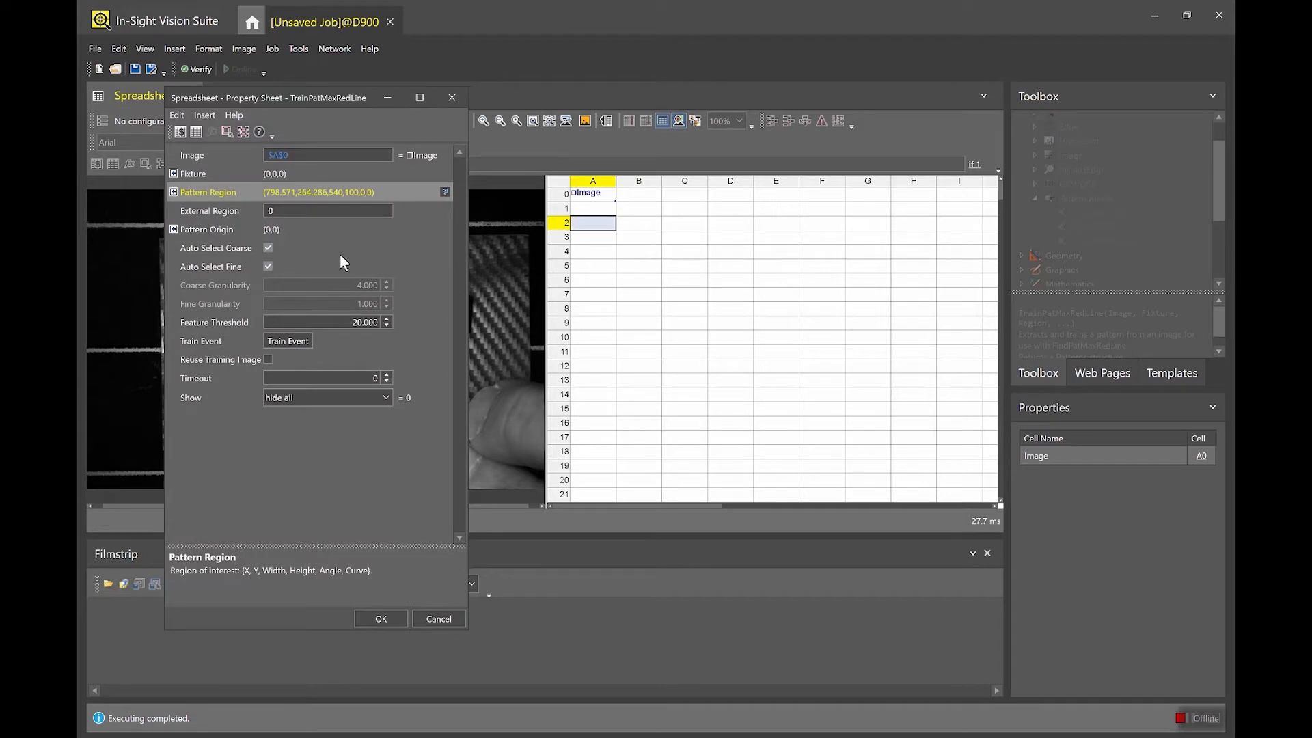
pyautogui.click(384, 619)
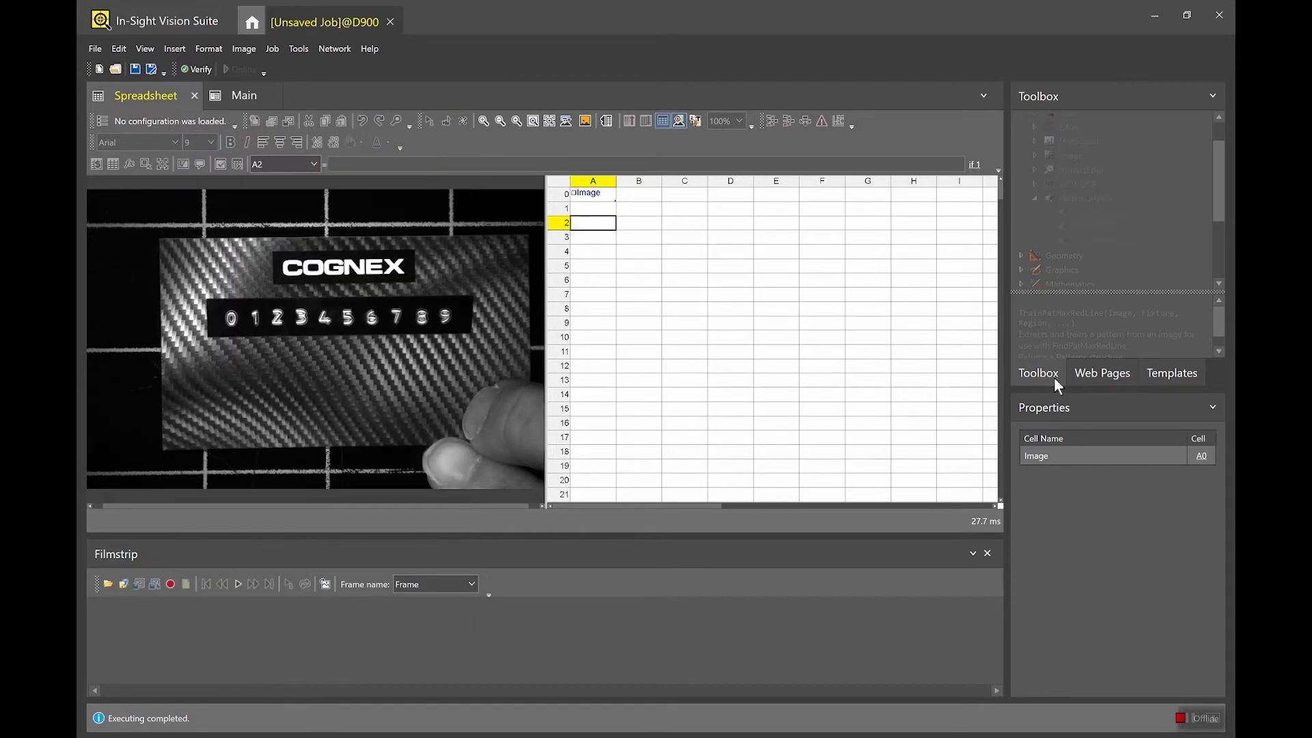
# - Insert a FindPatMaxRedLine function into cell A6 and expand its find region to the full image
pyautogui.click(1098, 214)
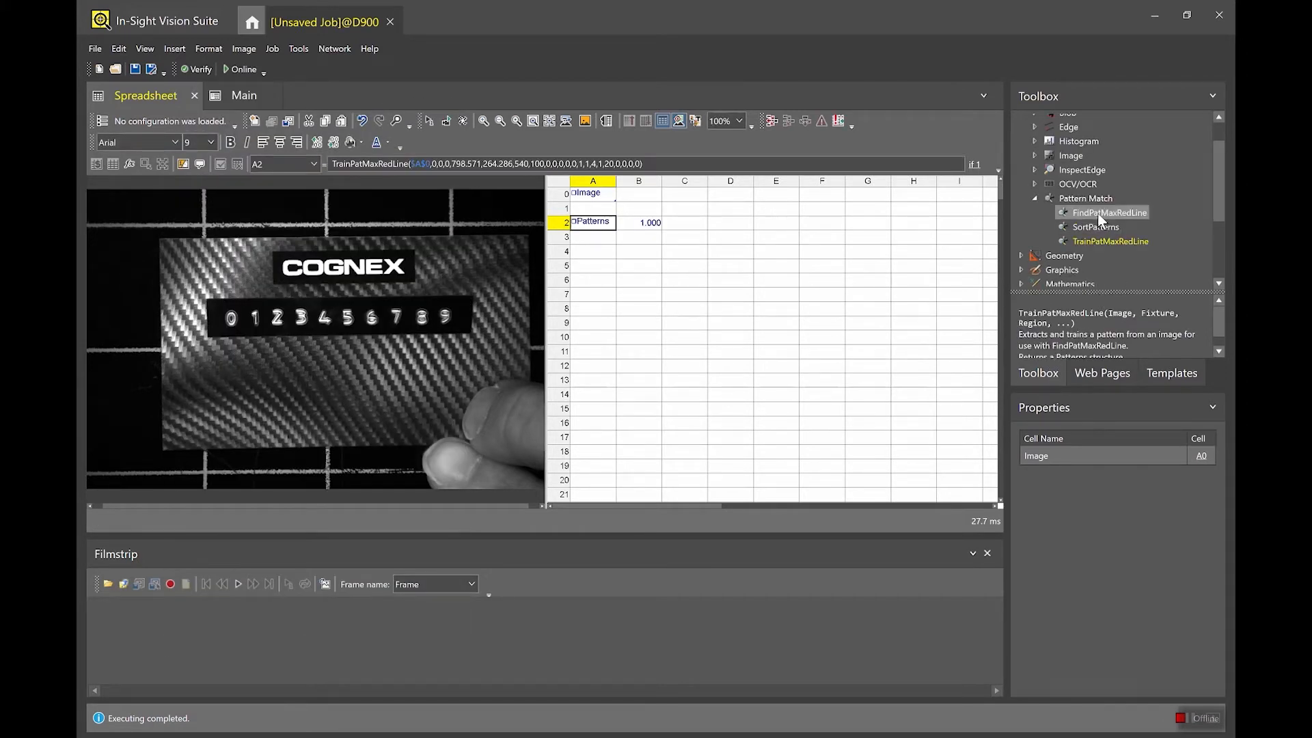
pyautogui.moveTo(1097, 218); pyautogui.dragTo(605, 282)
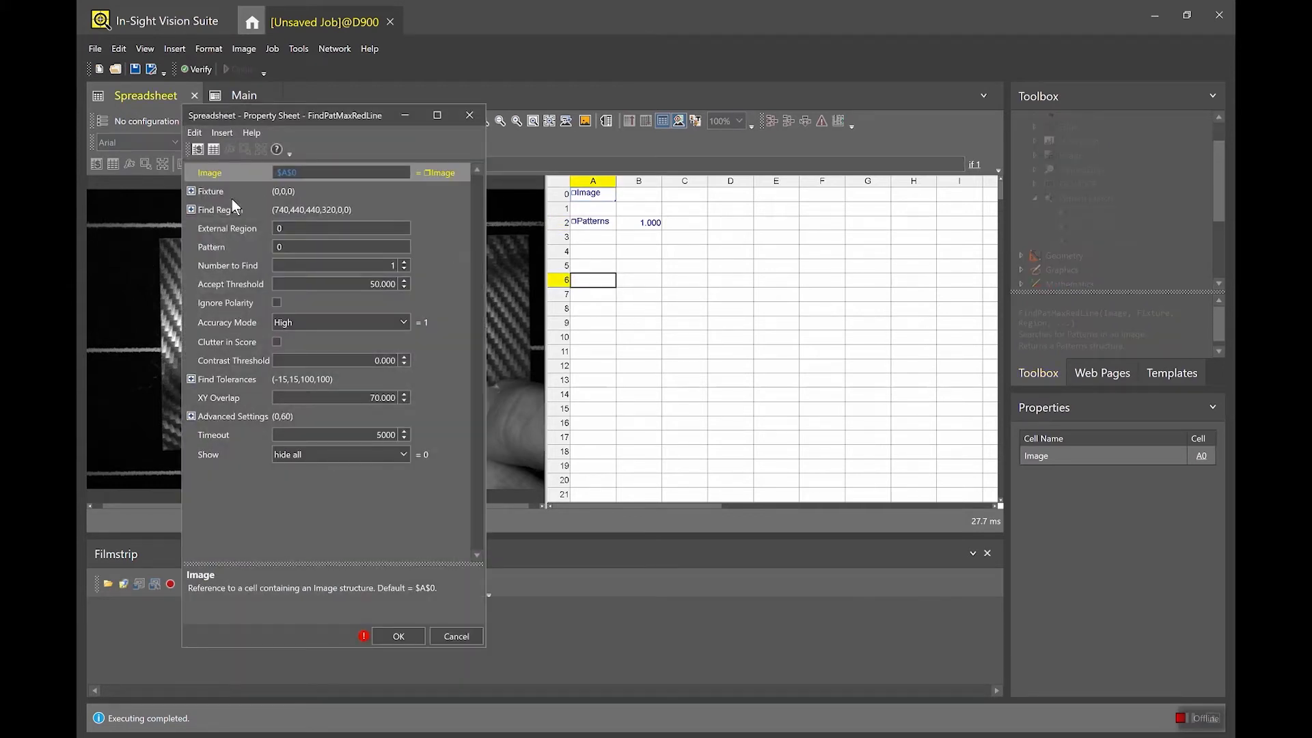
pyautogui.click(224, 208)
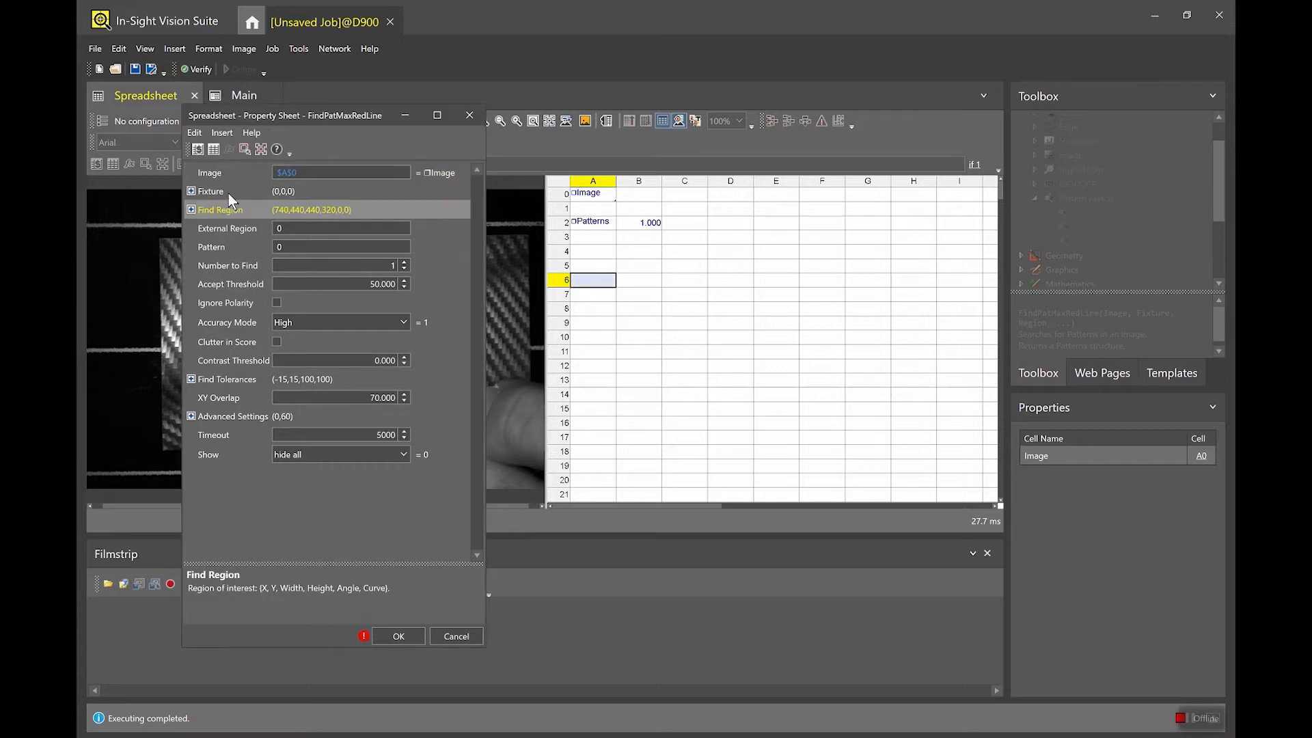
pyautogui.click(262, 149)
pyautogui.press('Return')
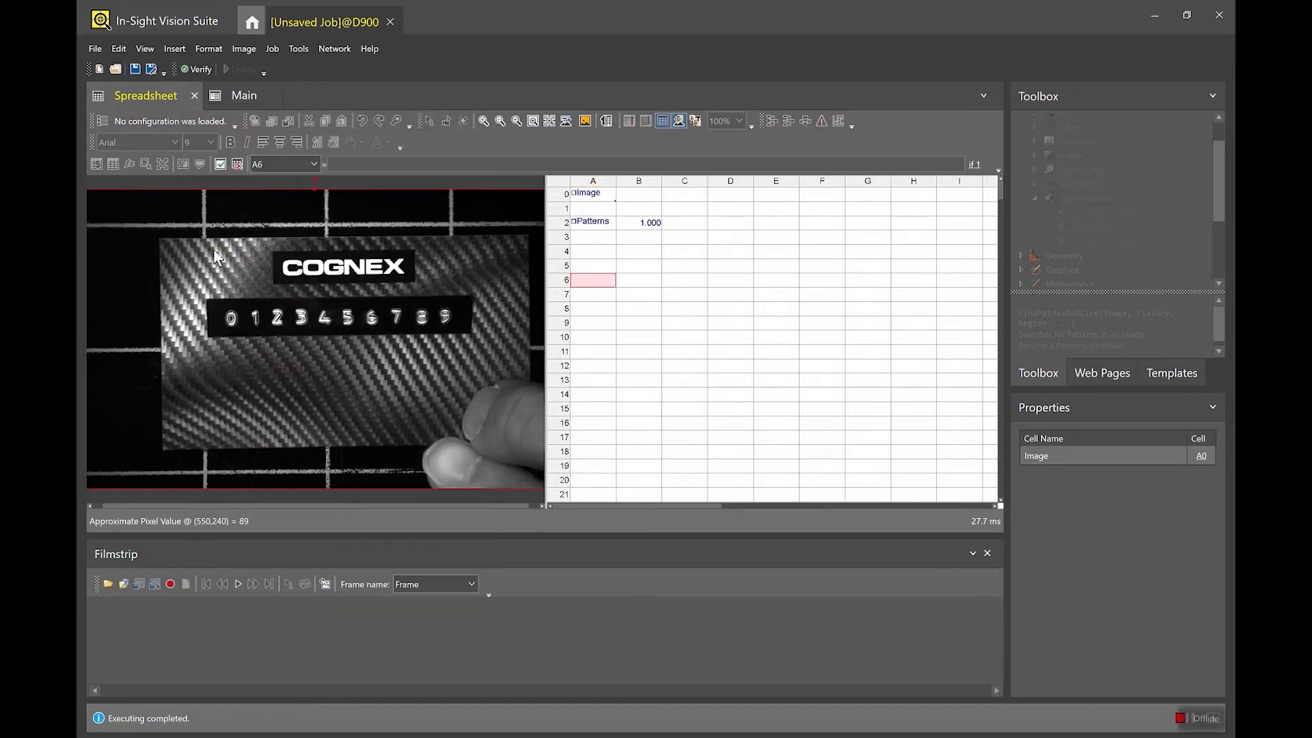
# - Reference the trained pattern in A2 and set the find tolerances to angle start -30 and angle end 30
pyautogui.doubleClick(592, 223)
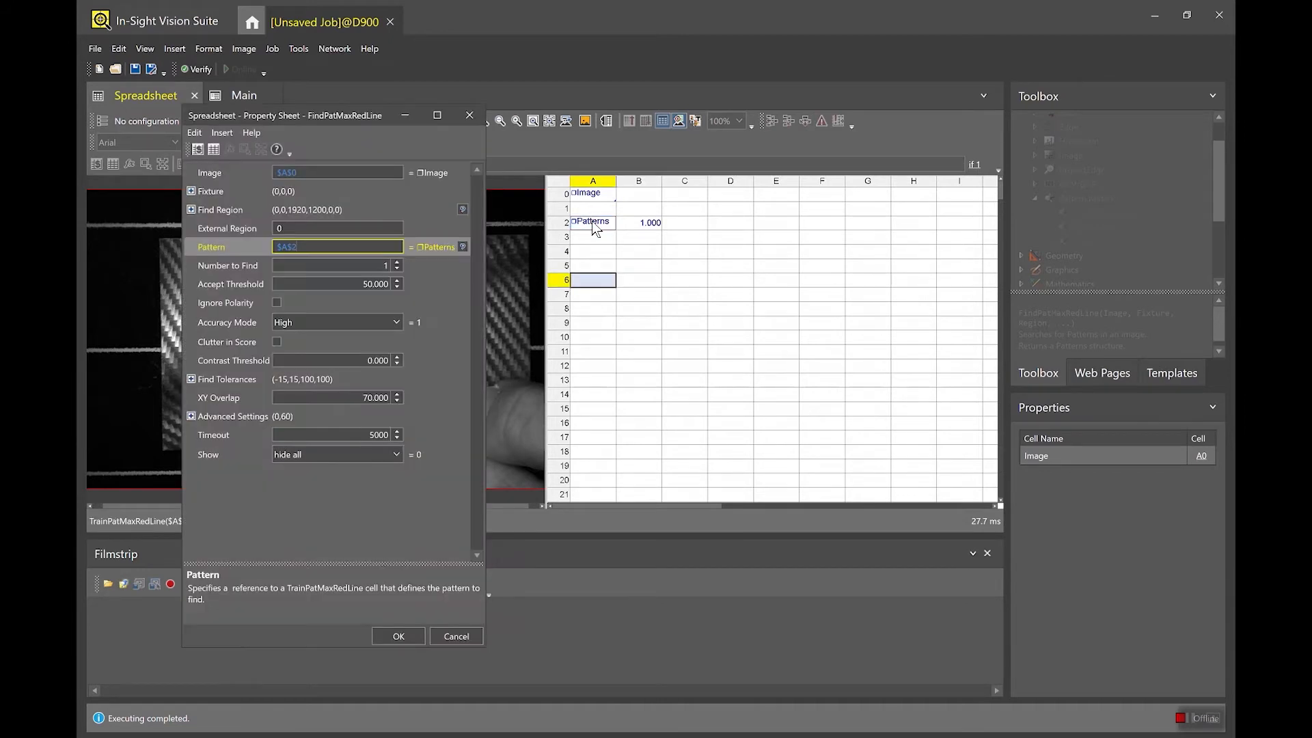
pyautogui.click(192, 380)
pyautogui.click(338, 397)
pyautogui.write('-30')
pyautogui.press('Tab')
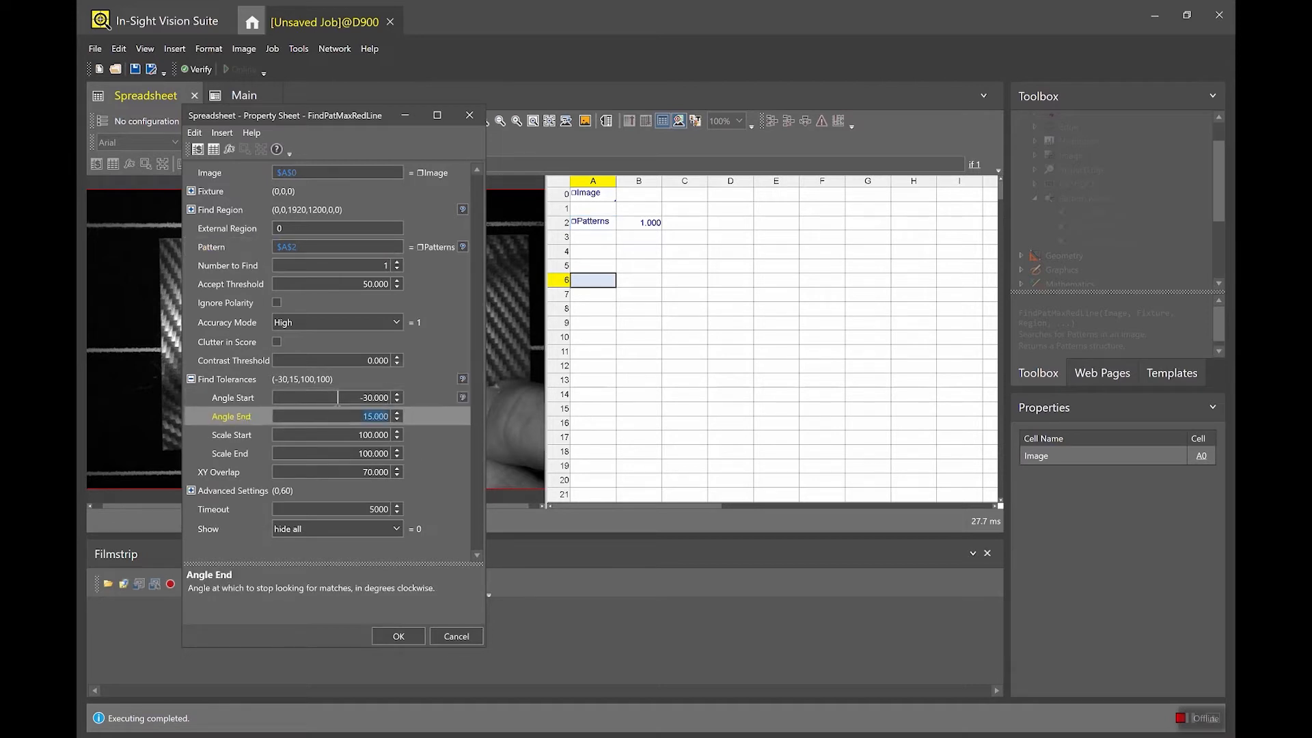
pyautogui.write('3')
pyautogui.click(398, 634)
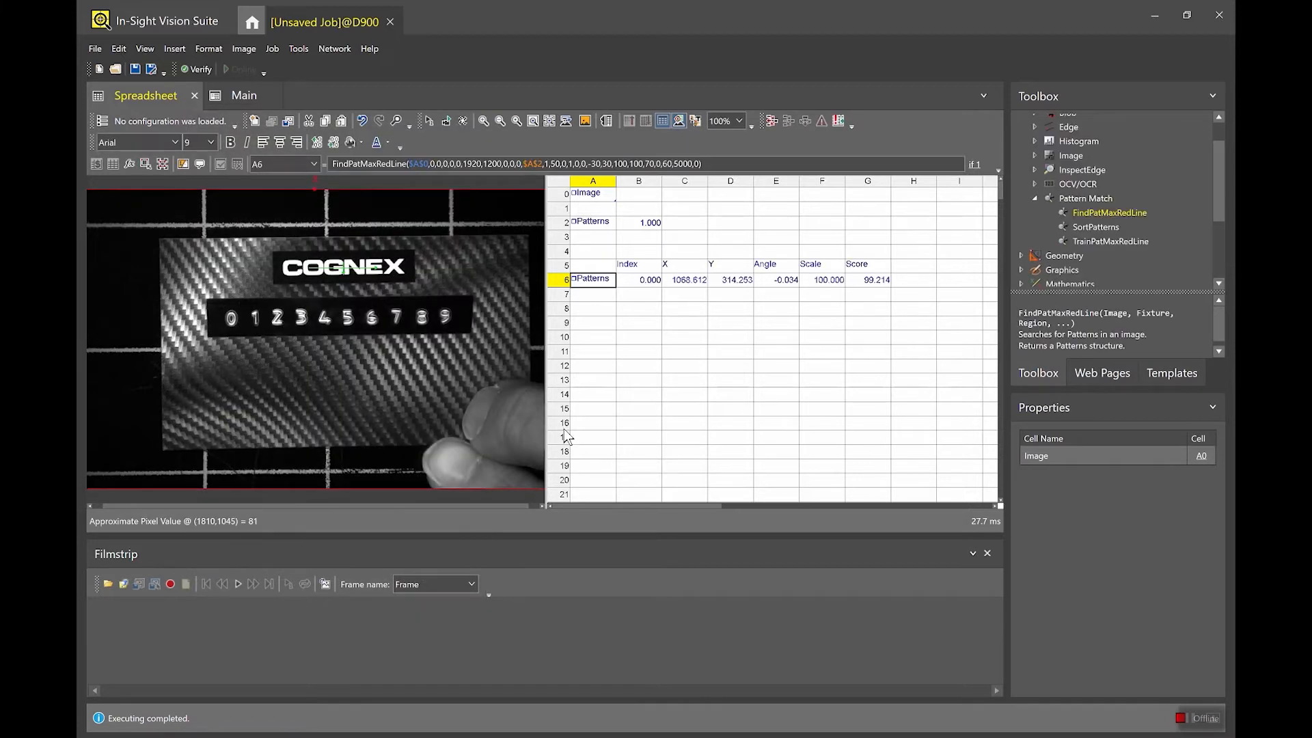
# - Set the FindPatMaxRedLine function in A6 to show result graphics only
pyautogui.doubleClick(609, 283)
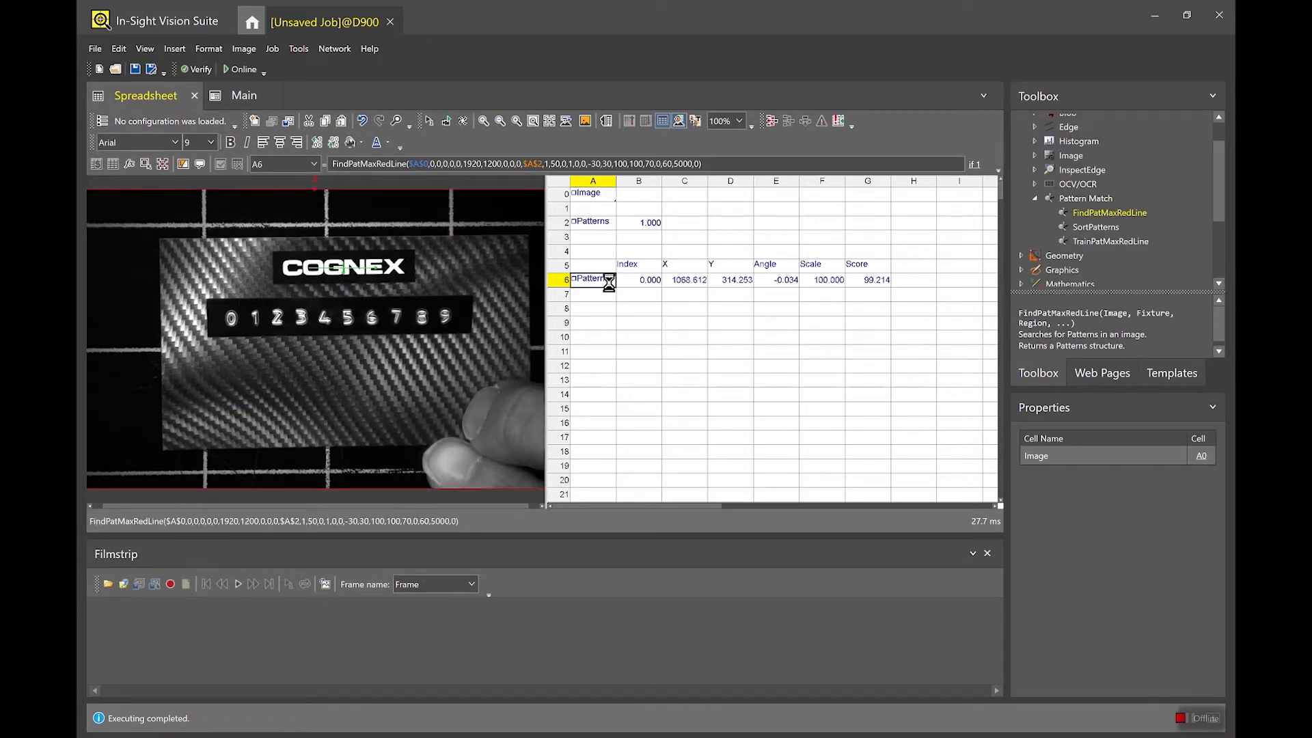
pyautogui.click(327, 473)
pyautogui.click(326, 473)
pyautogui.click(318, 502)
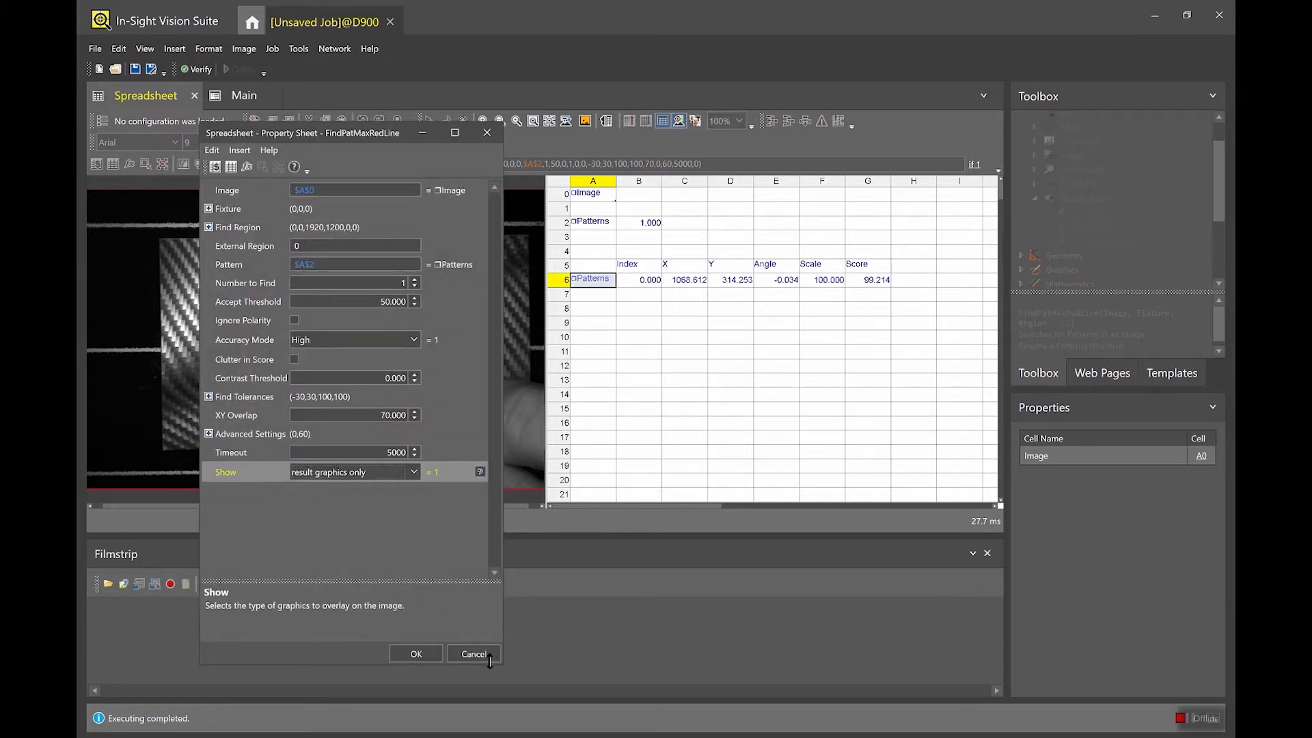
pyautogui.click(414, 651)
# - Record seven triggered images of the cards in the filmstrip and delete Frame_00003, where the logo is cut off
pyautogui.click(603, 325)
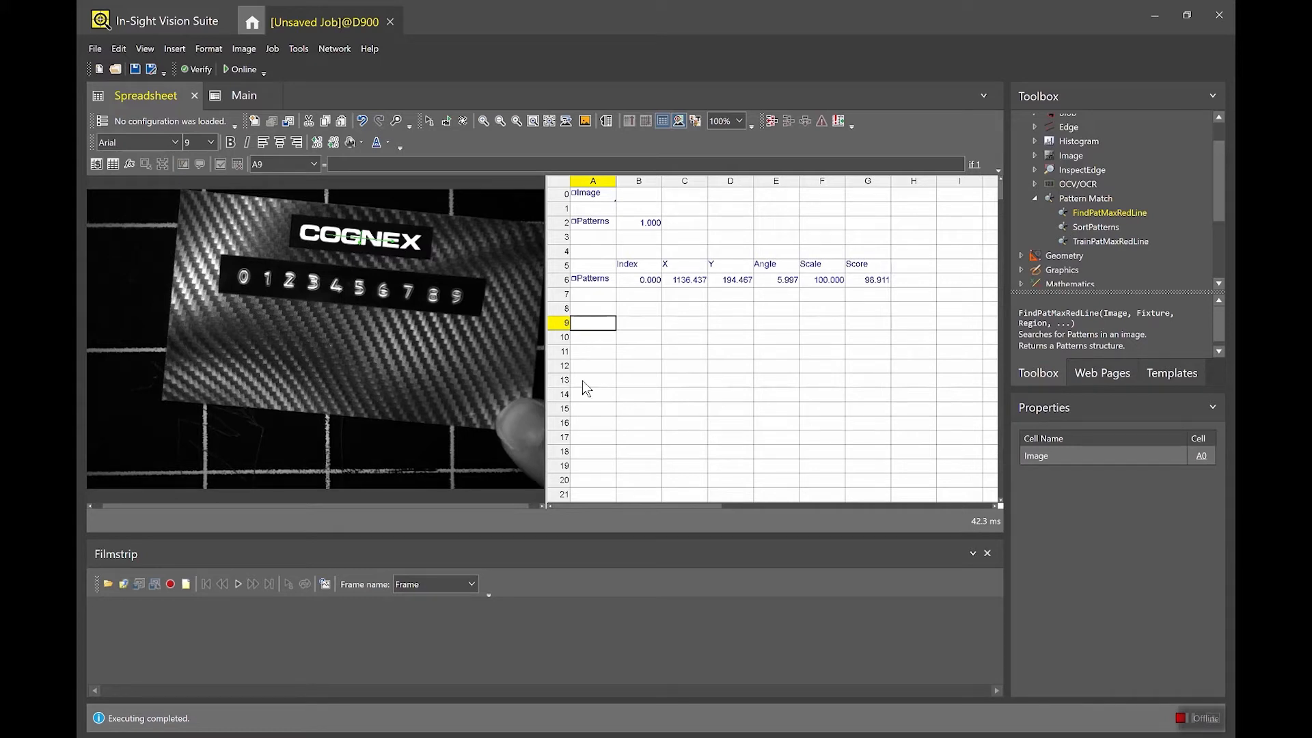
pyautogui.click(169, 585)
pyautogui.click(429, 121)
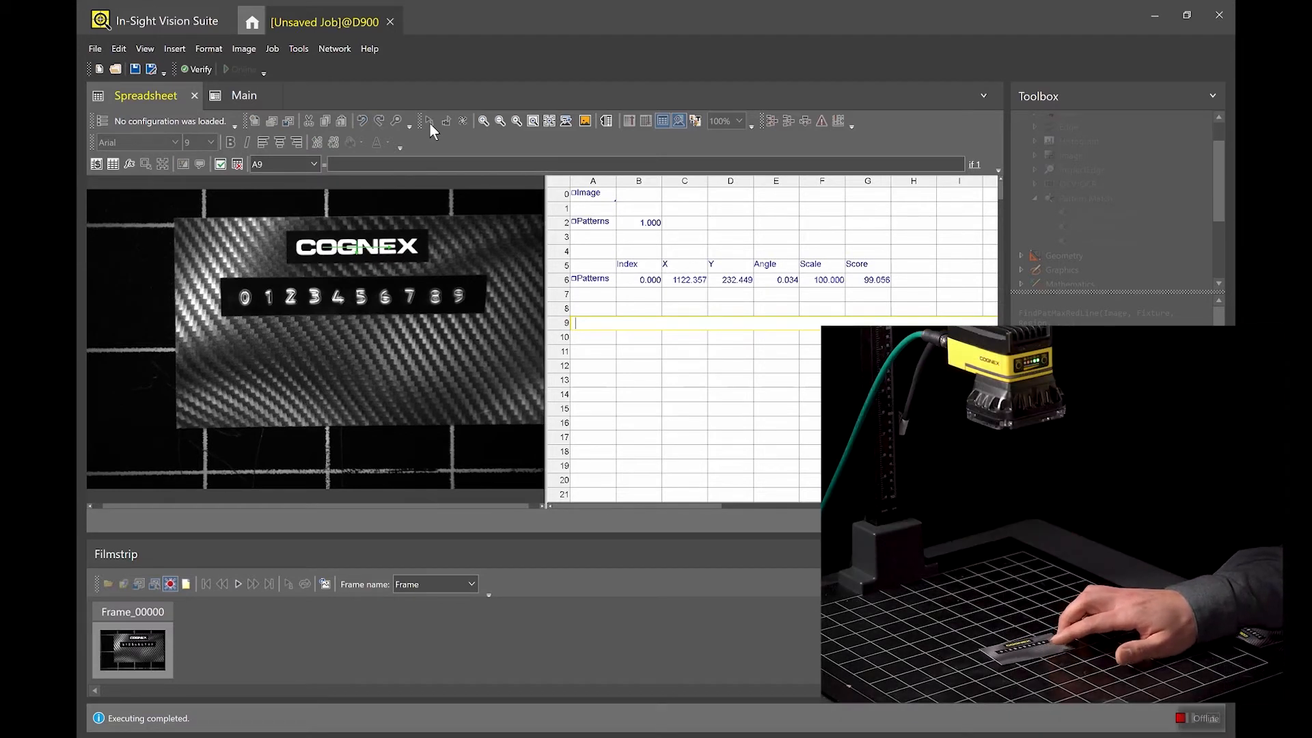
pyautogui.click(429, 121)
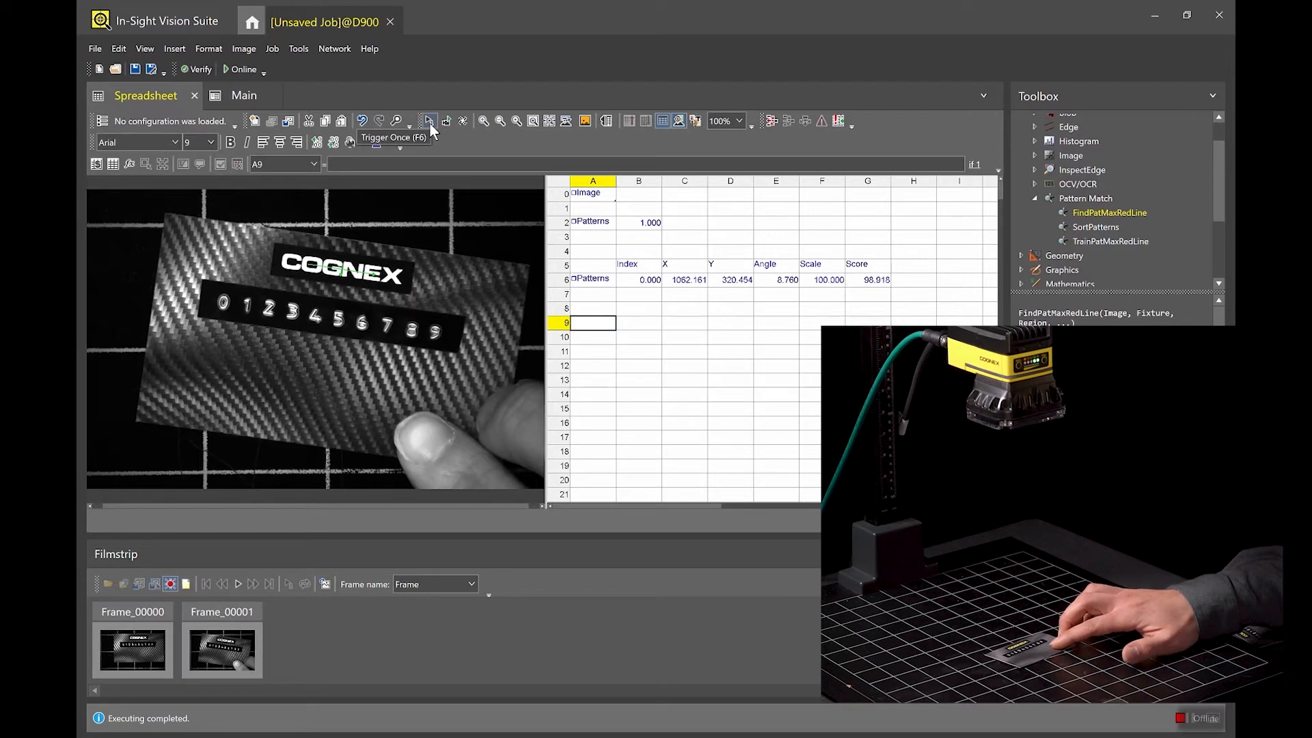
pyautogui.click(429, 122)
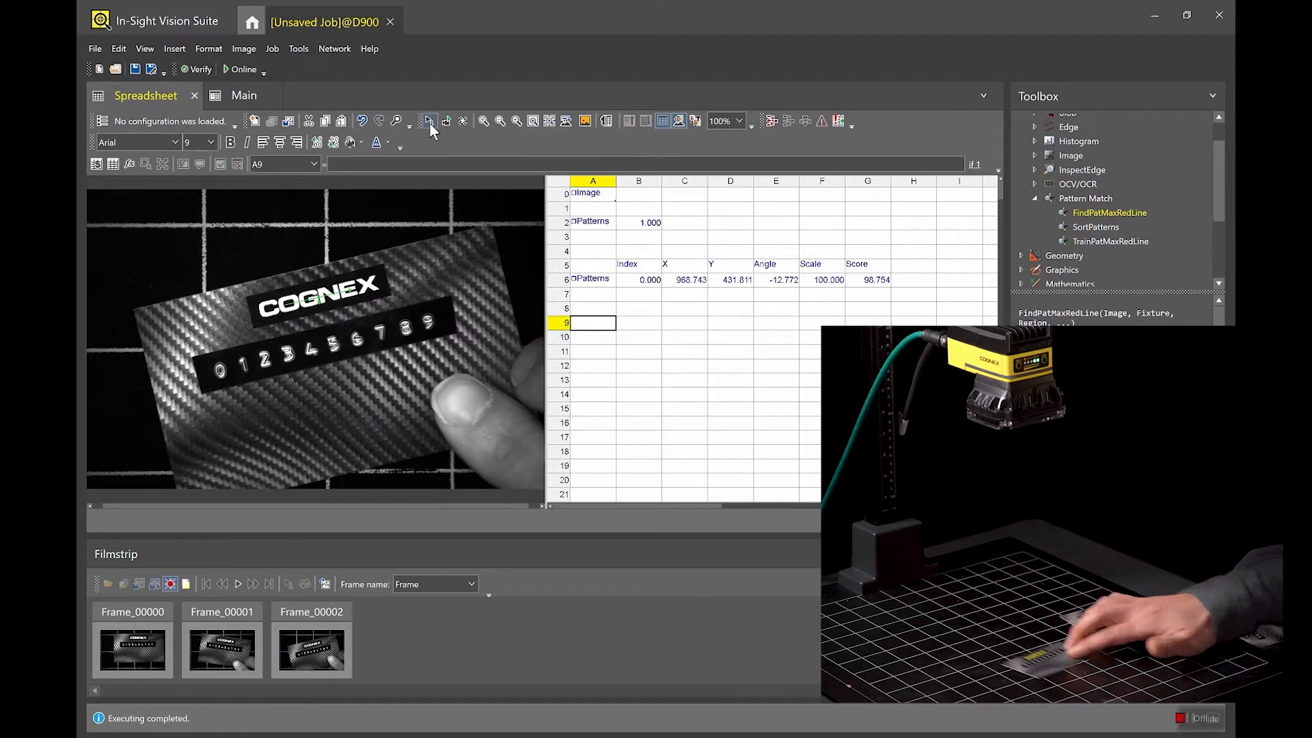
pyautogui.click(429, 122)
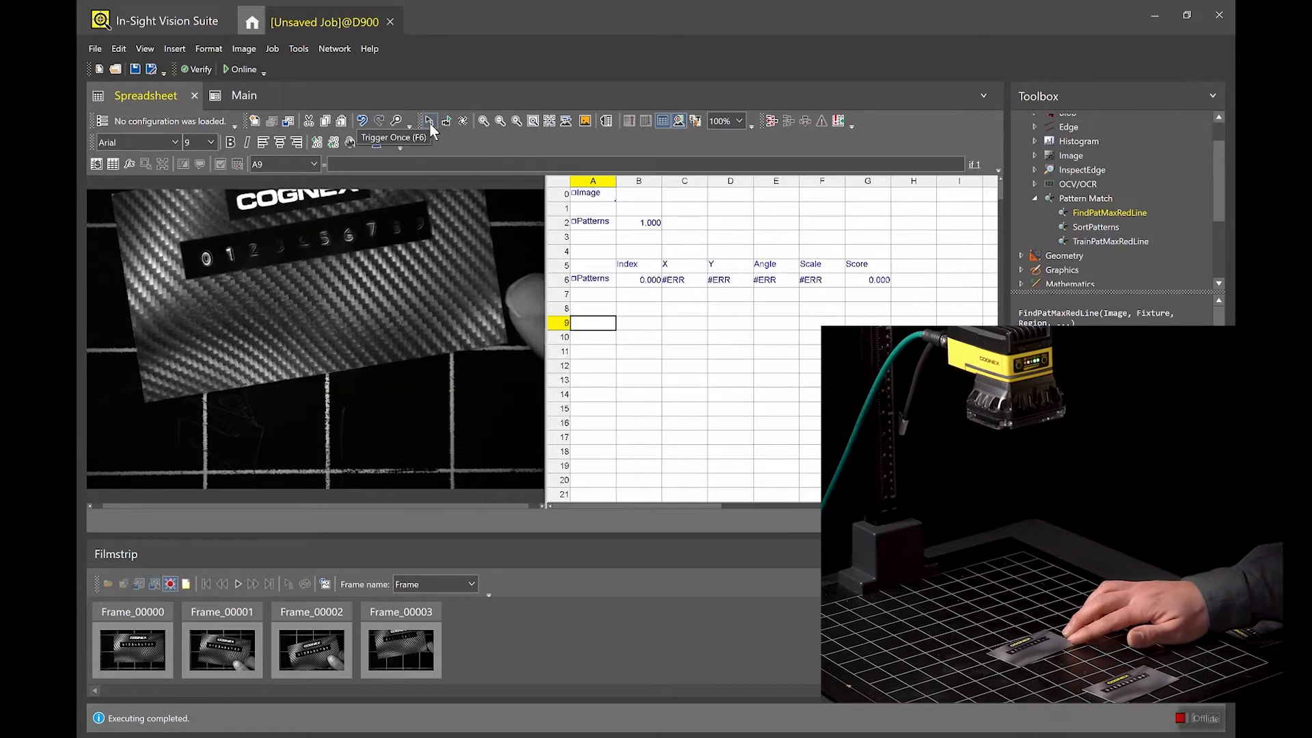
pyautogui.click(429, 122)
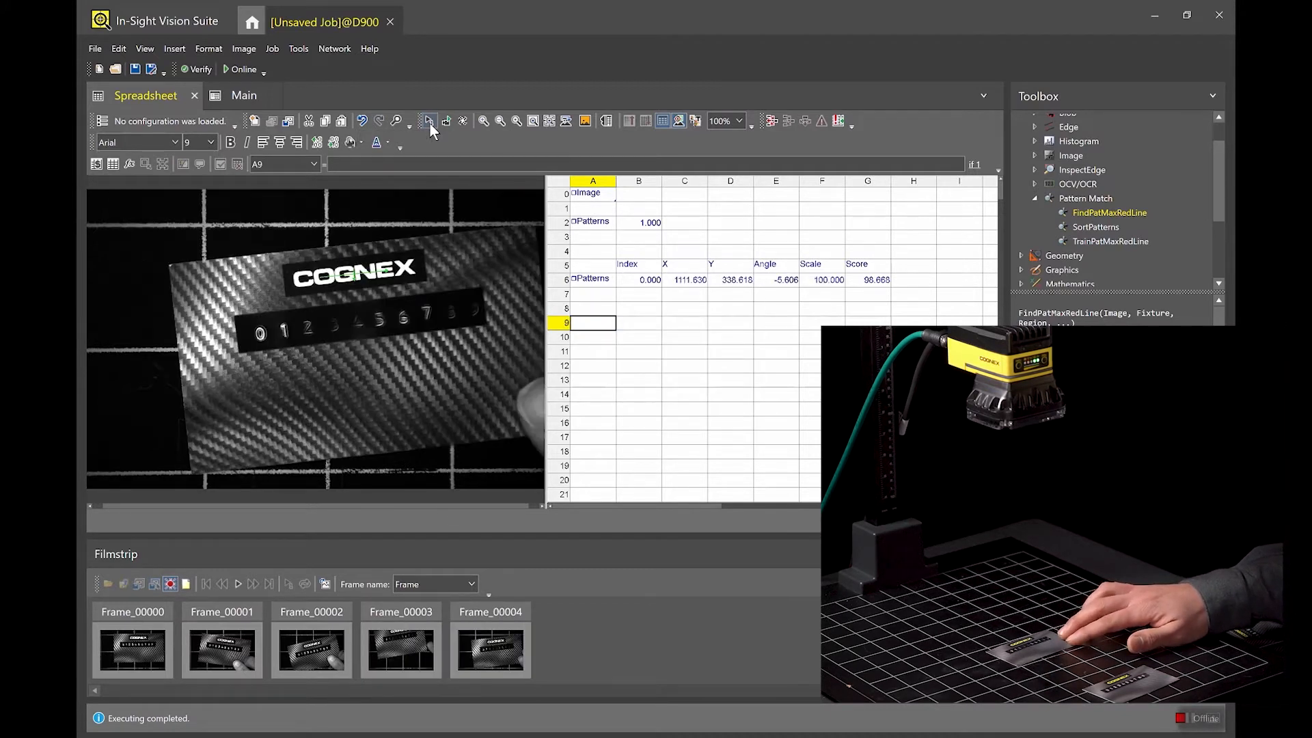
pyautogui.click(429, 122)
pyautogui.click(429, 121)
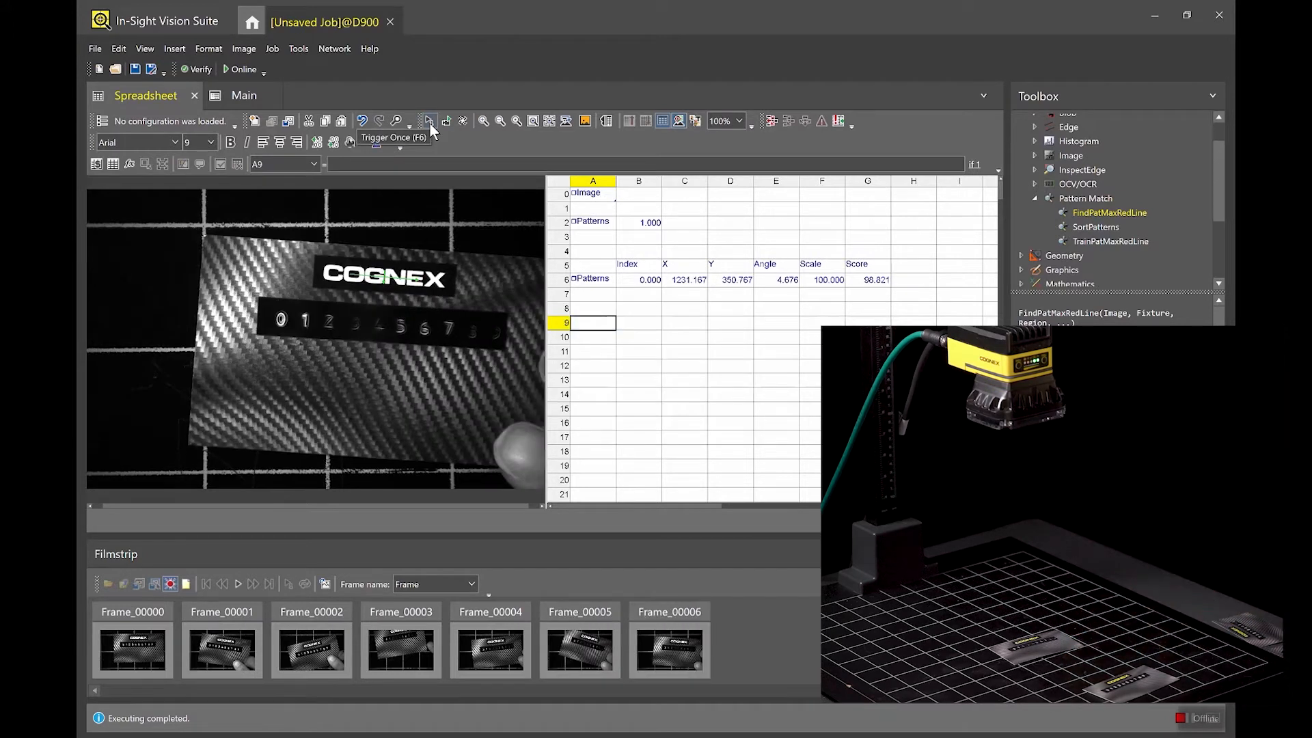
pyautogui.click(170, 585)
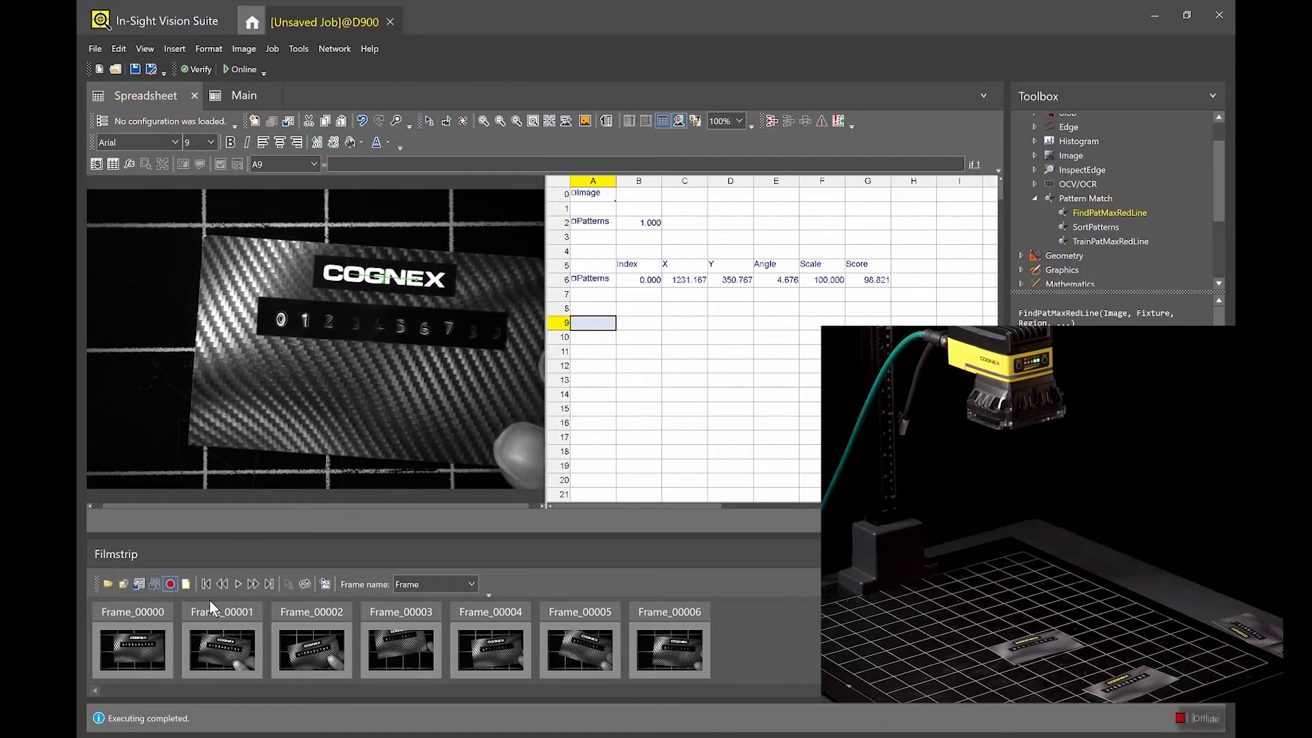
pyautogui.rightClick(416, 663)
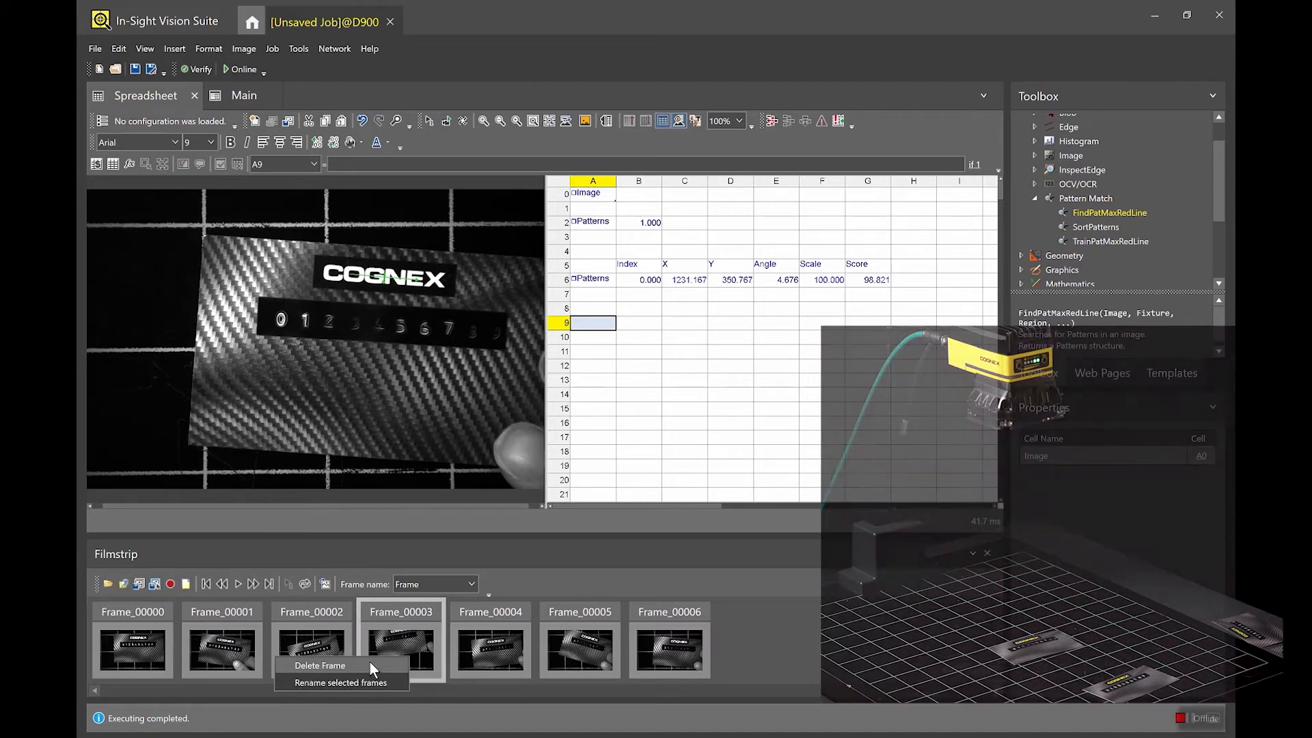
pyautogui.click(367, 667)
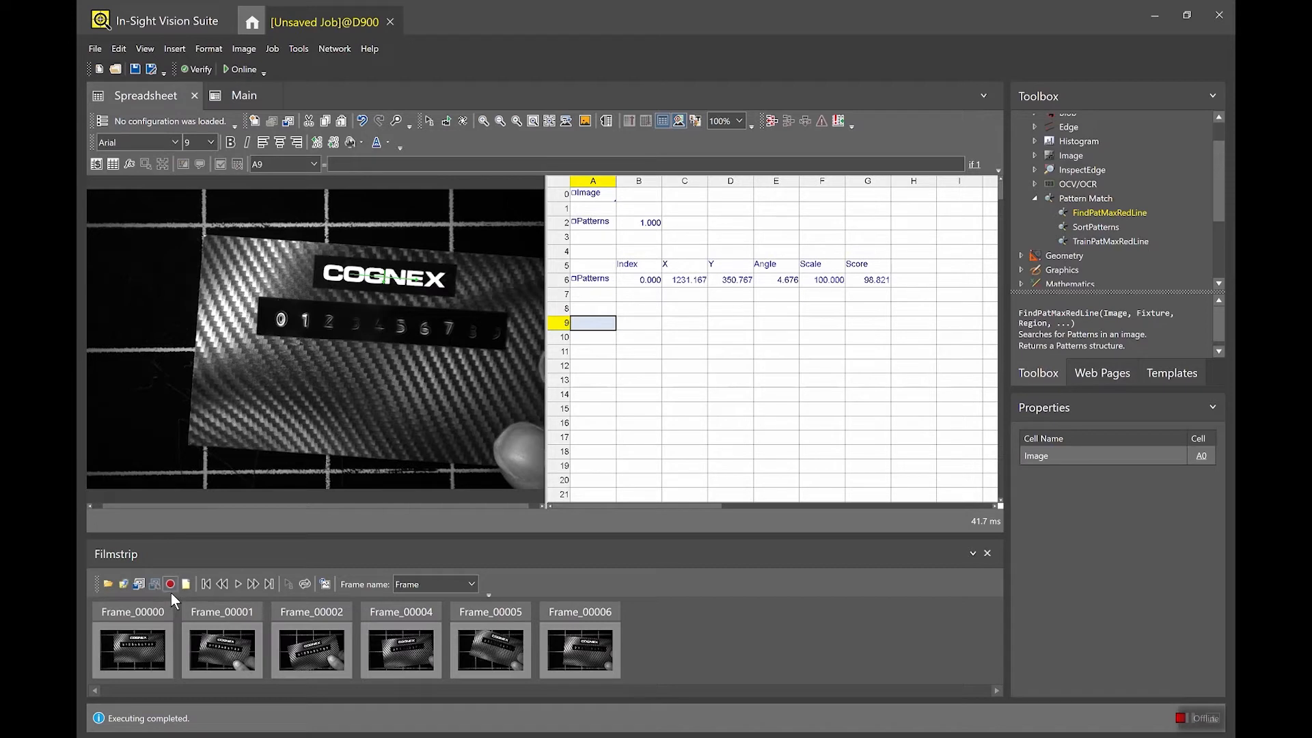
# - Insert a ViDiRead function into cell A9
pyautogui.click(601, 327)
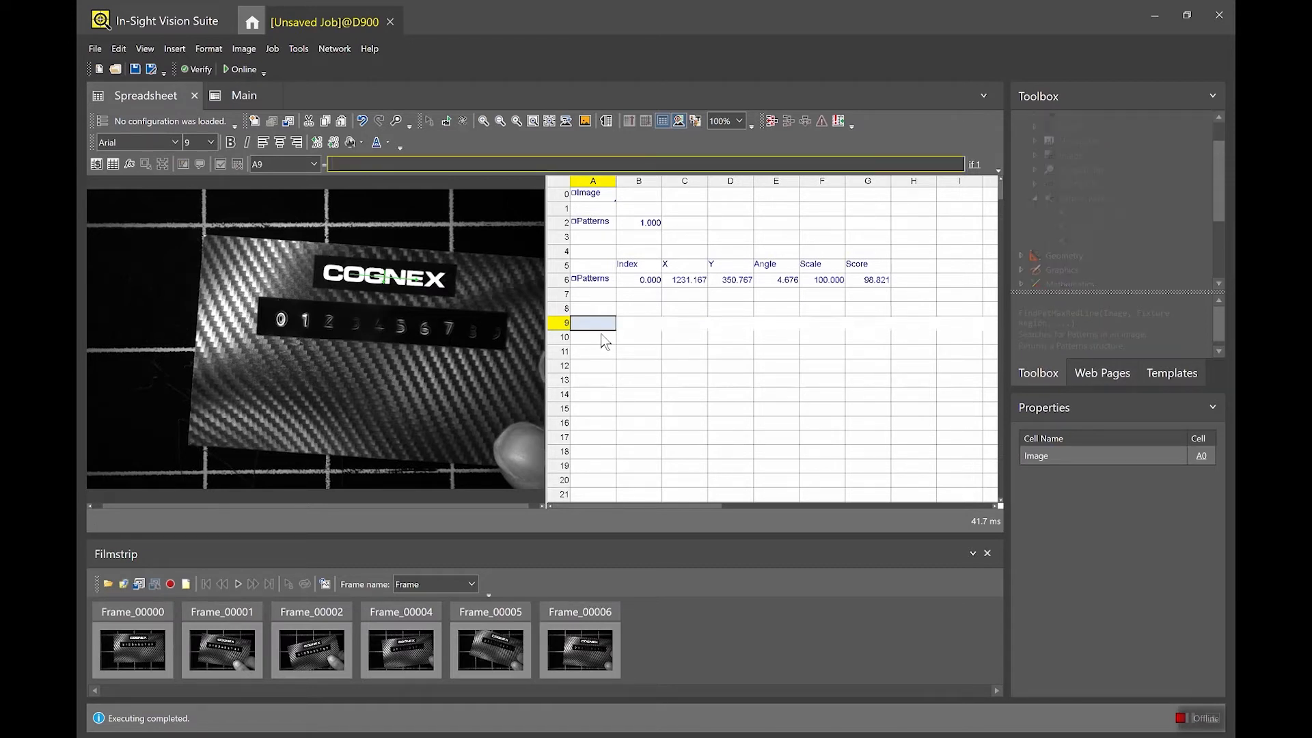
pyautogui.moveTo(1218, 207); pyautogui.dragTo(1216, 174)
pyautogui.click(1034, 235)
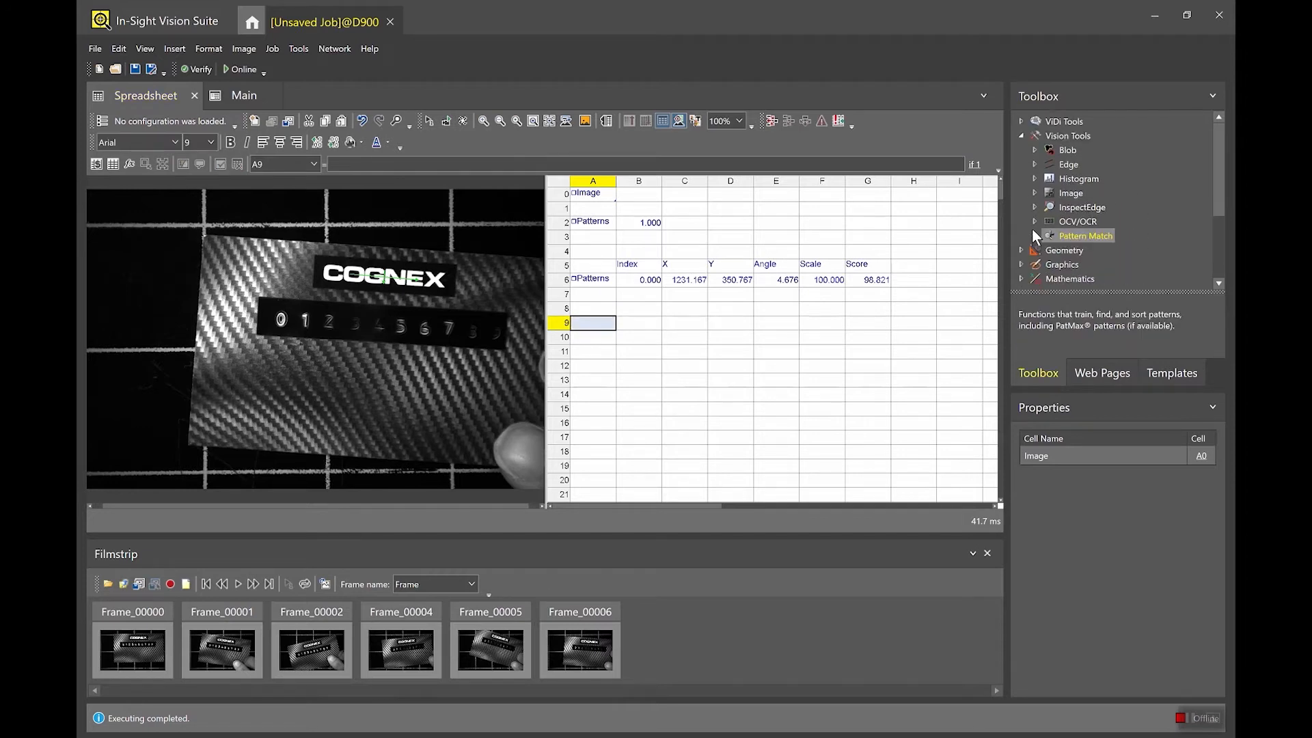
pyautogui.click(1021, 122)
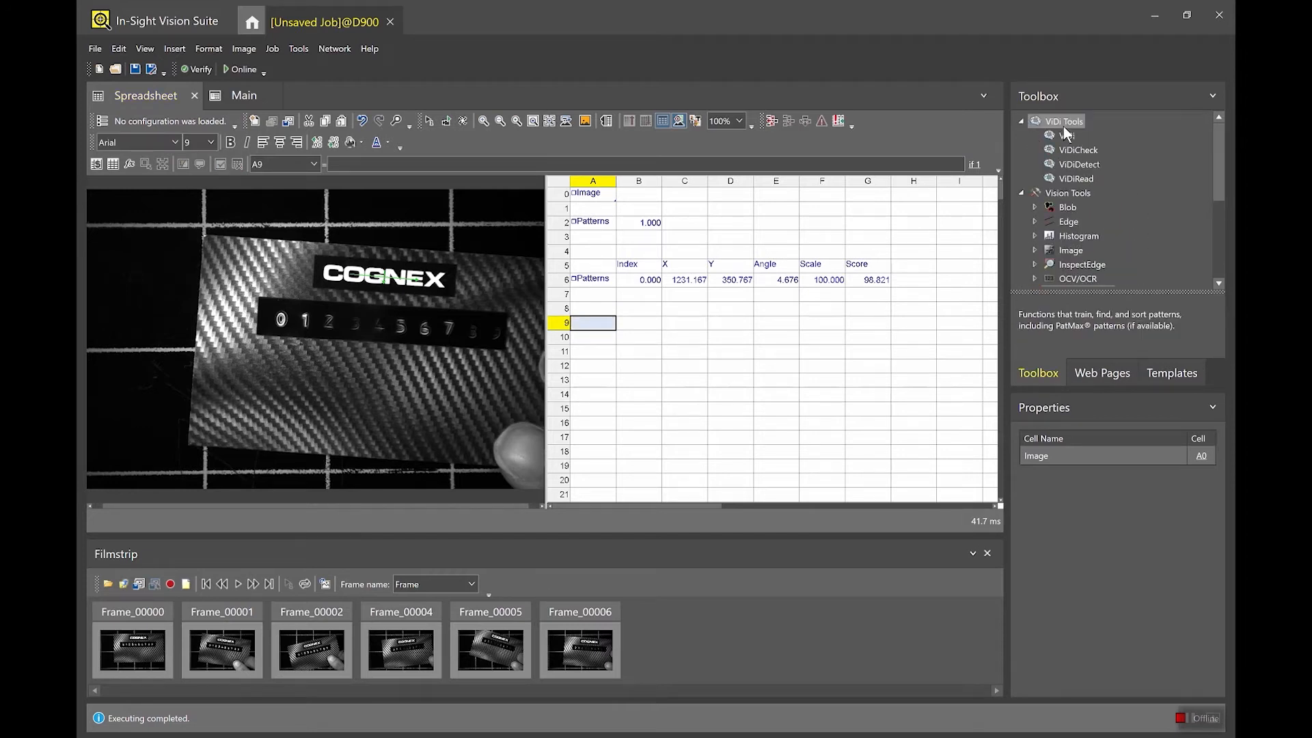
pyautogui.moveTo(1078, 179); pyautogui.dragTo(591, 321)
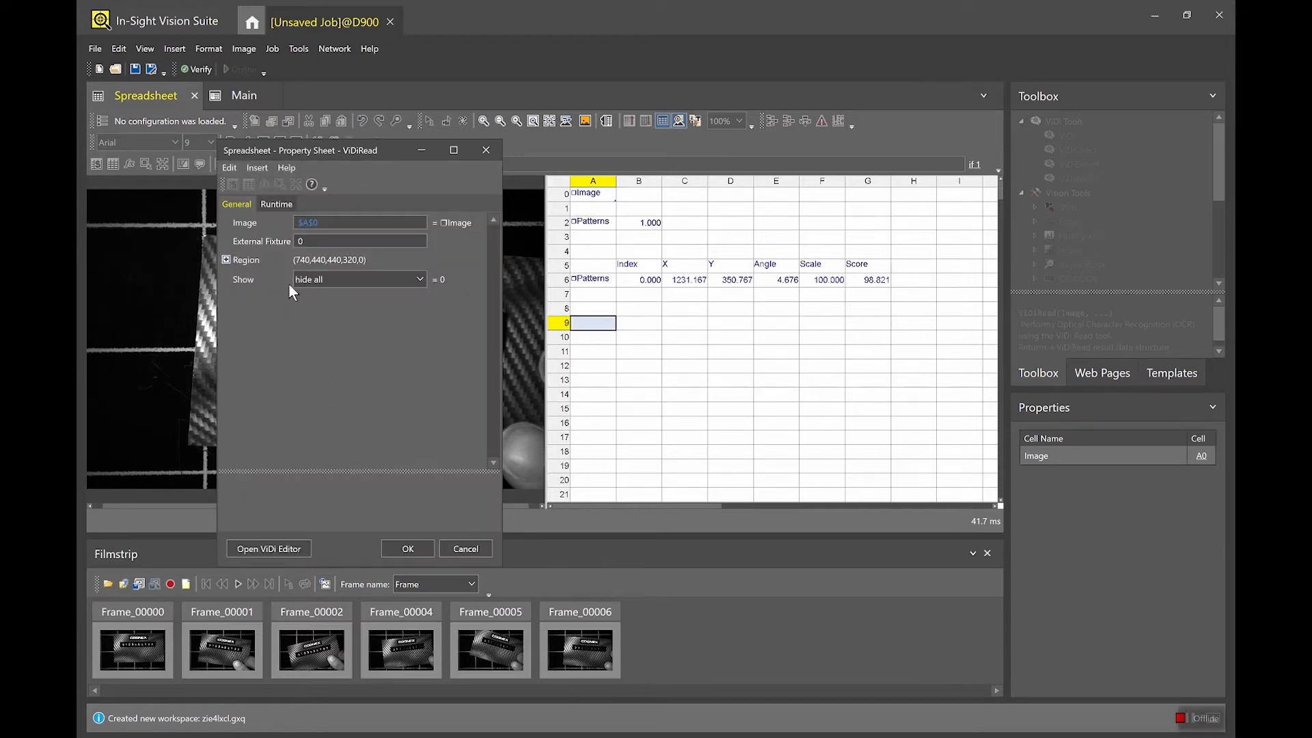
# - Set the ViDiRead external fixture to reference the FindPatMaxRedLine result in cell A6
pyautogui.click(276, 248)
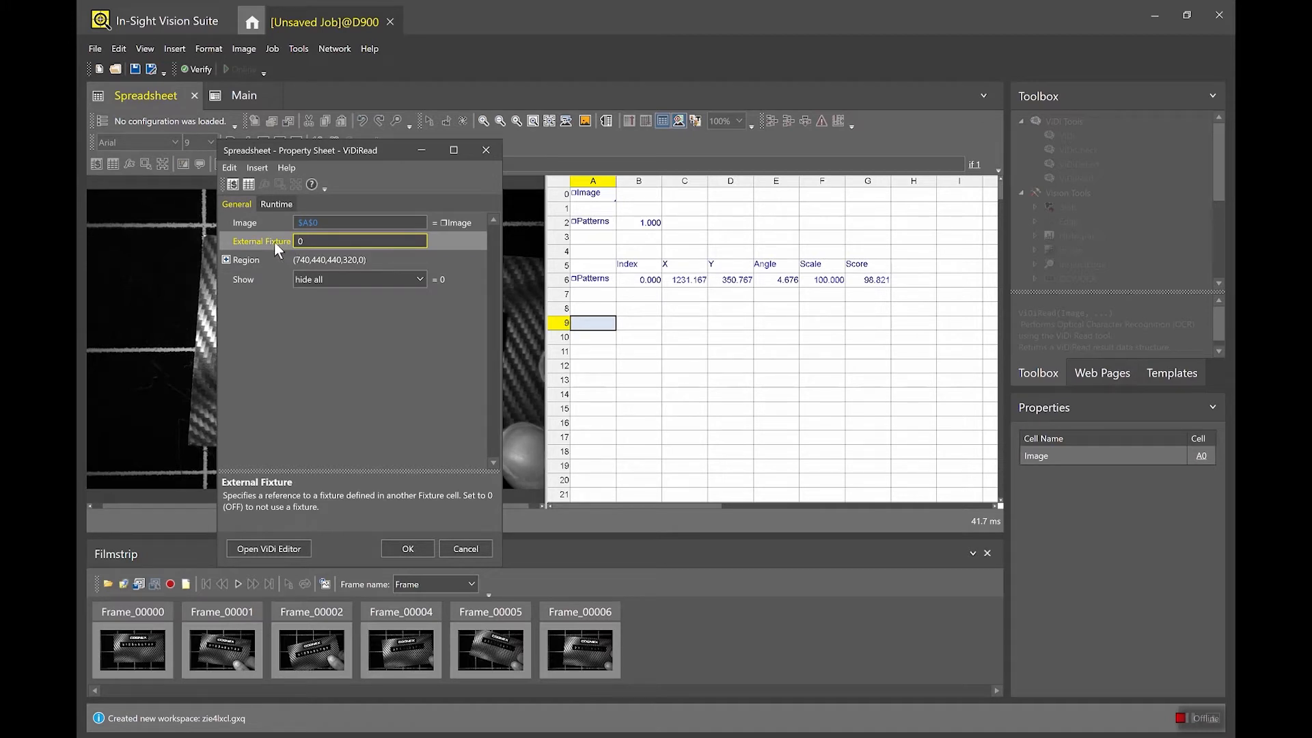
pyautogui.click(248, 190)
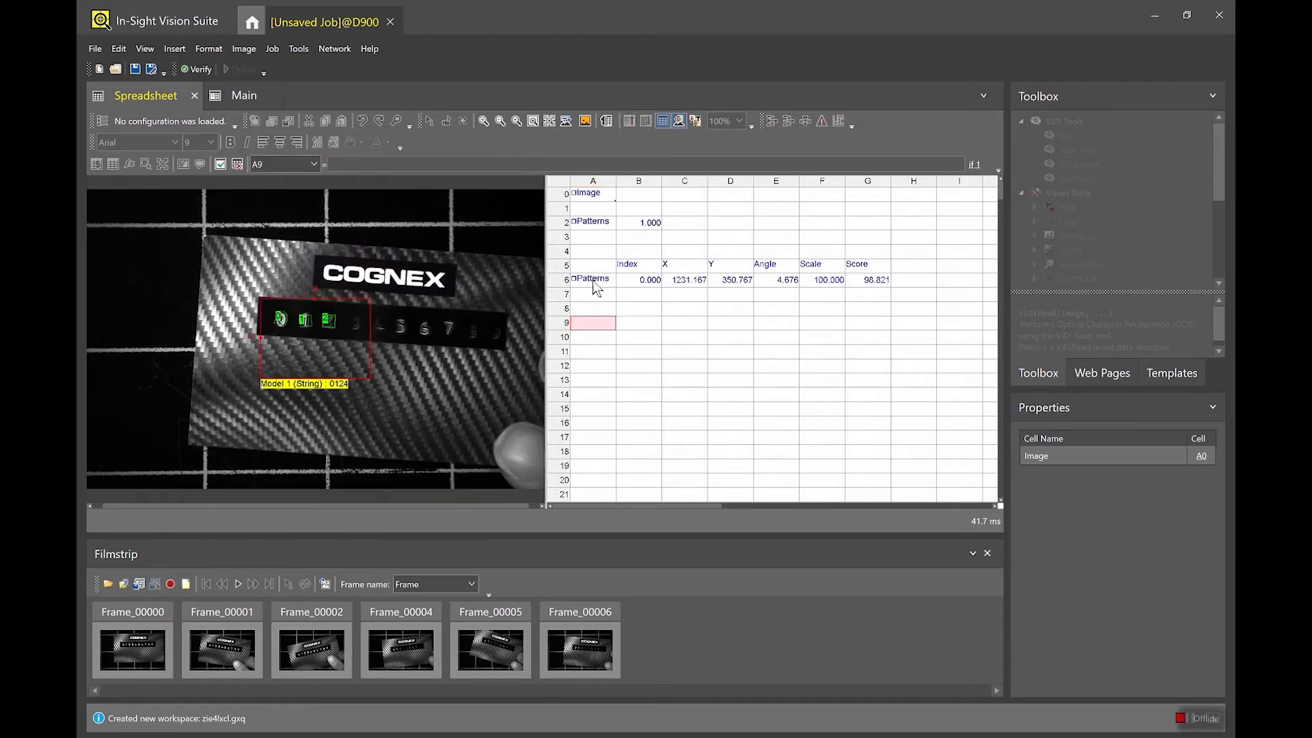
pyautogui.click(594, 283)
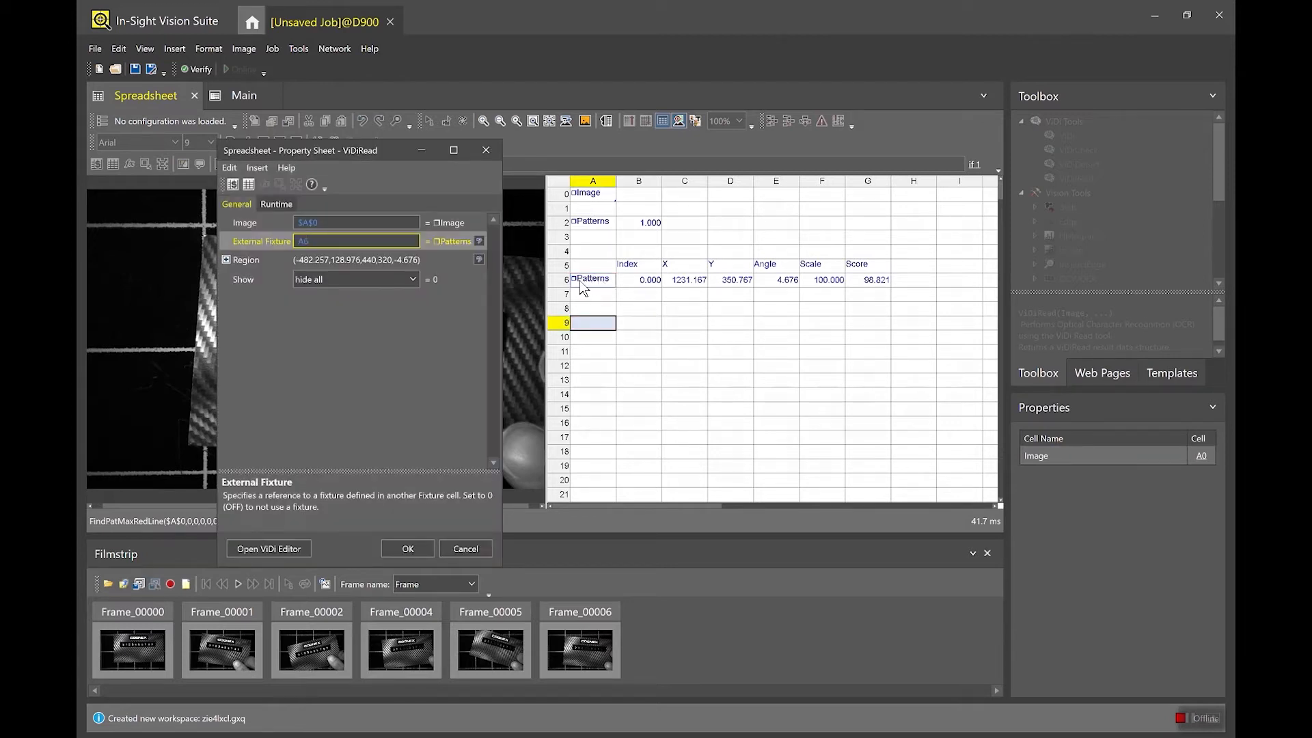
# - Fit the ViDiRead region around the row of embossed digits, about 1033 × 214 pixels and rotated about 3°
pyautogui.click(253, 261)
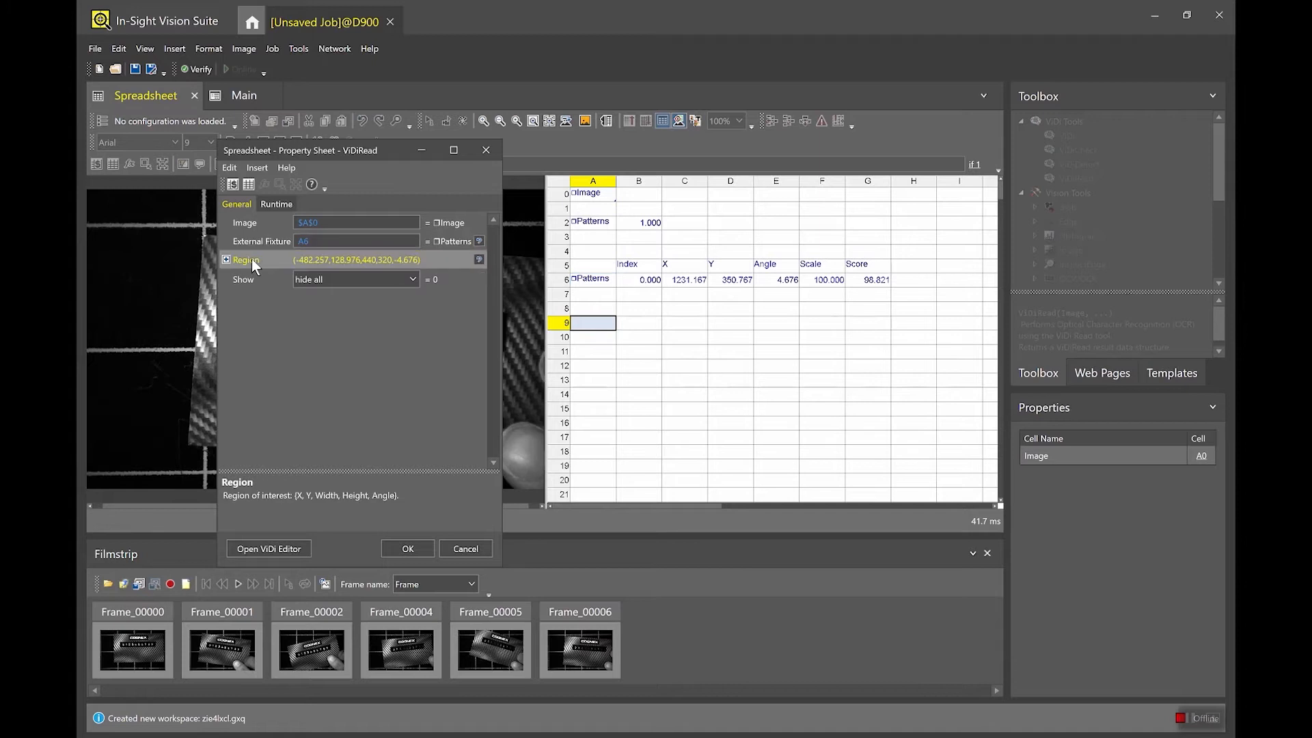
pyautogui.doubleClick(253, 262)
pyautogui.moveTo(318, 339); pyautogui.dragTo(511, 353)
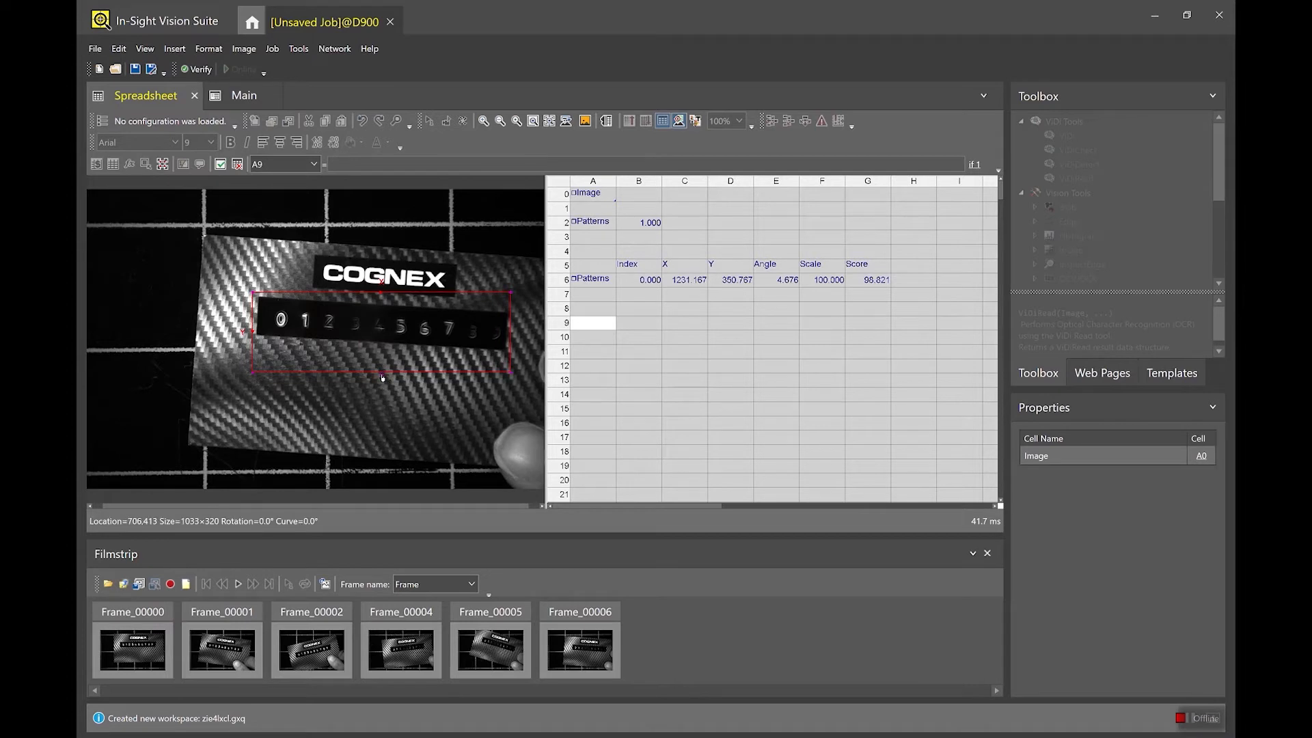
pyautogui.moveTo(383, 376); pyautogui.dragTo(409, 352)
pyautogui.moveTo(399, 295); pyautogui.dragTo(399, 302)
pyautogui.moveTo(381, 356); pyautogui.dragTo(382, 356)
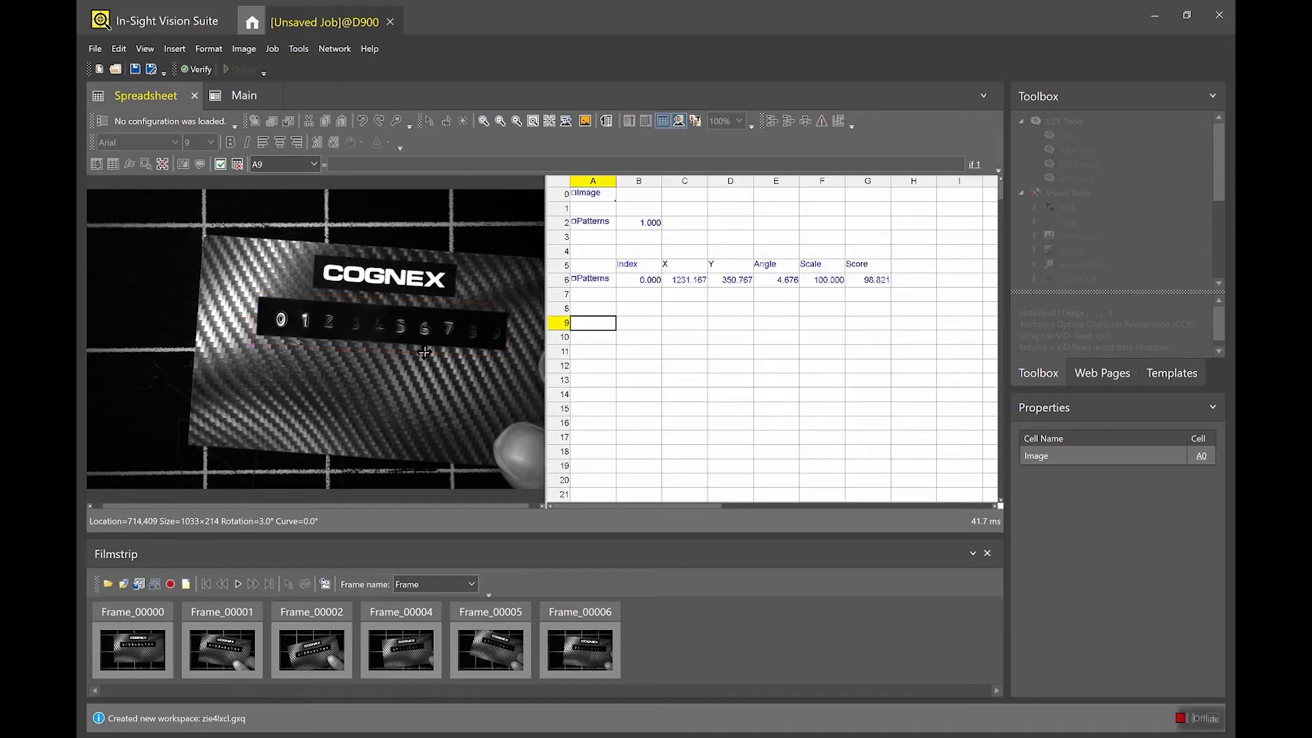
pyautogui.press('Return')
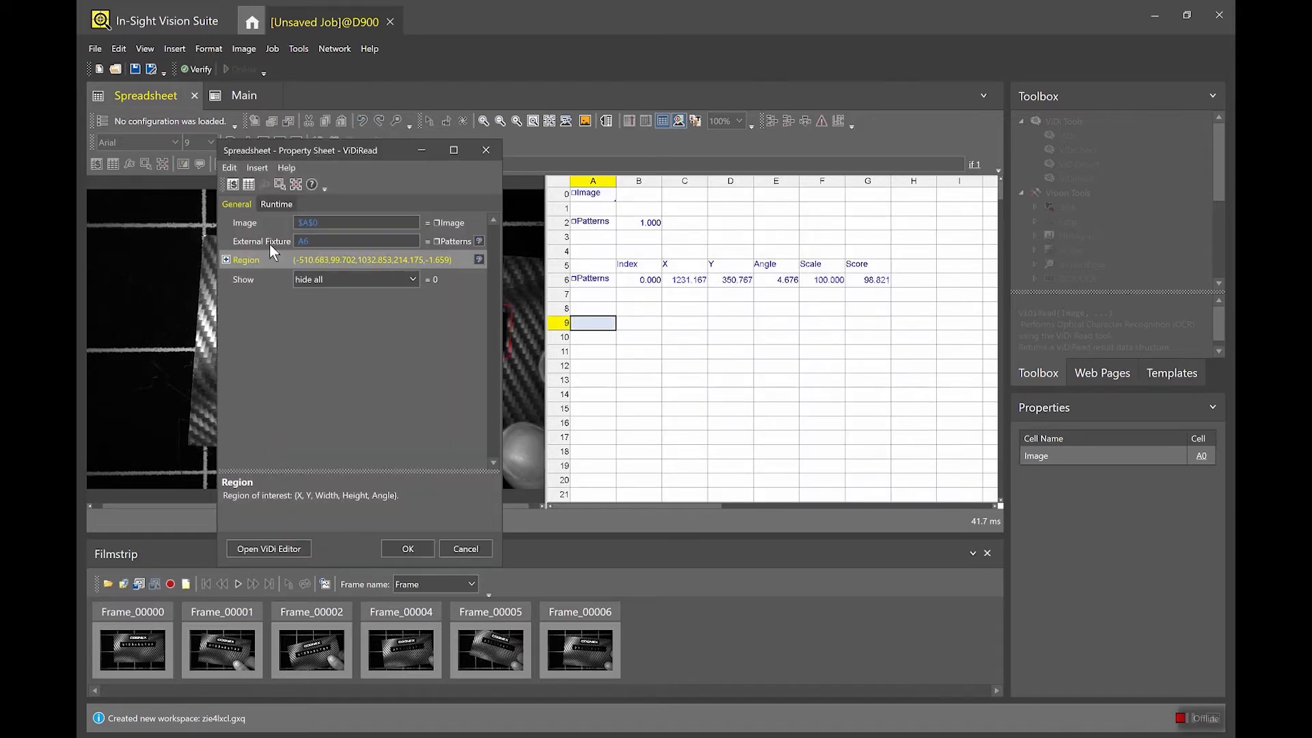
# - Open the ViDi editor for the read tool and add all six filmstrip frames to its image database
pyautogui.click(302, 551)
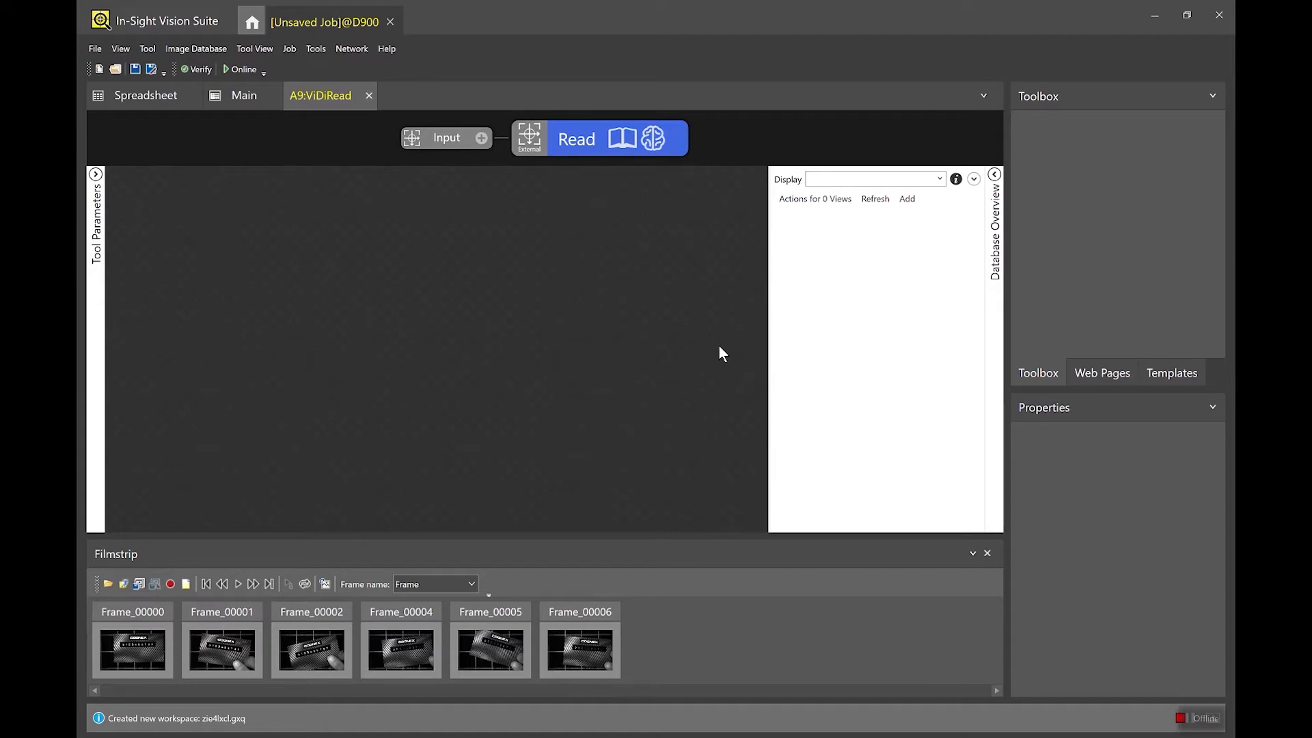
pyautogui.click(128, 649)
pyautogui.moveTo(571, 639); pyautogui.dragTo(851, 388)
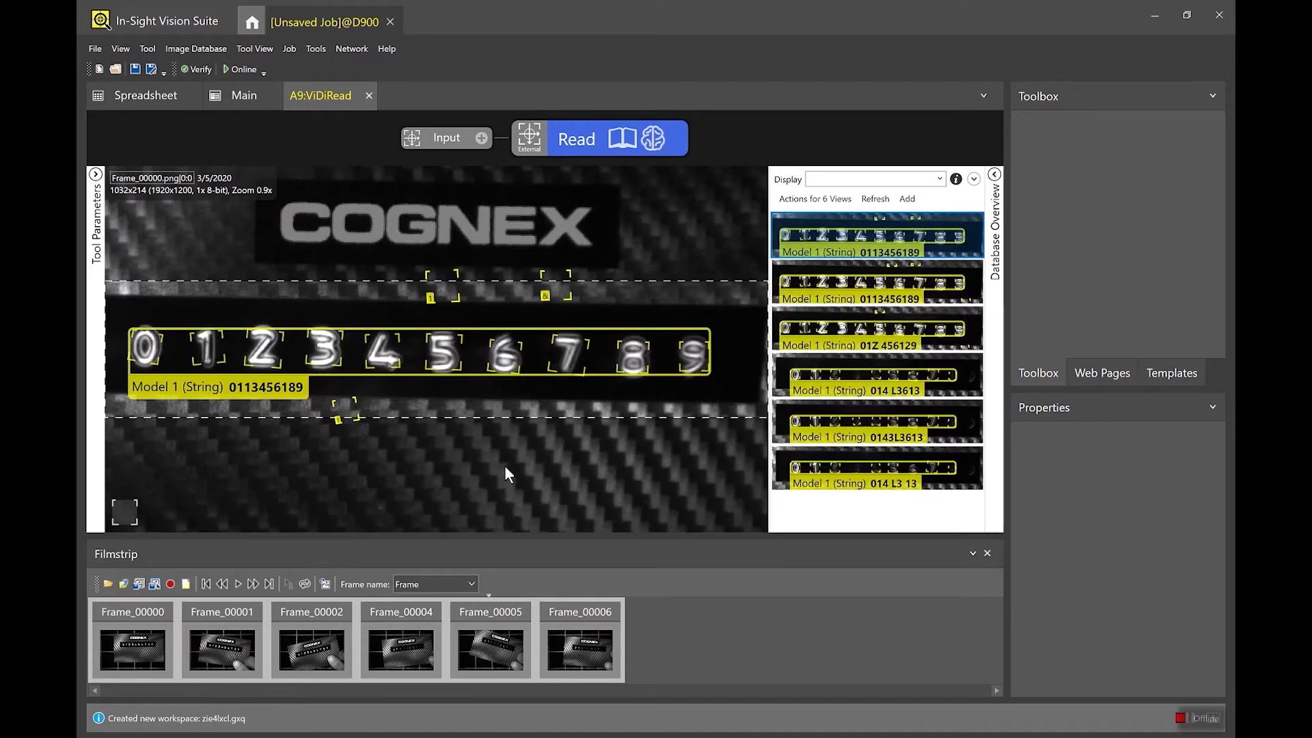
# - Examine the initial character readings across the six database views and check the detected features on Frame_00000
pyautogui.scroll(-4, 505, 466)
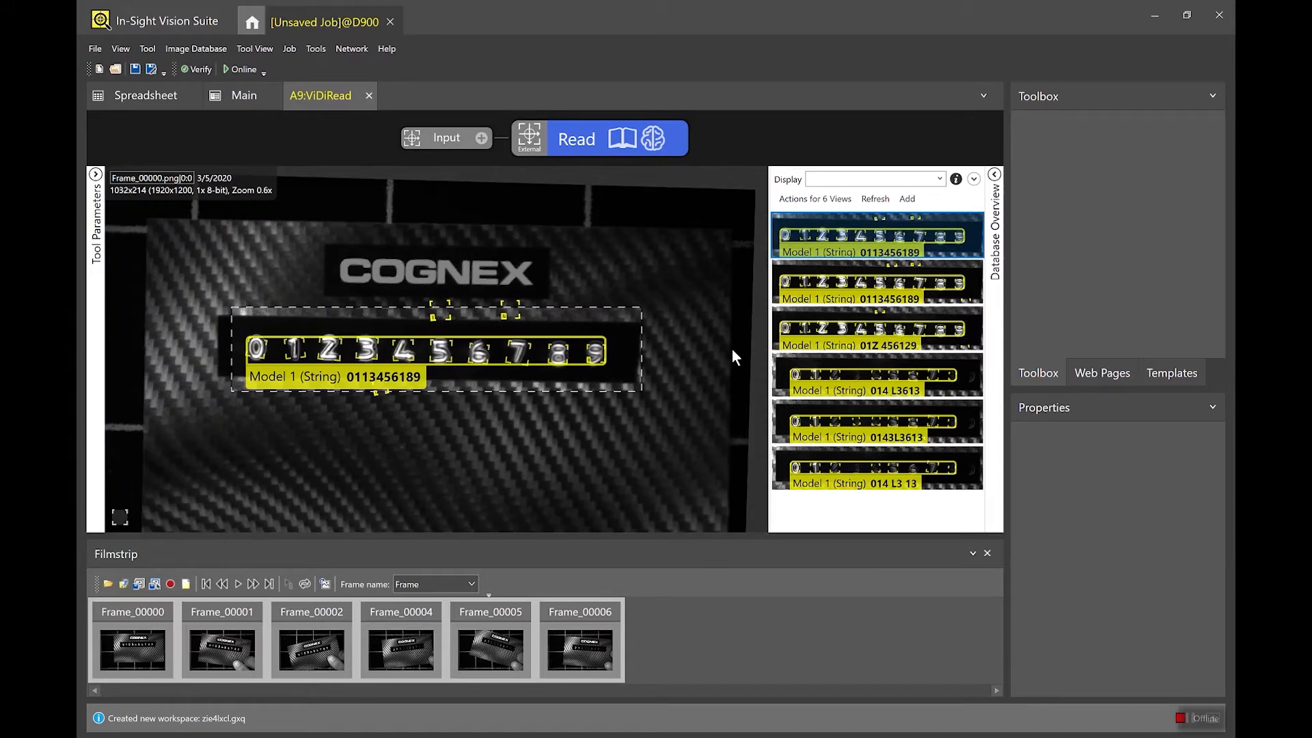
pyautogui.click(947, 290)
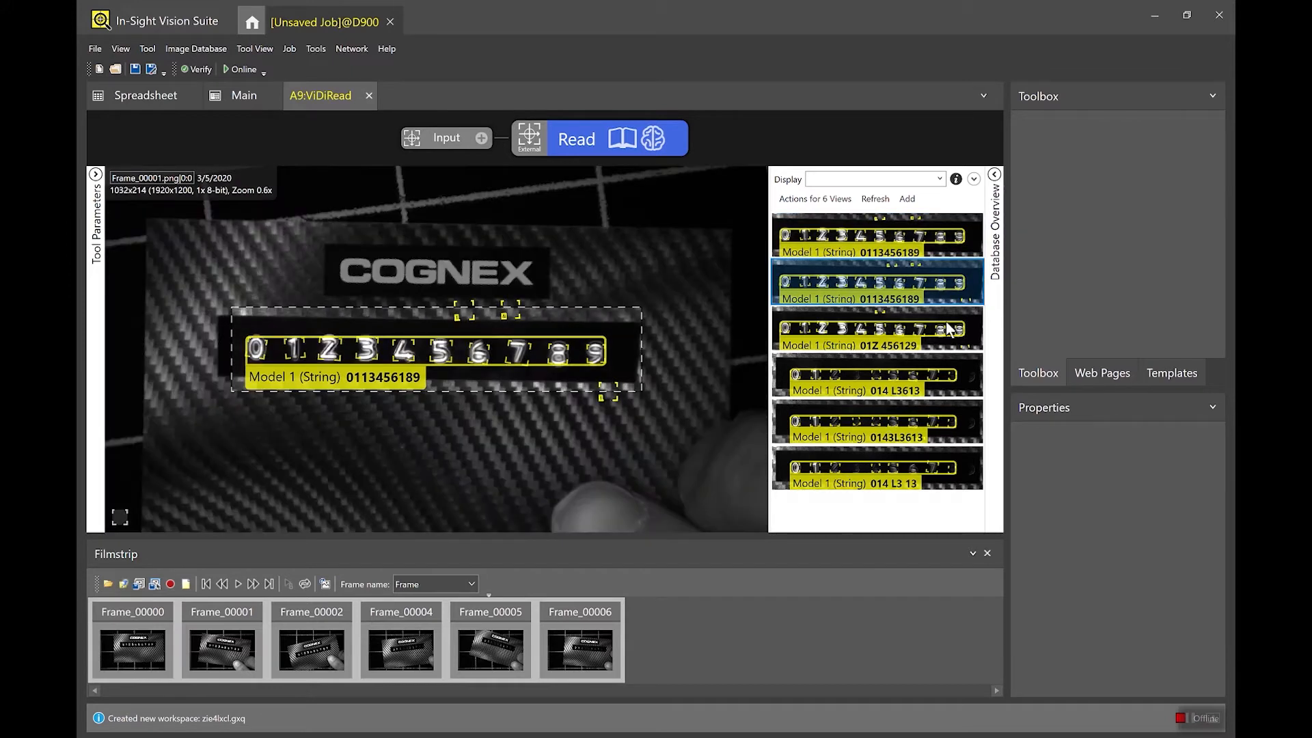
pyautogui.click(948, 328)
pyautogui.click(950, 395)
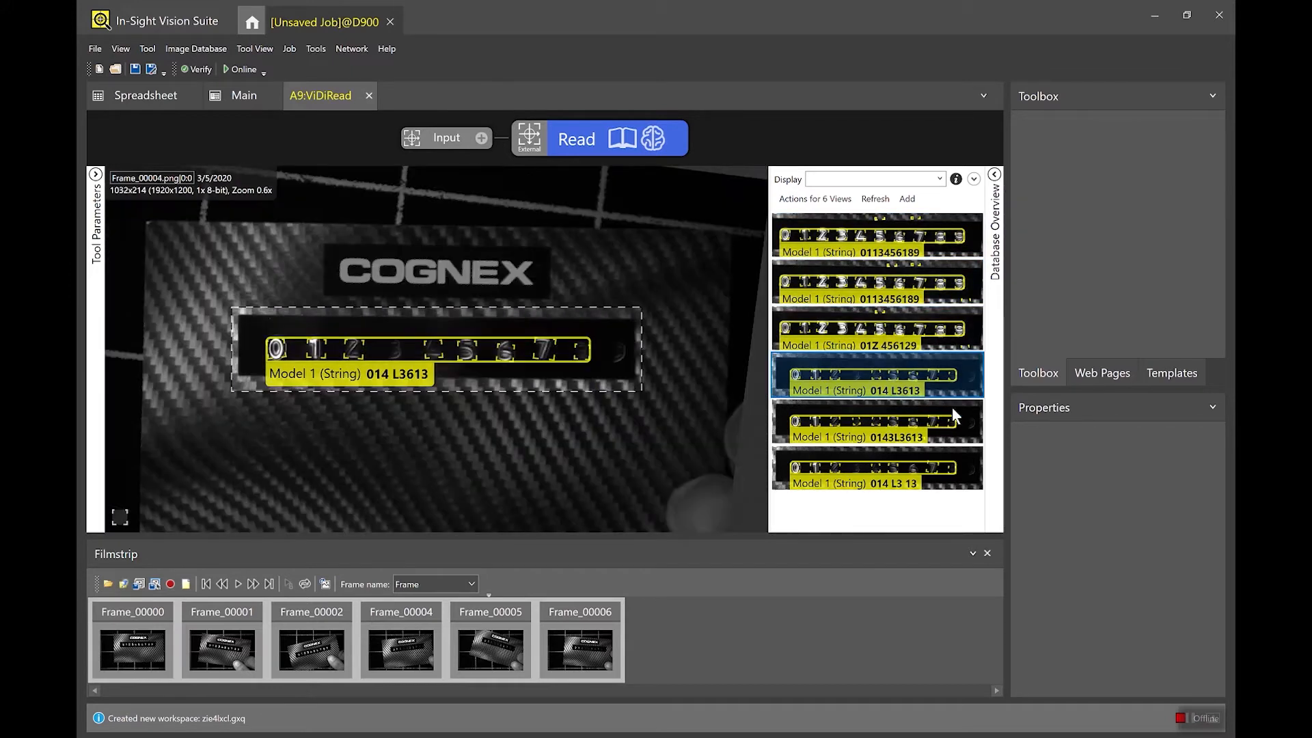
pyautogui.click(948, 427)
pyautogui.click(937, 472)
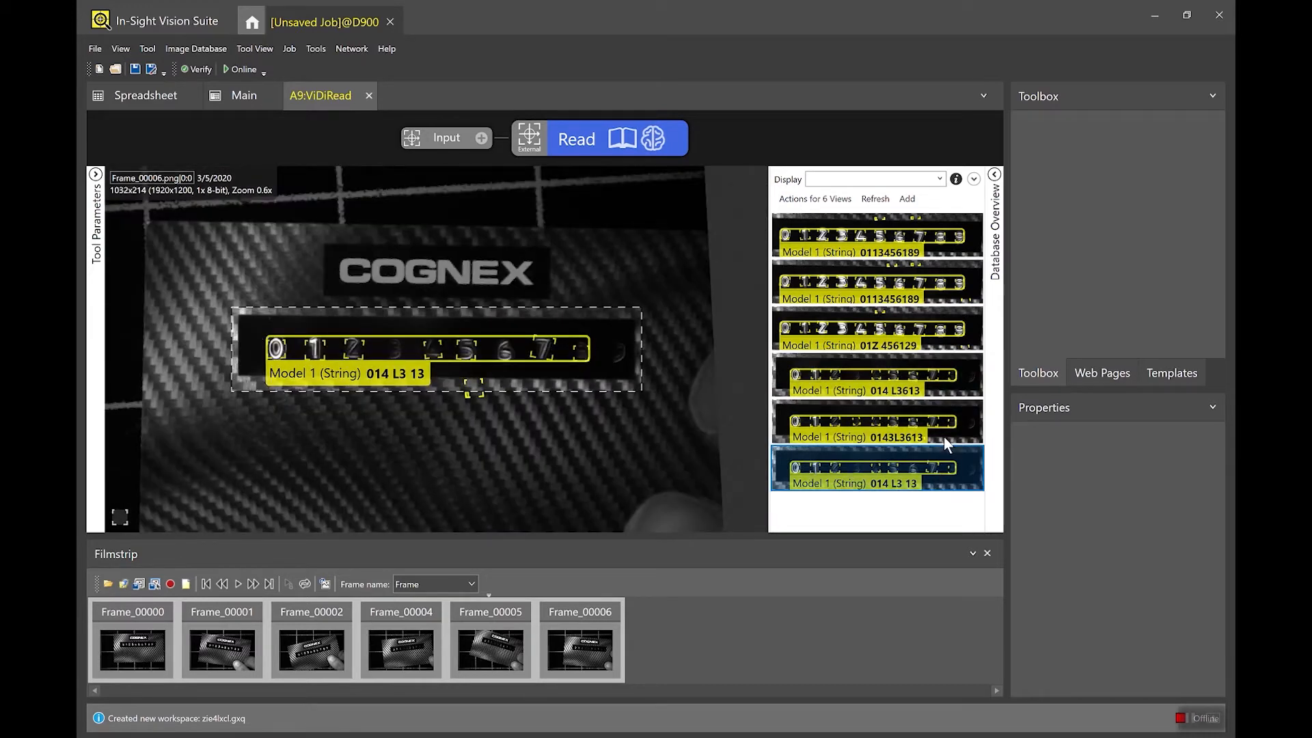
pyautogui.click(946, 442)
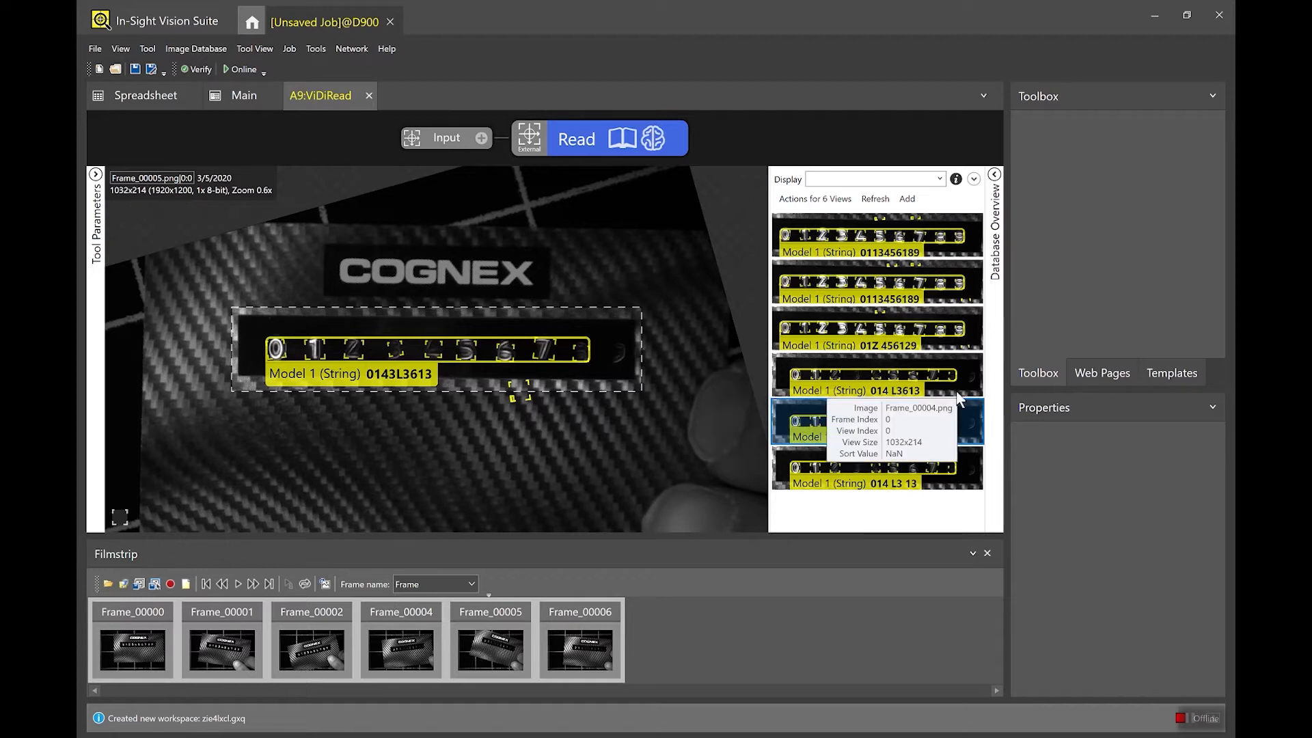
pyautogui.click(947, 251)
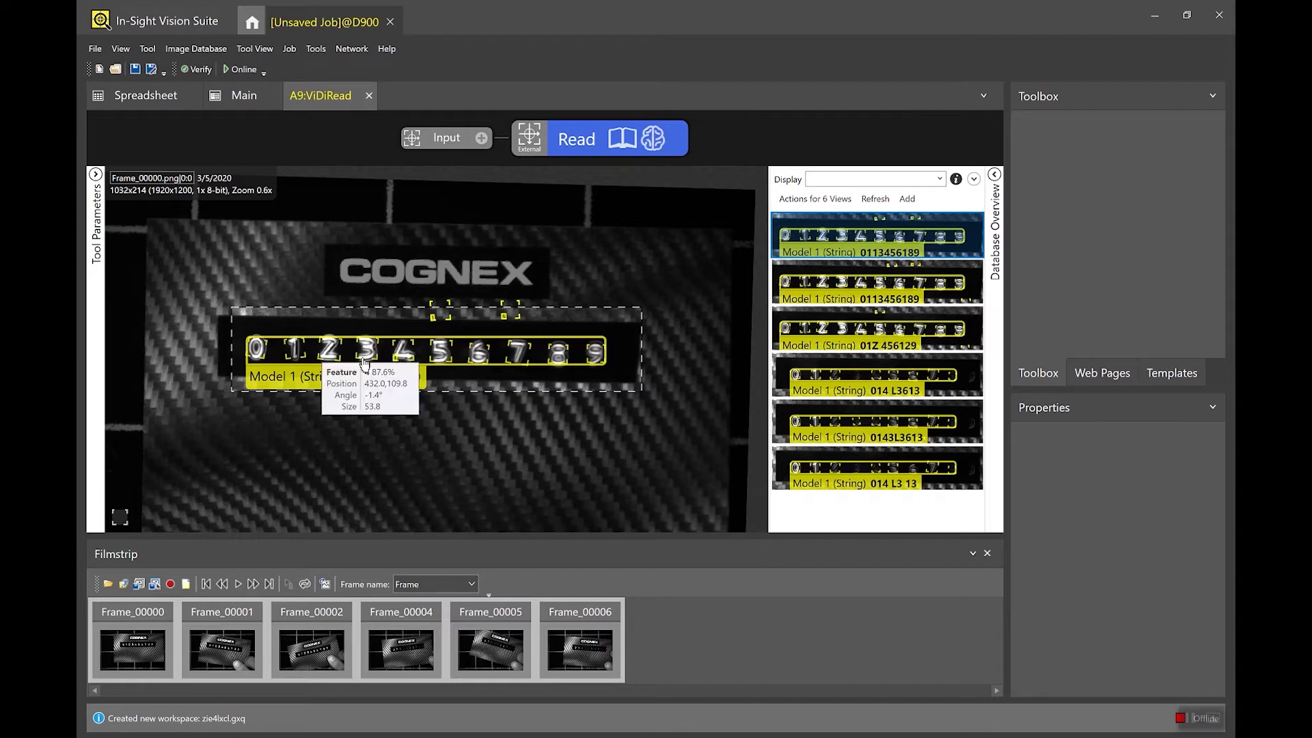
pyautogui.scroll(2, 365, 364)
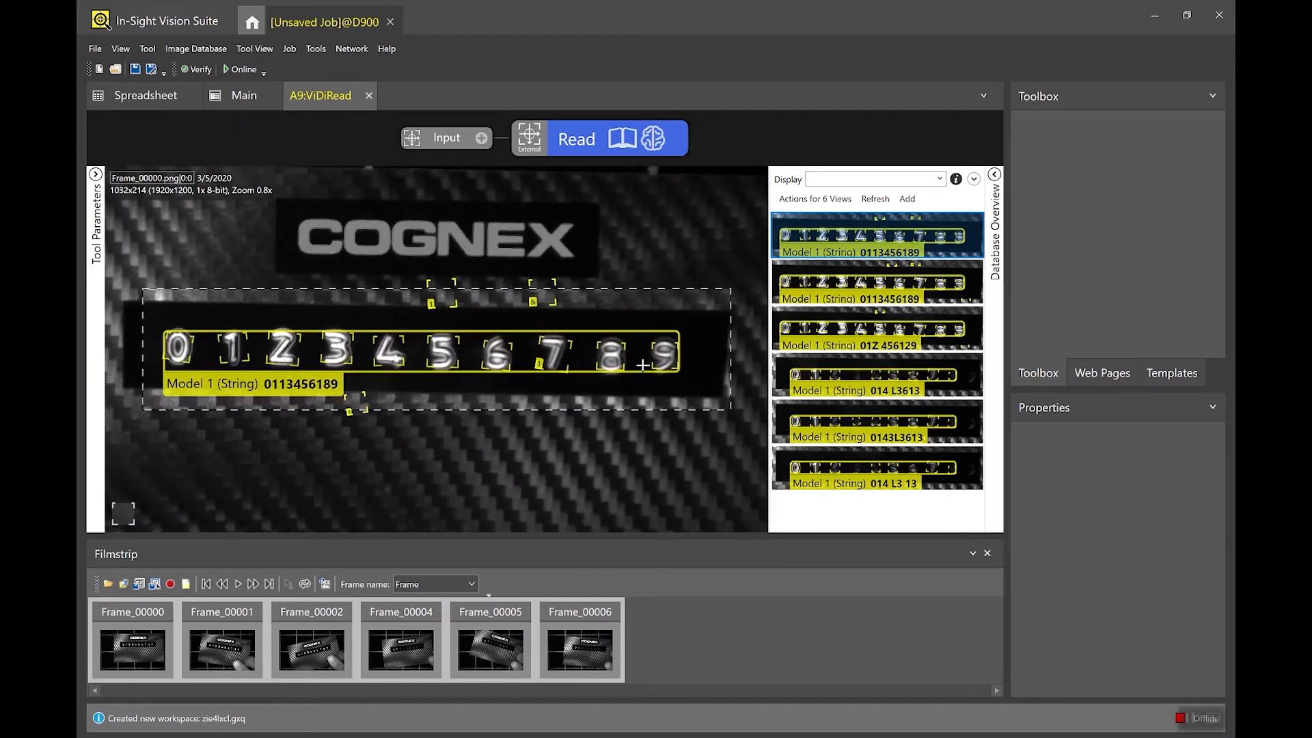
pyautogui.moveTo(679, 371)
pyautogui.moveTo(280, 349)
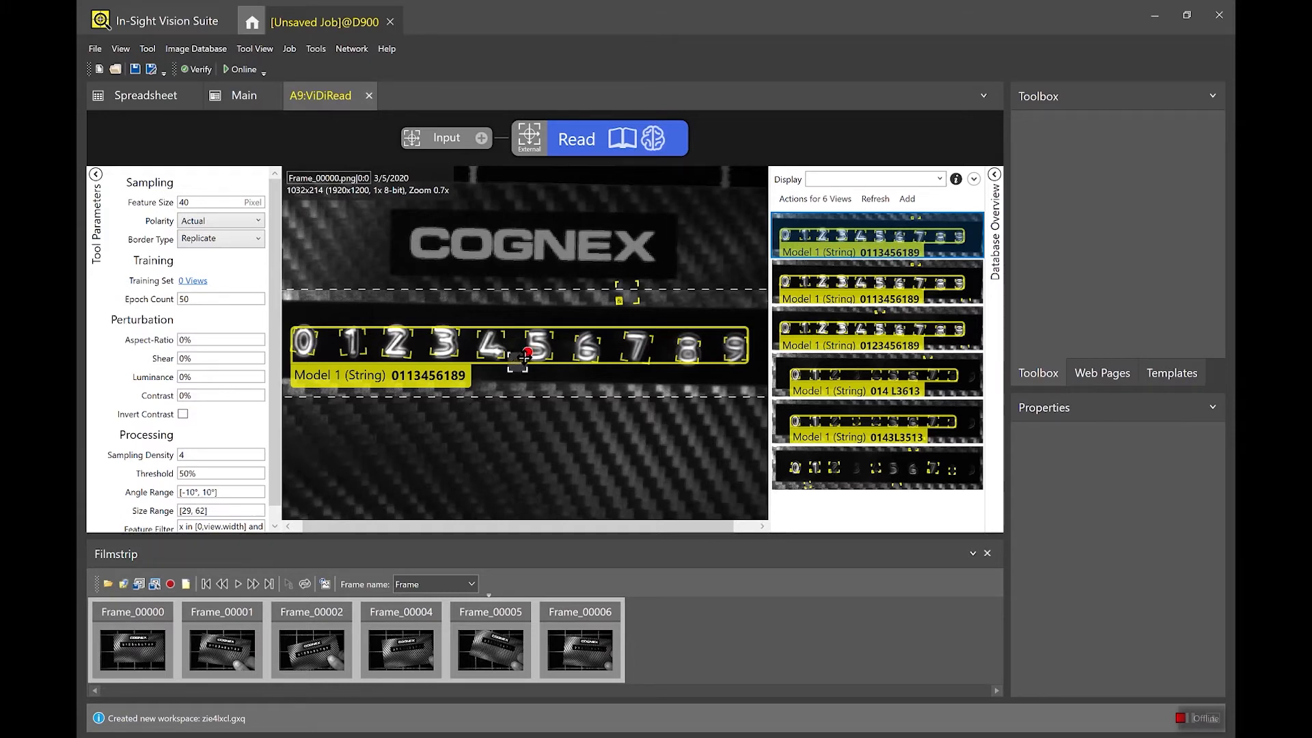
# - Fit the feature size box to the digit 5 in Frame_00000, about 43.4 × 62.9 pixels, and reprocess the views
pyautogui.scroll(1, 525, 356)
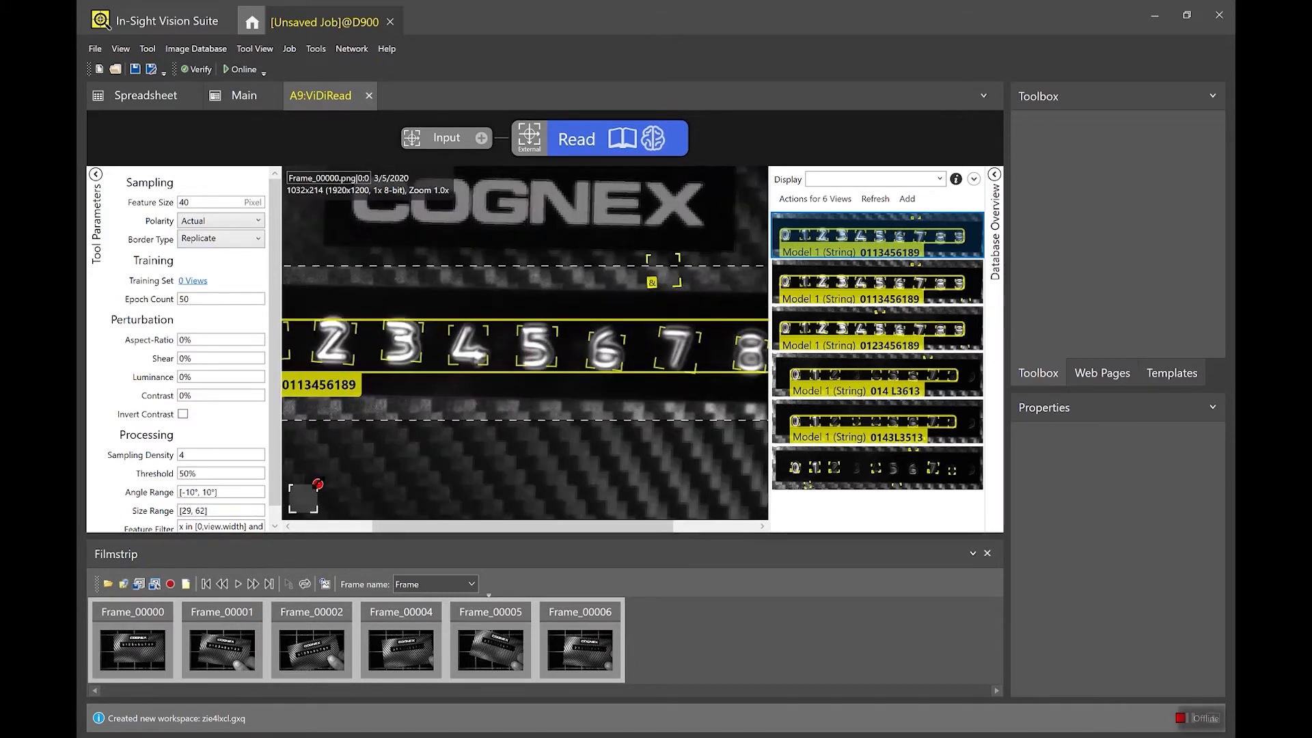
pyautogui.scroll(1, 587, 400)
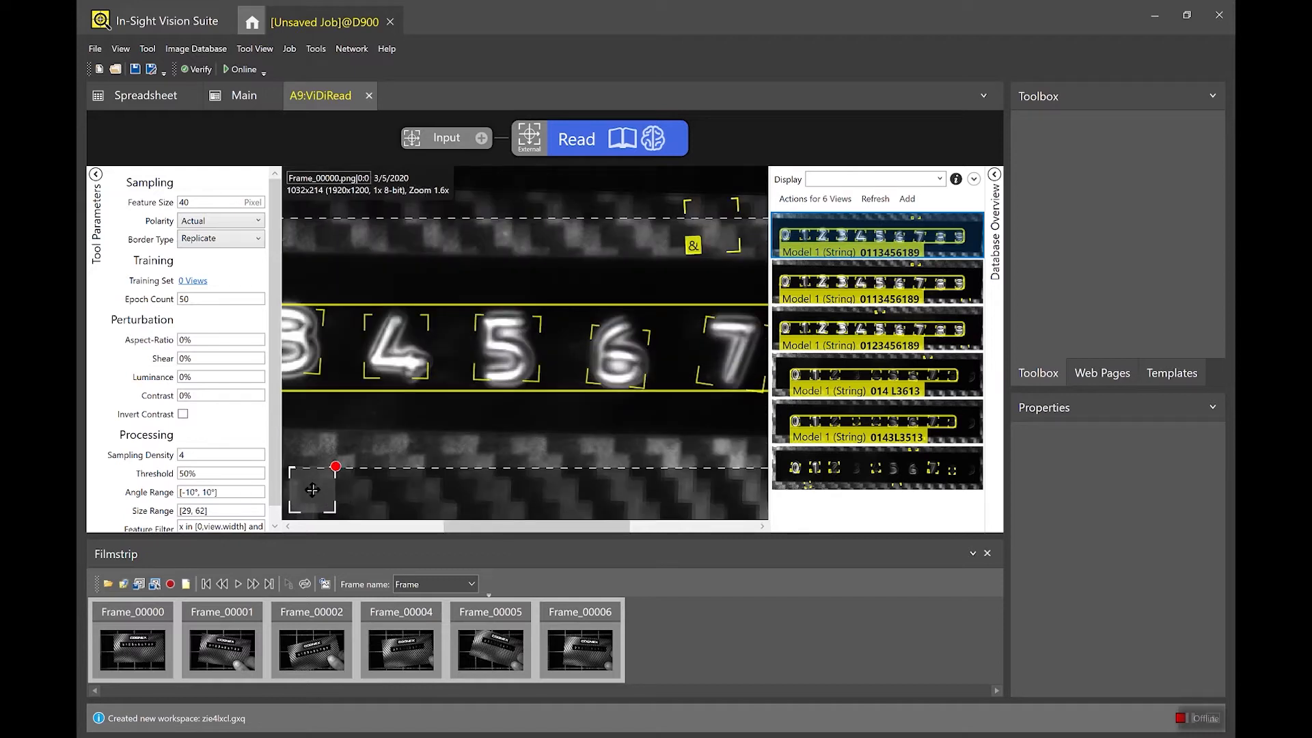
pyautogui.moveTo(311, 489); pyautogui.dragTo(531, 312)
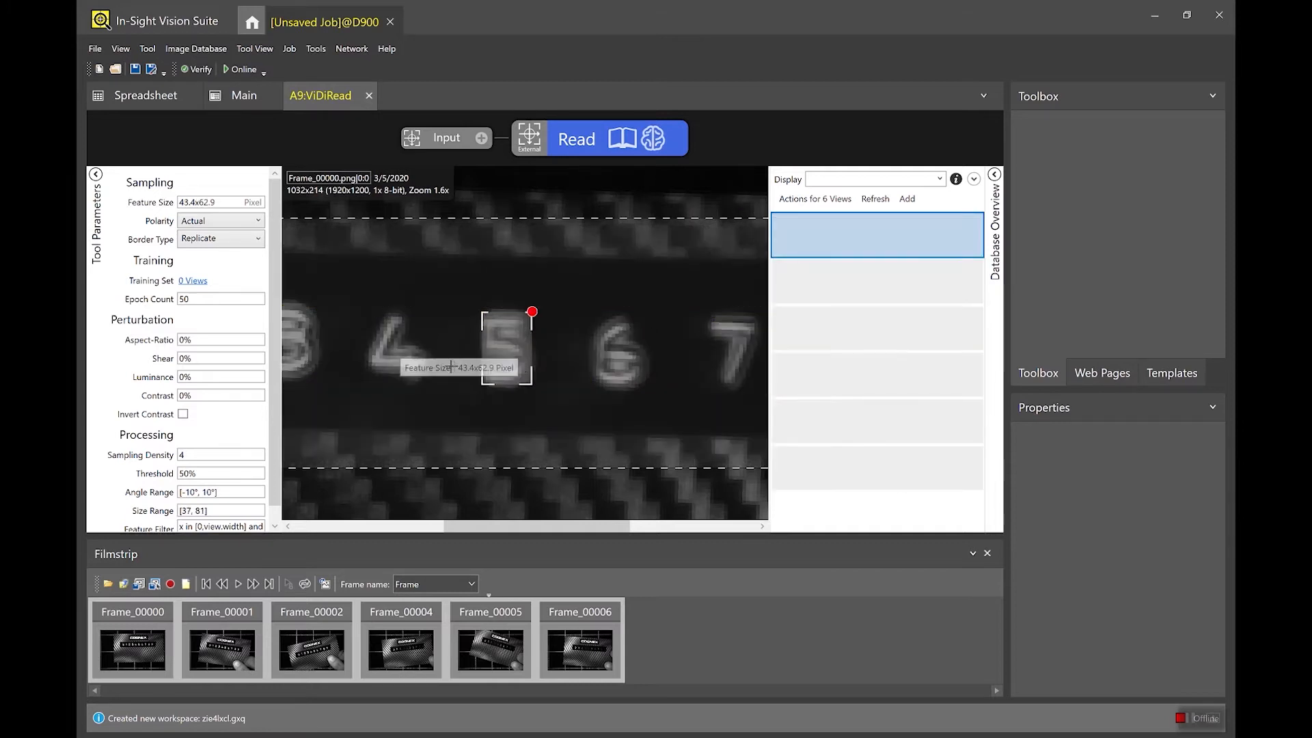
pyautogui.moveTo(514, 362); pyautogui.dragTo(315, 476)
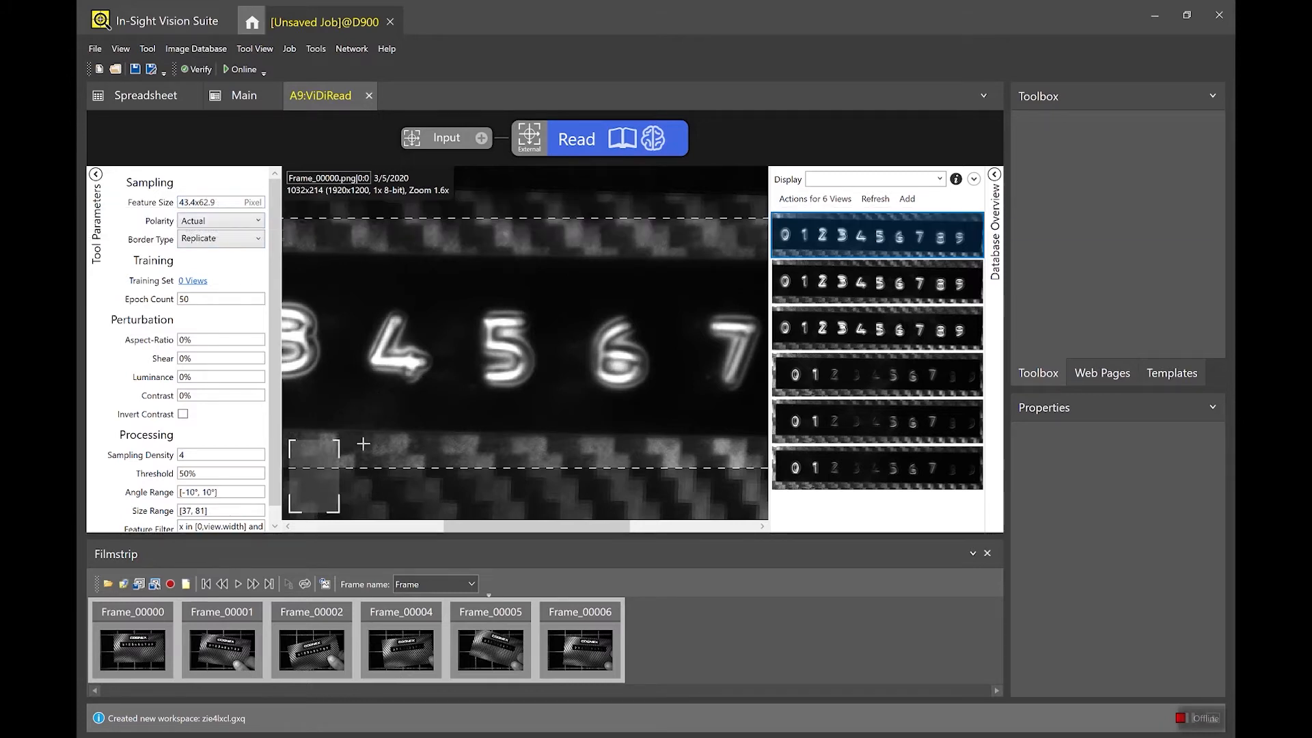
pyautogui.scroll(-1, 439, 469)
pyautogui.scroll(-5, 451, 465)
pyautogui.click(619, 140)
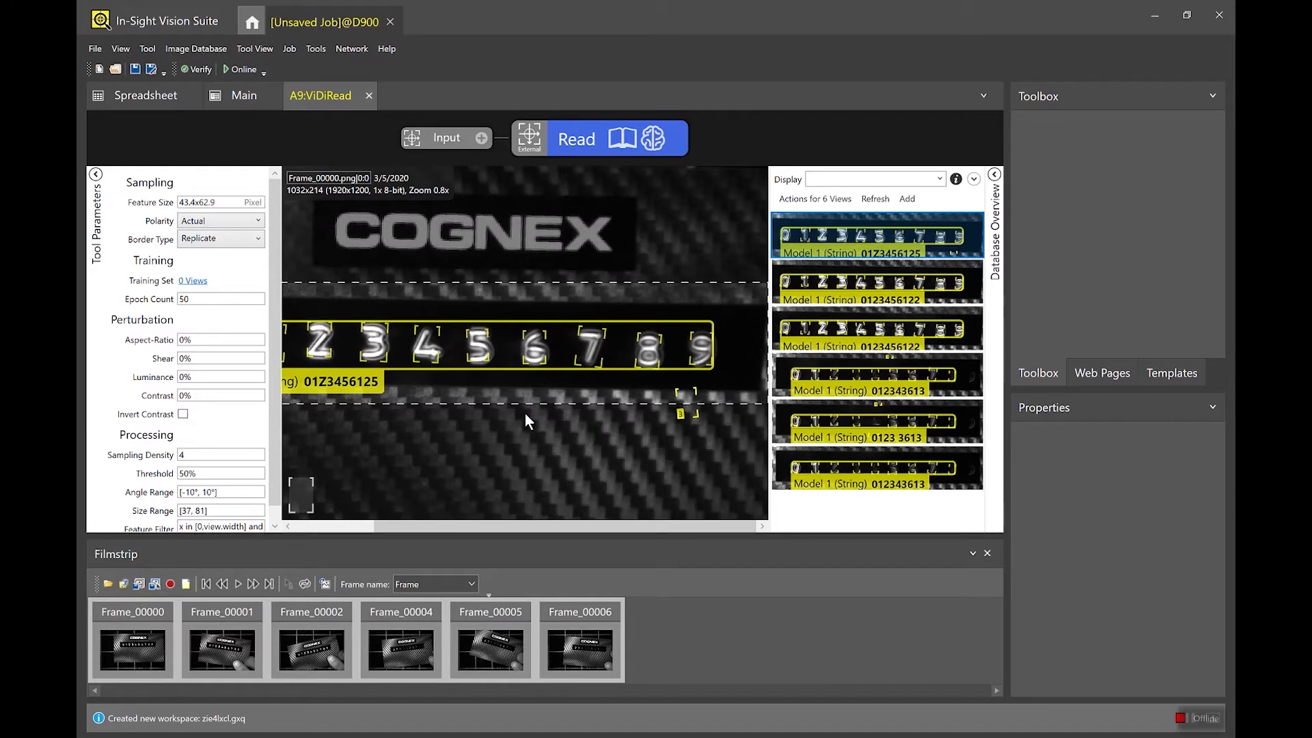
# - Review the new readings on Frame_00000, Frame_00004, Frame_00005 and Frame_00006, checking the faint digits closely
pyautogui.scroll(-2, 520, 416)
pyautogui.scroll(-1, 463, 410)
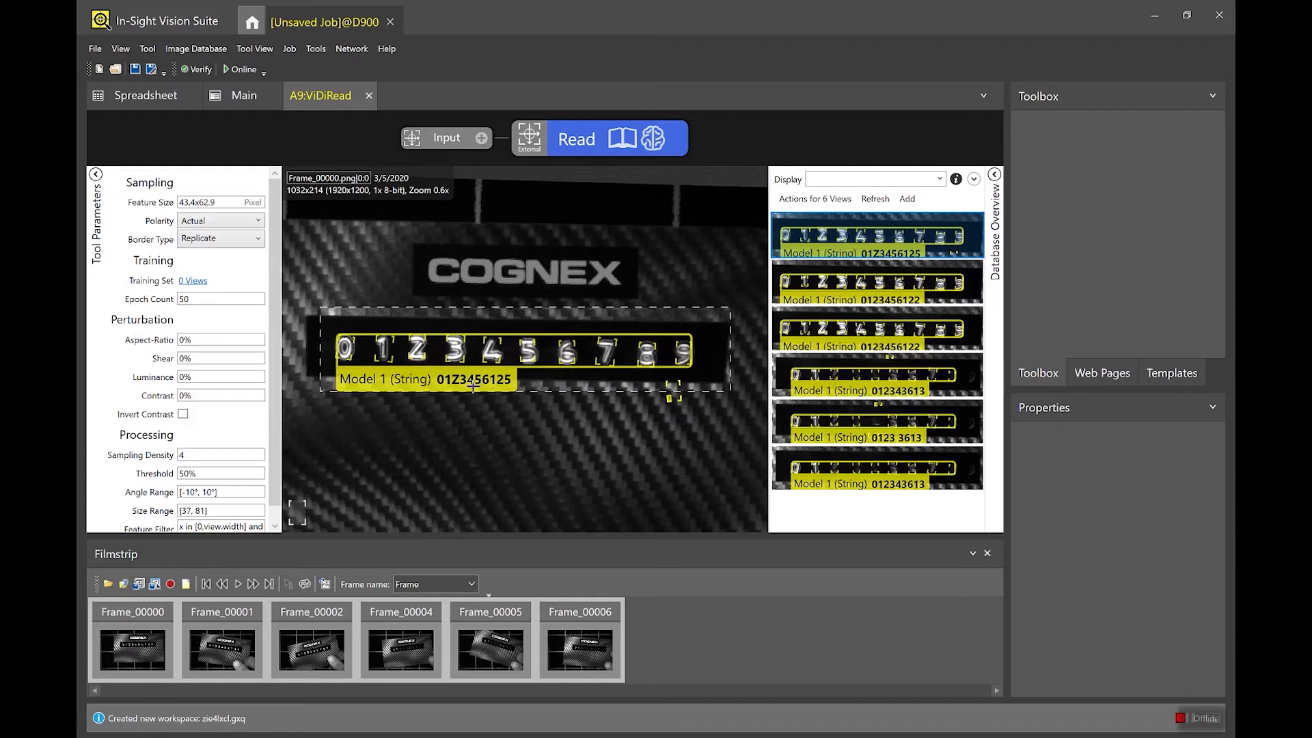
pyautogui.click(962, 388)
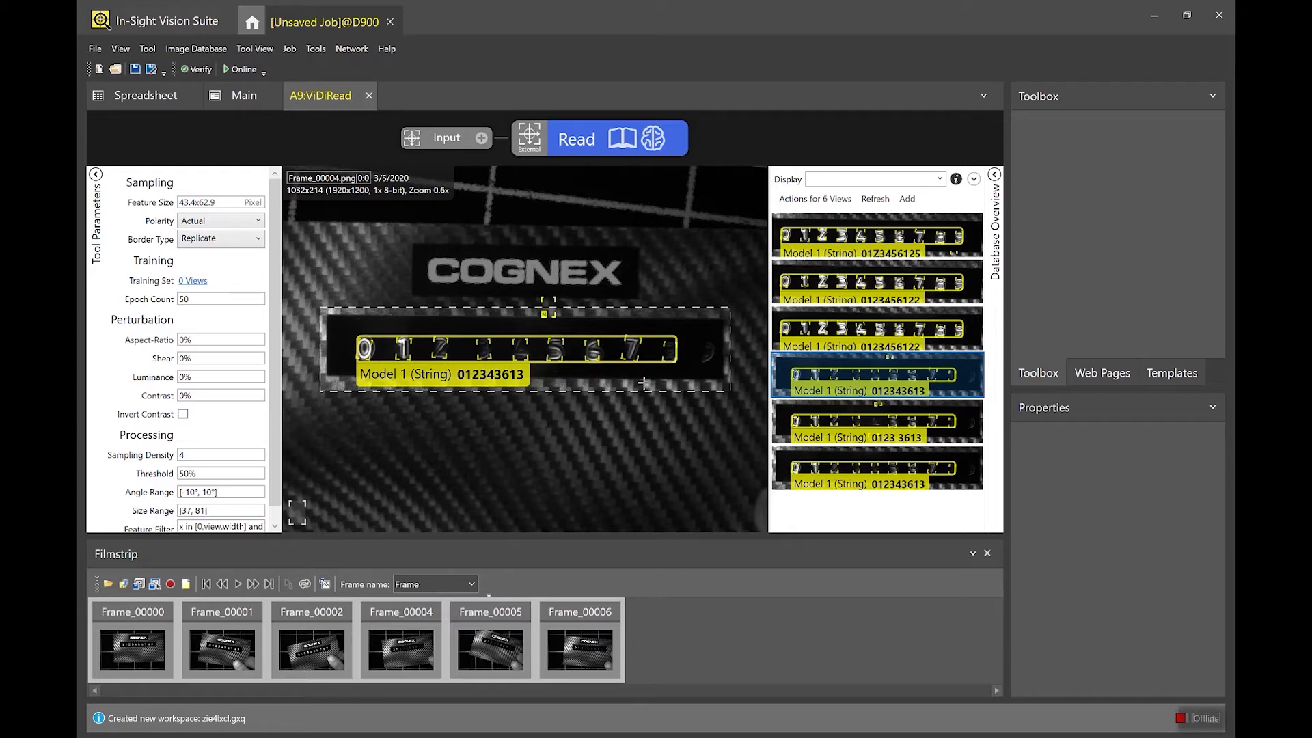
pyautogui.click(852, 433)
pyautogui.click(875, 469)
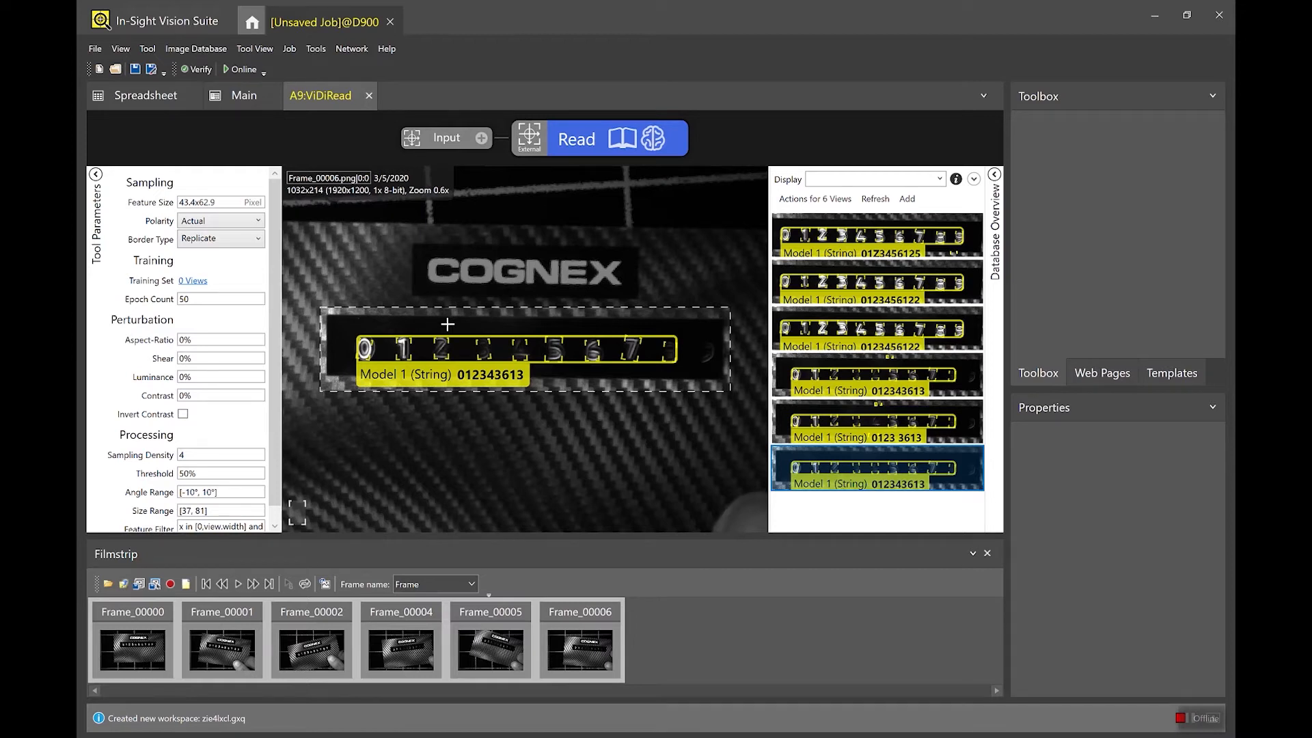
pyautogui.scroll(1, 448, 324)
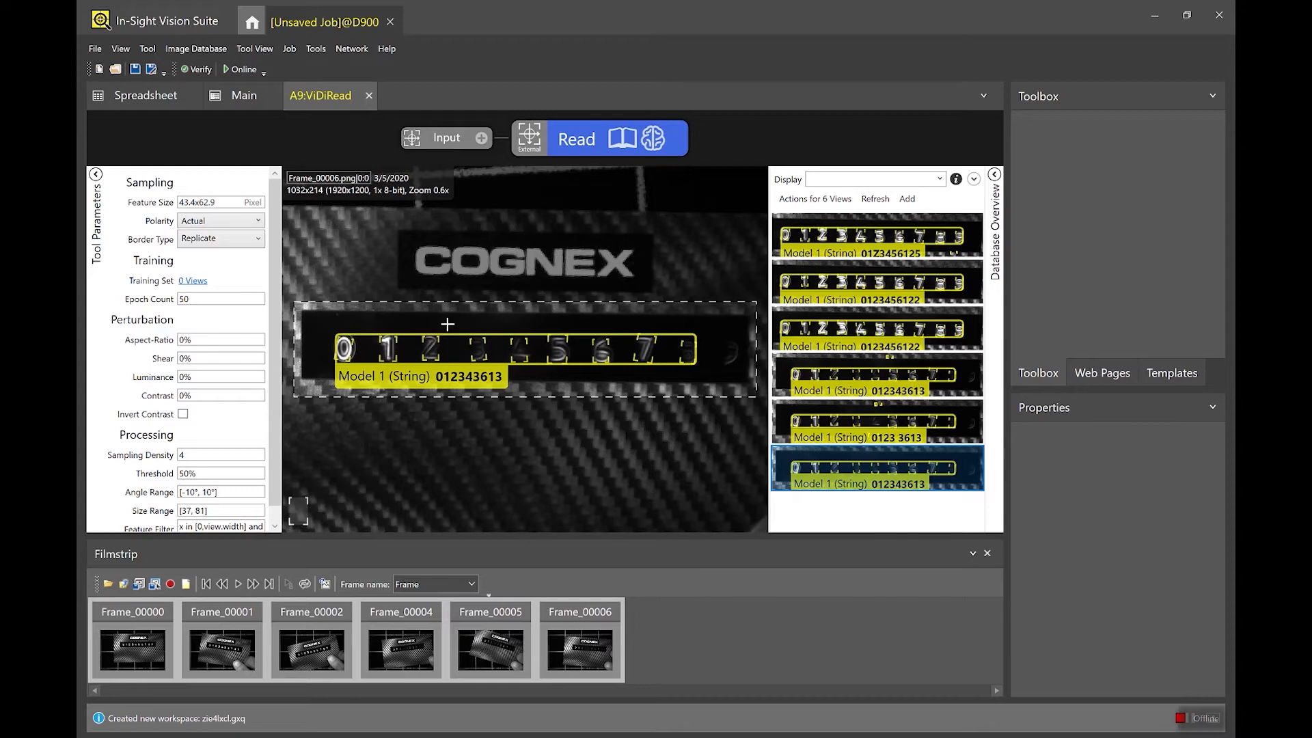
pyautogui.scroll(1, 447, 324)
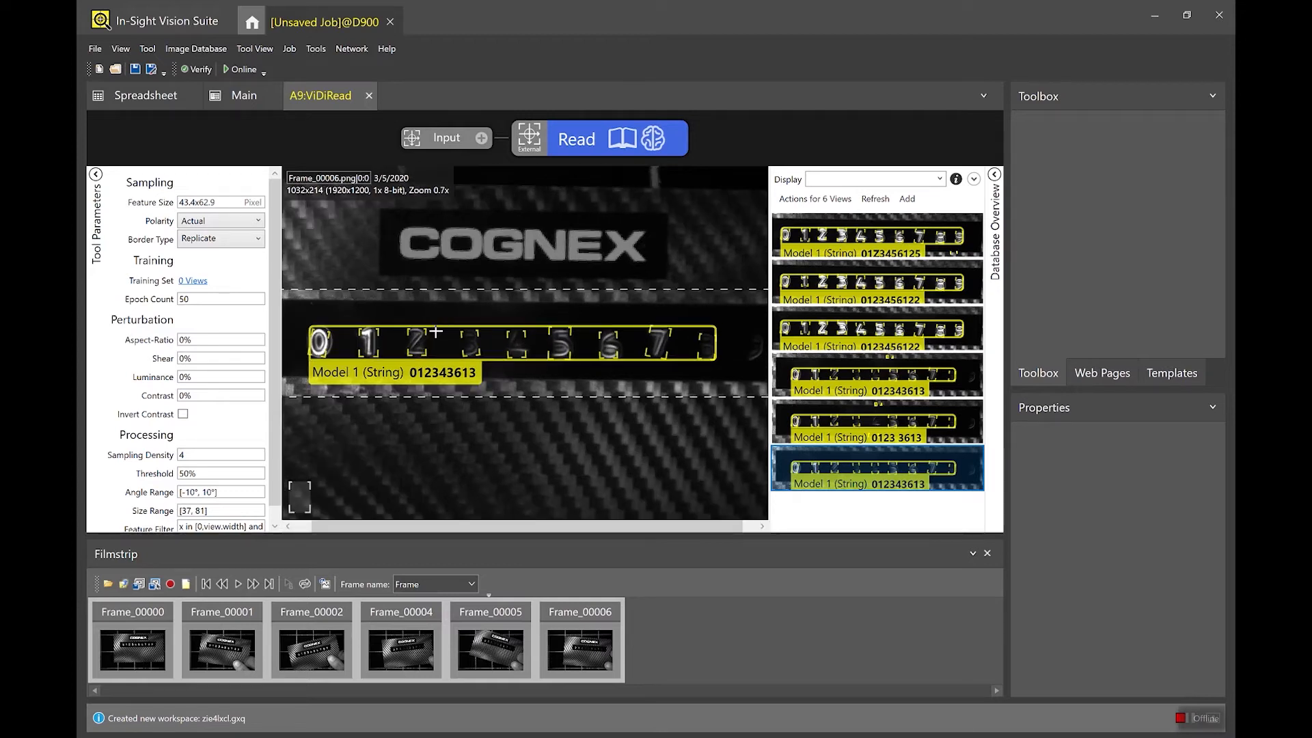
pyautogui.scroll(1, 436, 332)
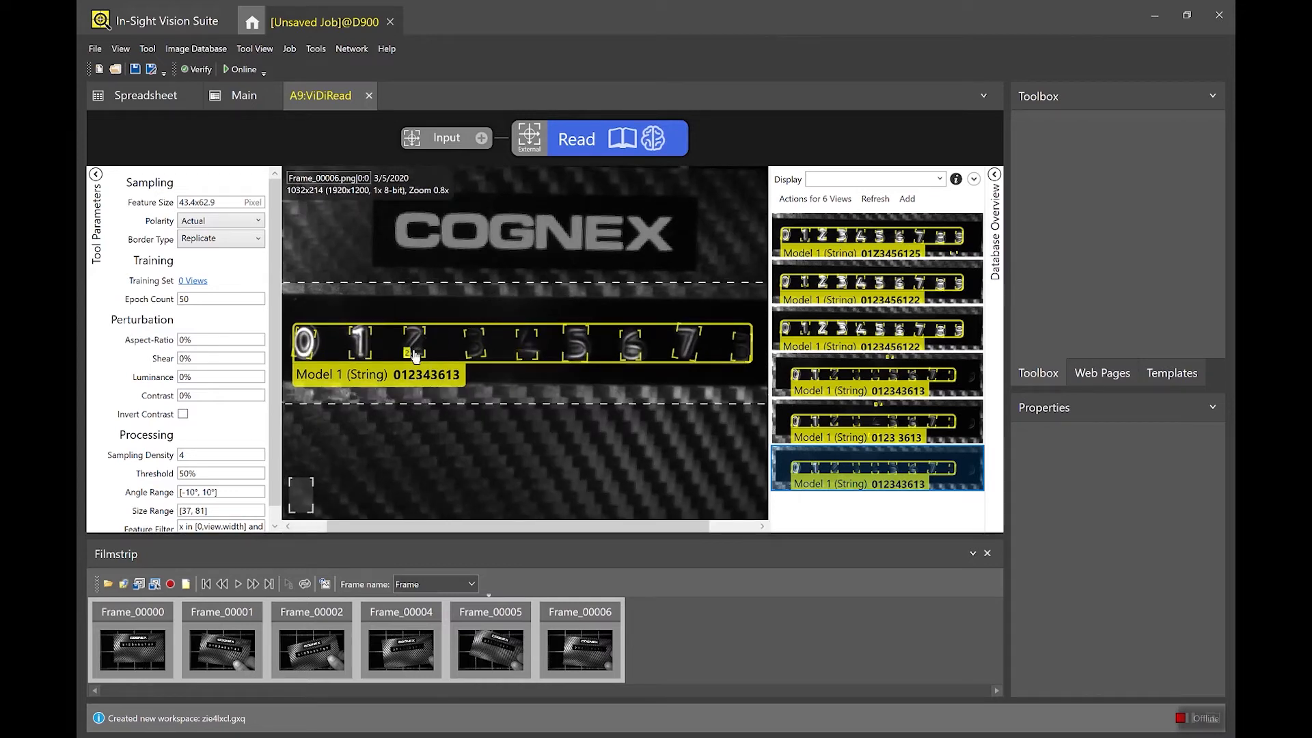
pyautogui.moveTo(465, 370)
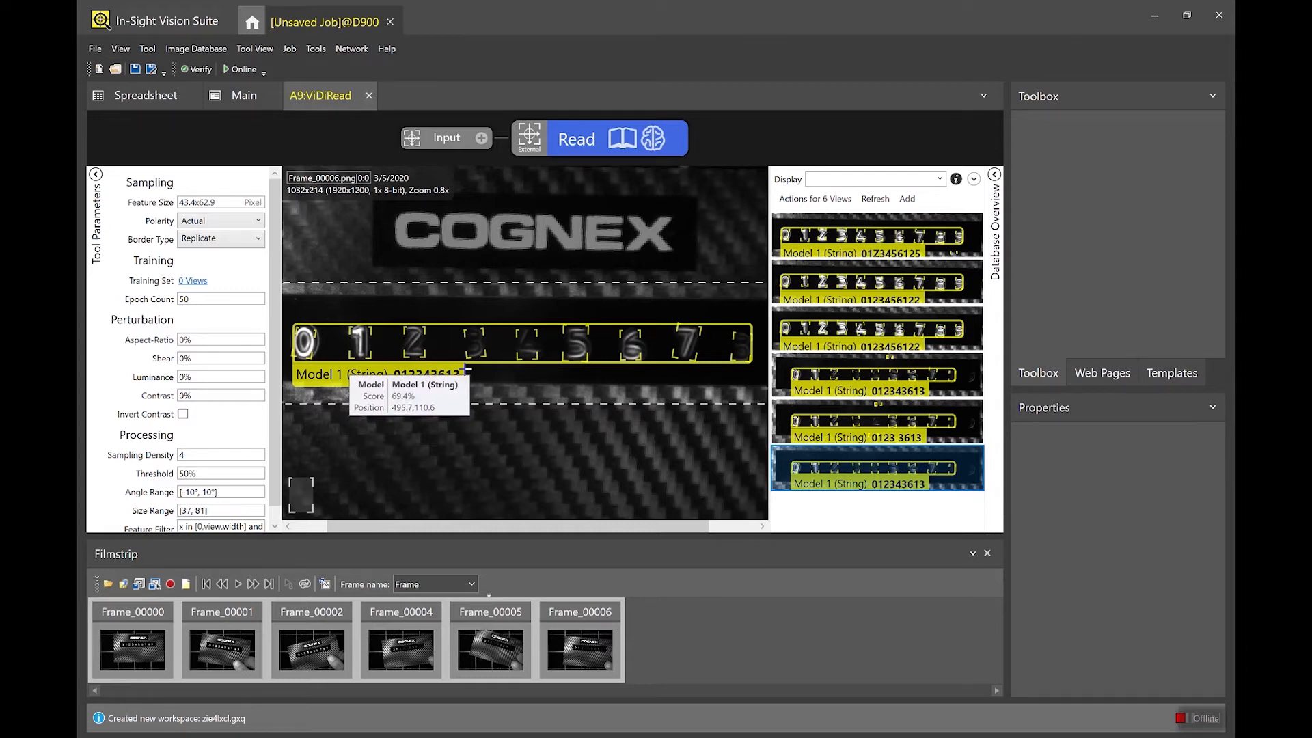
# - Clear the marking and labels from the Frame_00006 view
pyautogui.rightClick(514, 311)
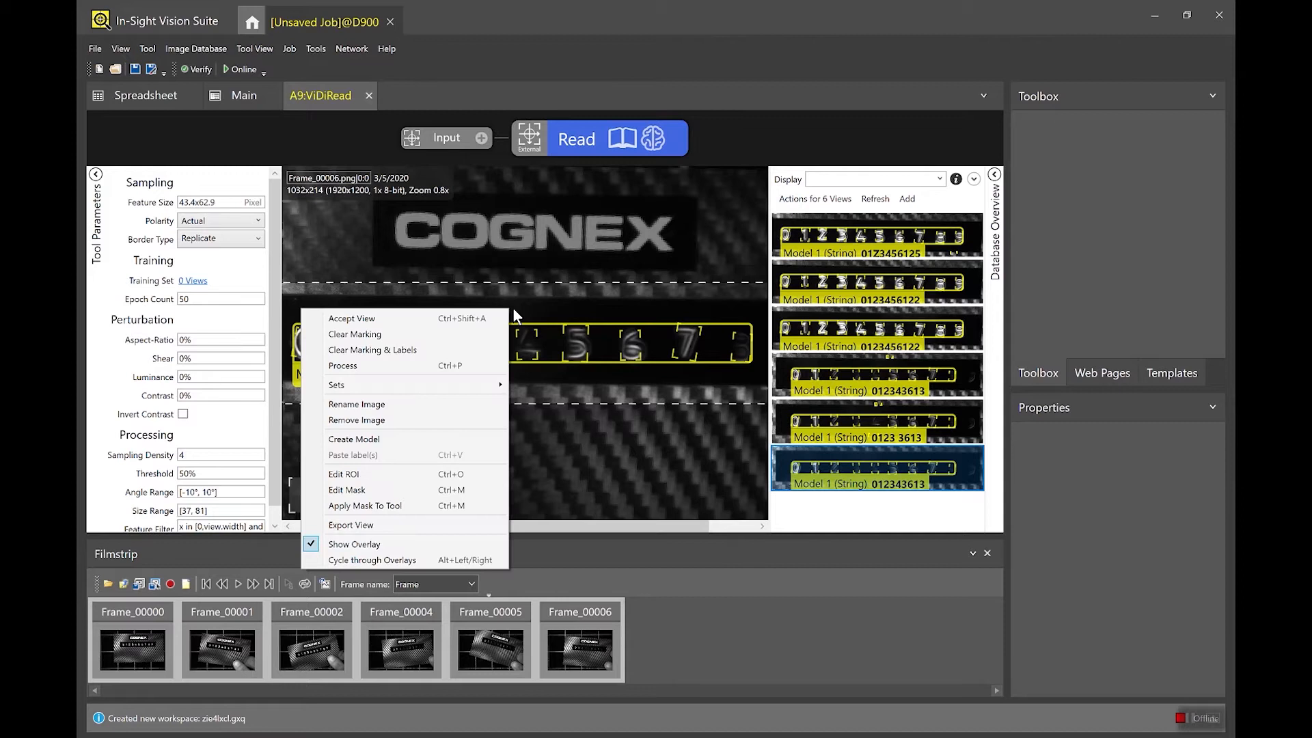
pyautogui.click(395, 350)
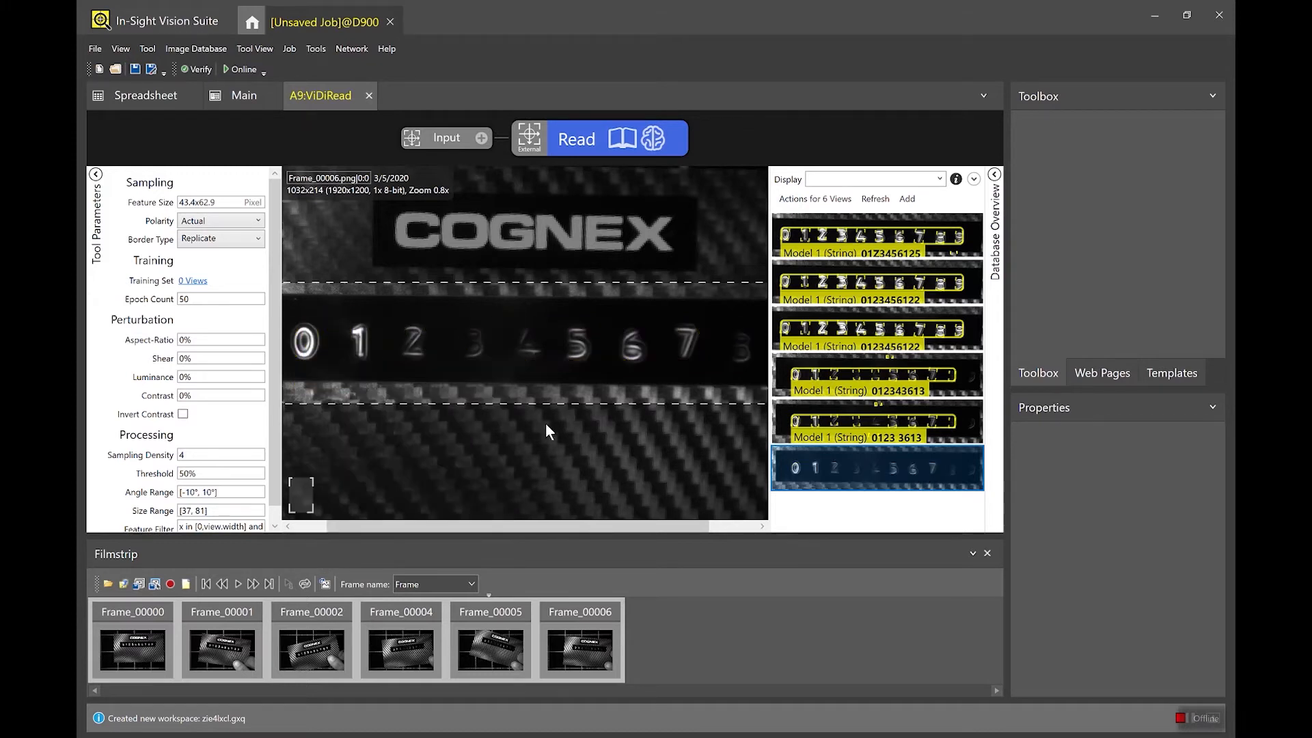
pyautogui.moveTo(479, 526)
pyautogui.mouseDown()
pyautogui.moveTo(423, 526)
pyautogui.moveTo(510, 526)
pyautogui.moveTo(465, 524)
pyautogui.mouseUp()
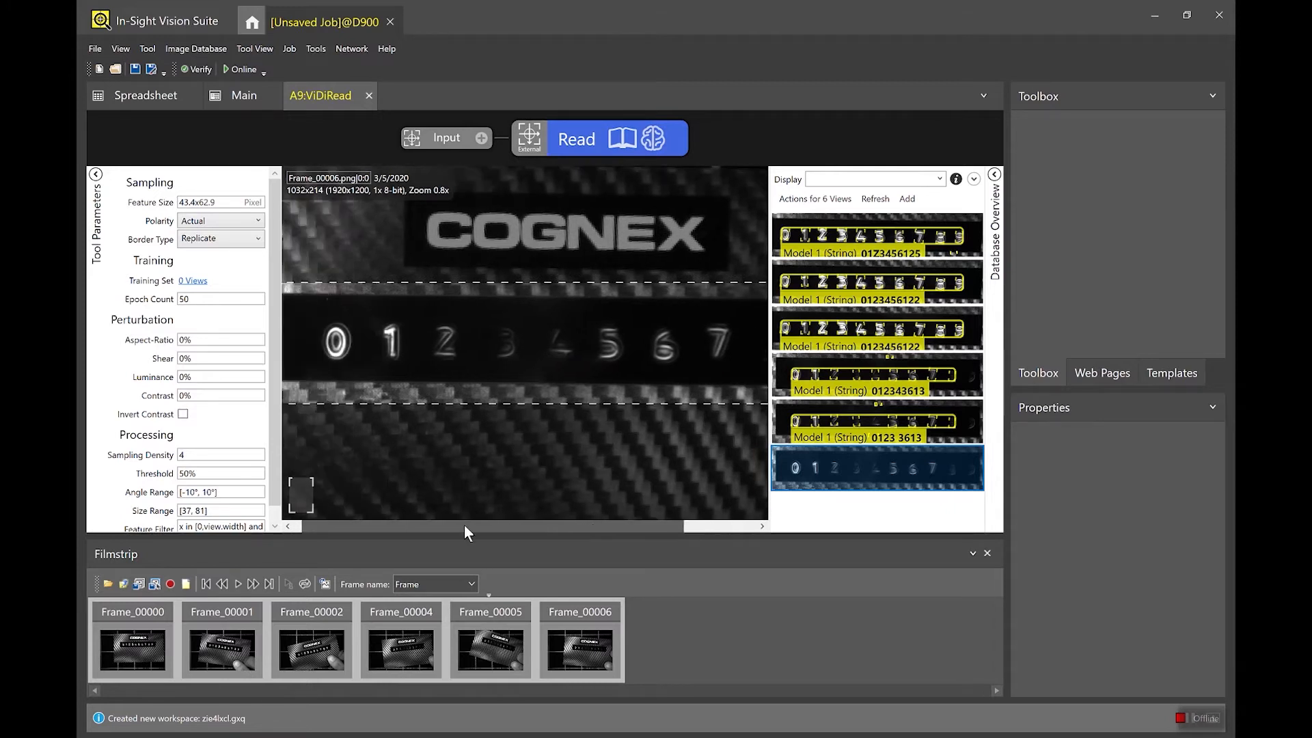
# - Place feature labels on the digits 0, 1, 2 and 3 in Frame_00006 with their matching characters
pyautogui.click(334, 340)
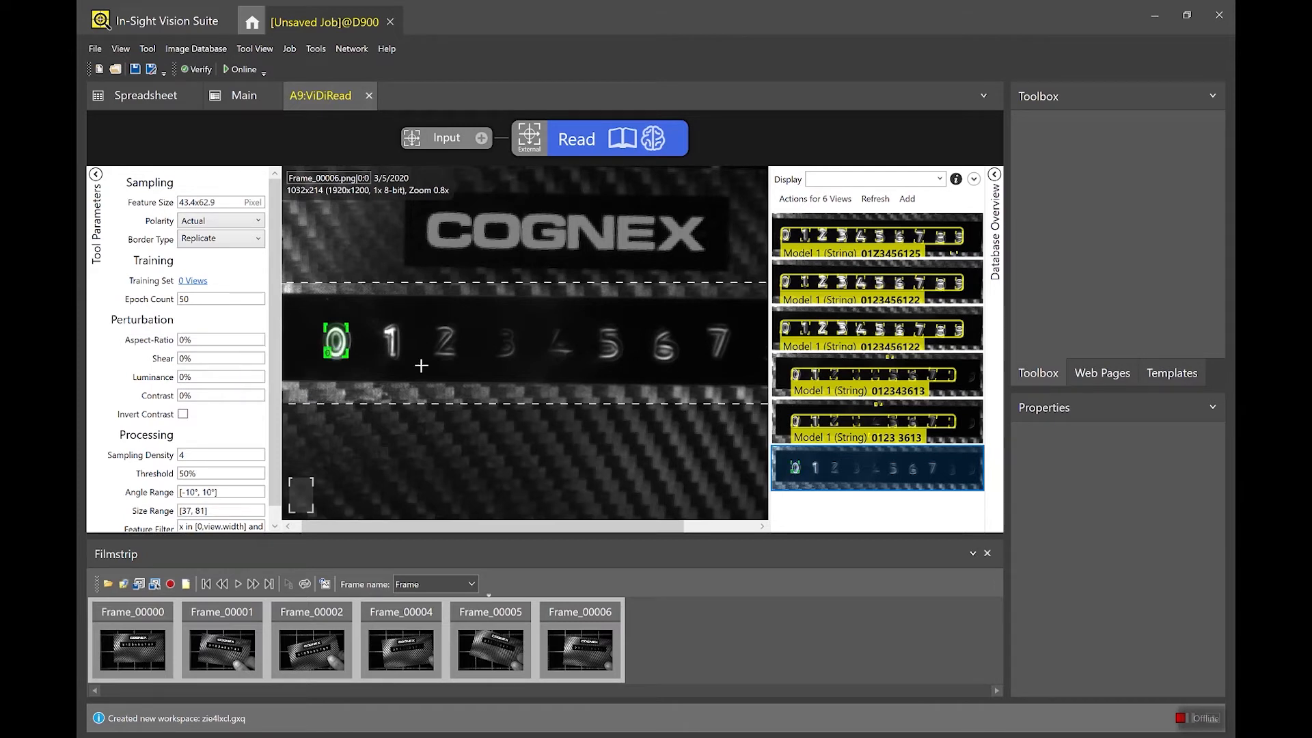
pyautogui.click(393, 341)
pyautogui.scroll(1, 451, 321)
pyautogui.scroll(2, 451, 321)
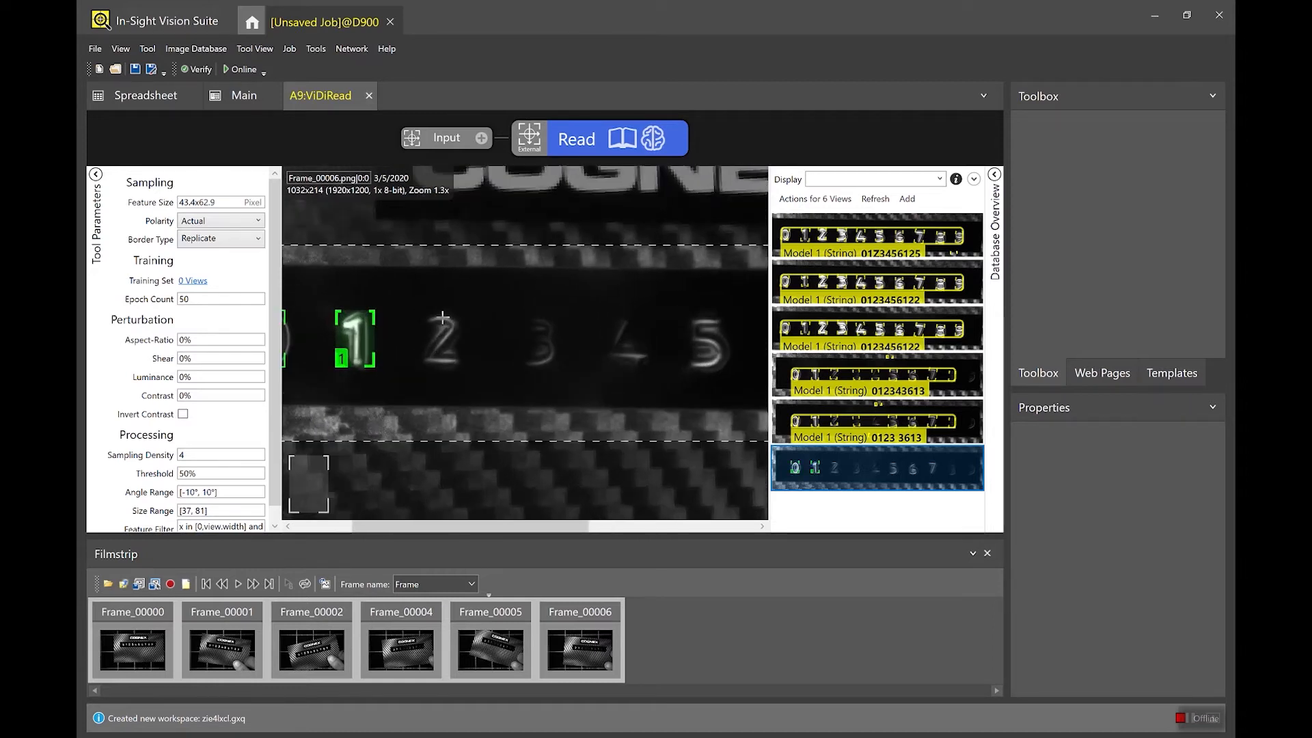
pyautogui.click(441, 342)
pyautogui.write('2')
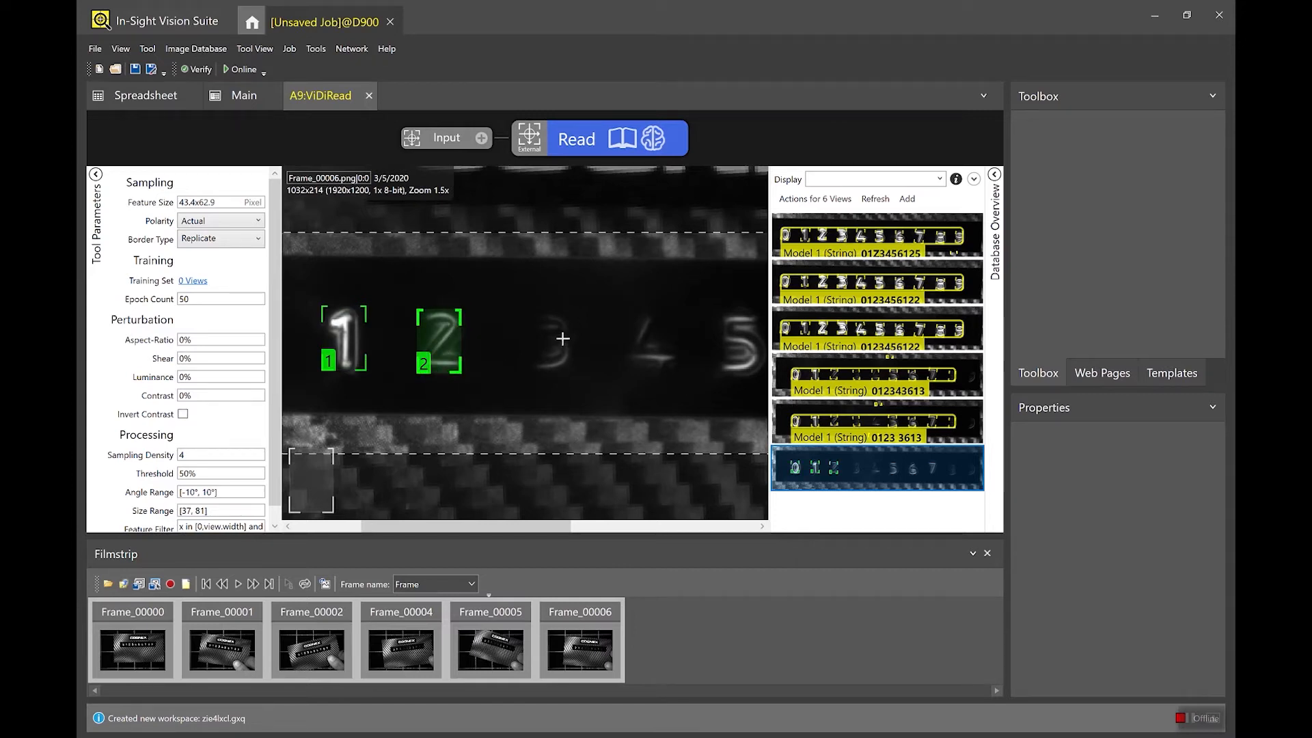
pyautogui.click(549, 343)
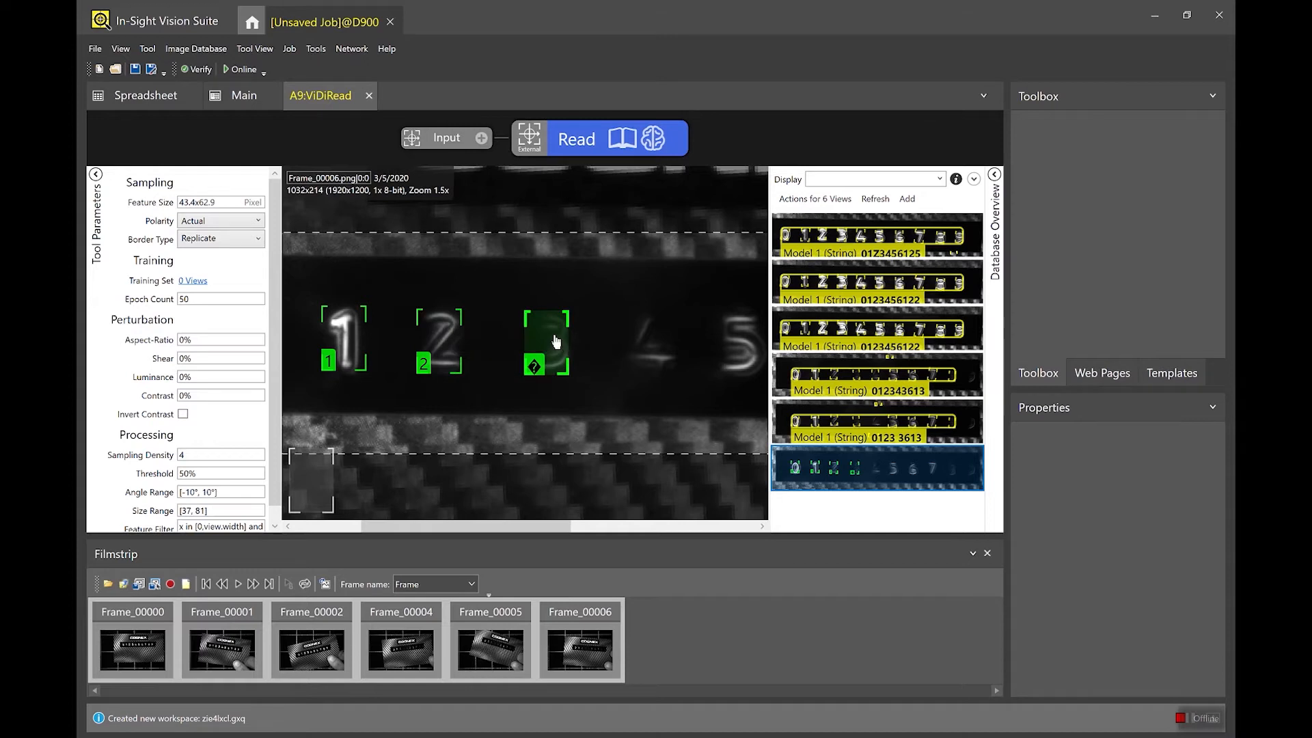
pyautogui.write('3')
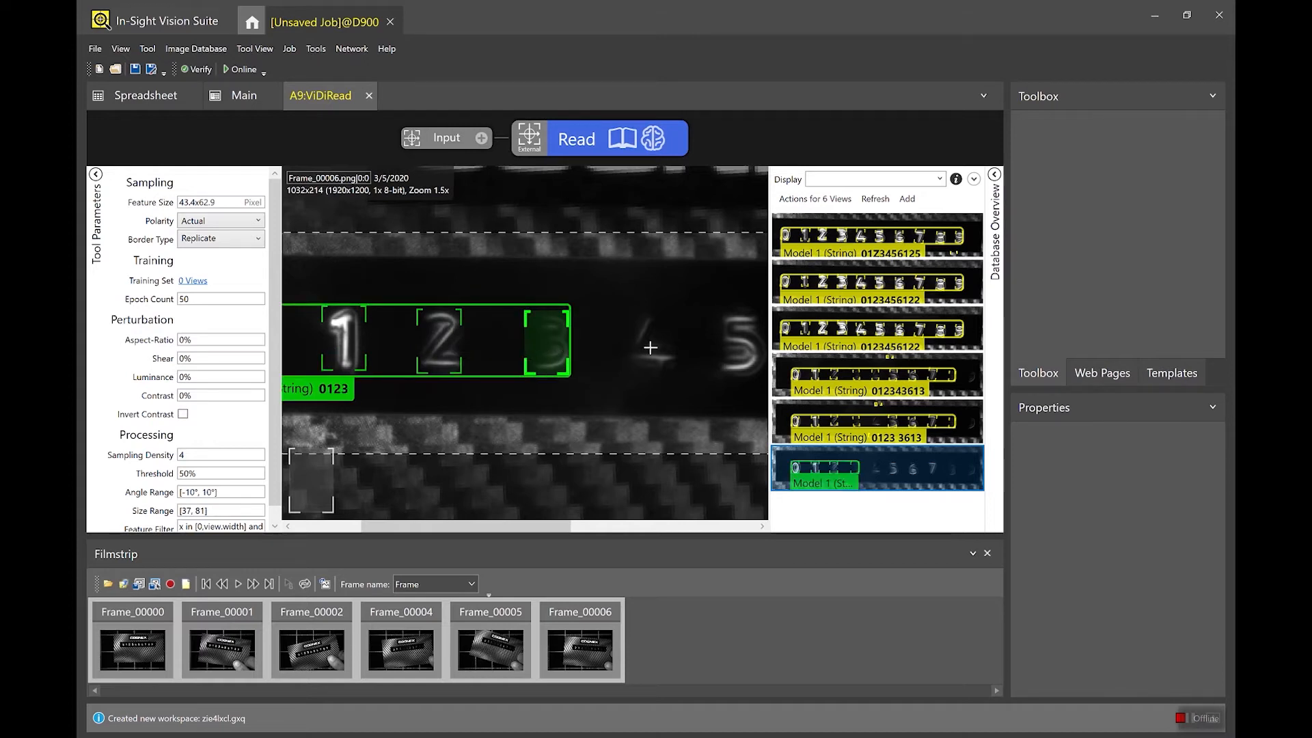
# - Label the faint digit 4 and the digit 5 in Frame_00006 as 4 and 5, fitting their feature boxes
pyautogui.click(650, 348)
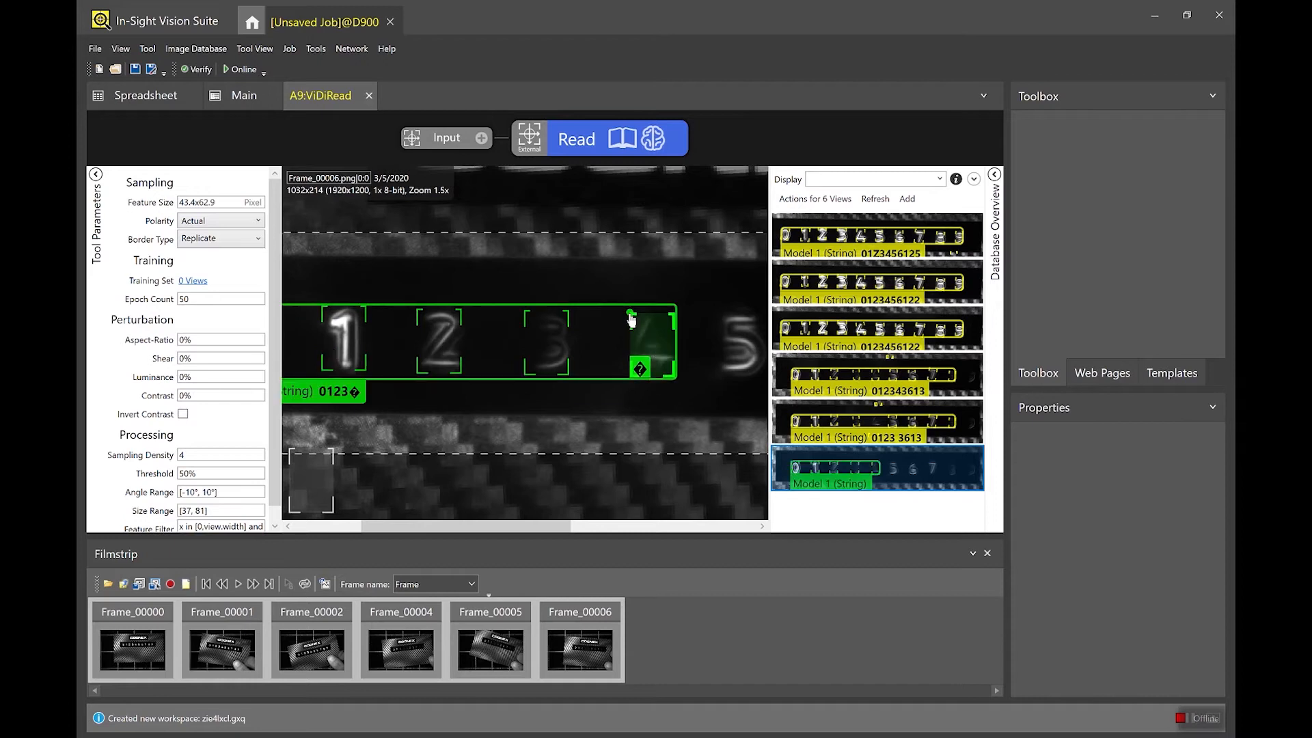
pyautogui.moveTo(630, 315); pyautogui.dragTo(631, 313)
pyautogui.click(650, 366)
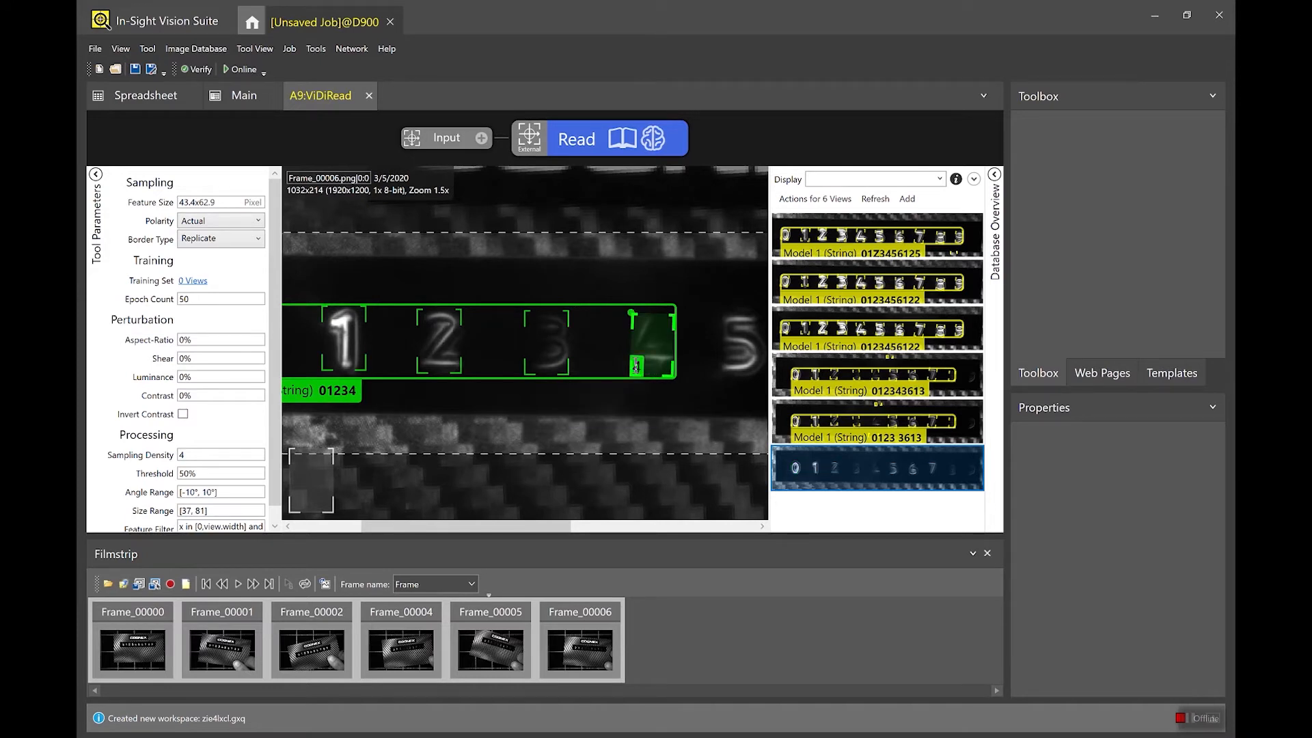
pyautogui.moveTo(482, 526); pyautogui.dragTo(552, 527)
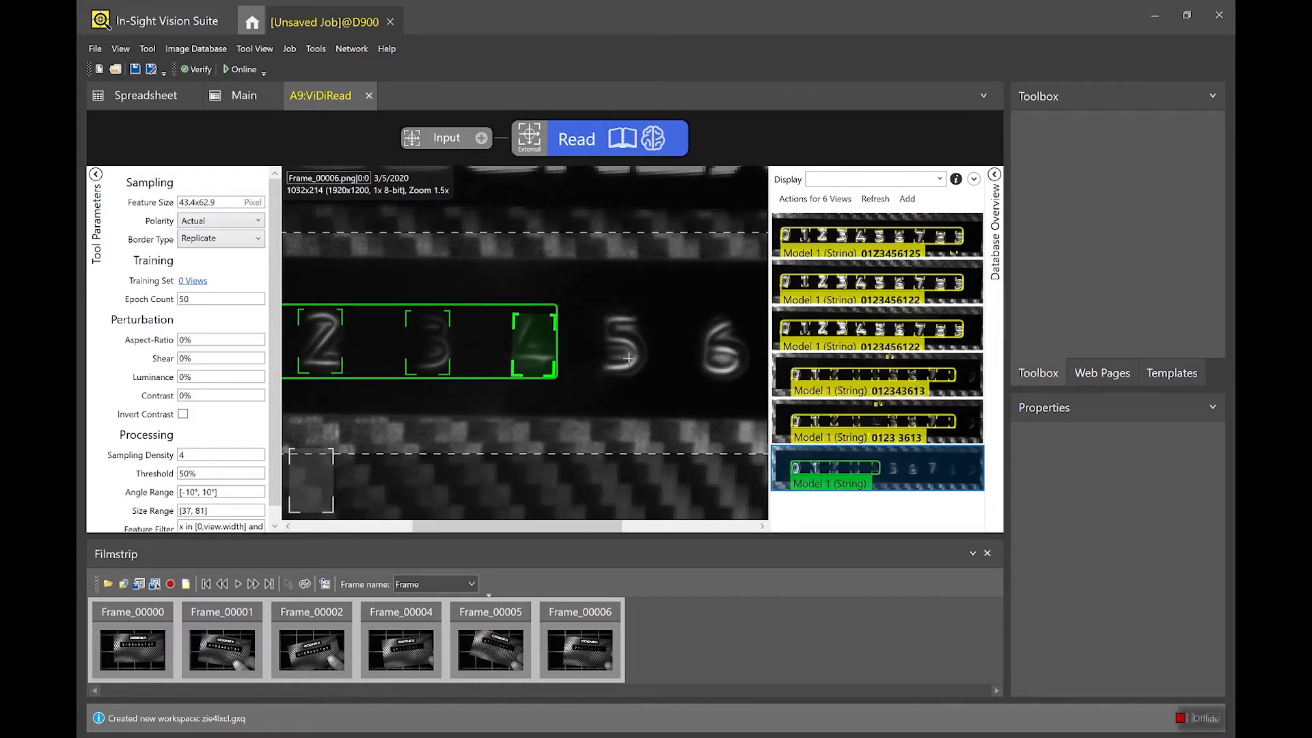
pyautogui.click(623, 343)
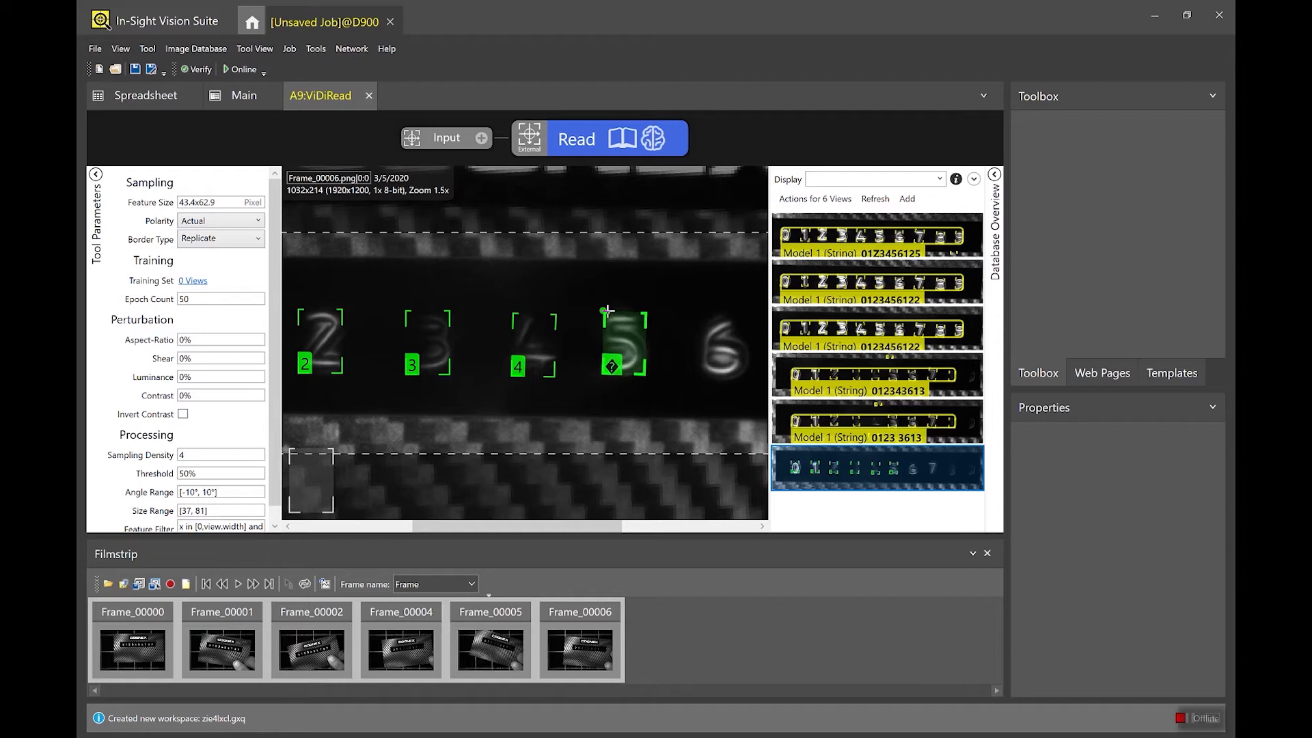
pyautogui.press('5')
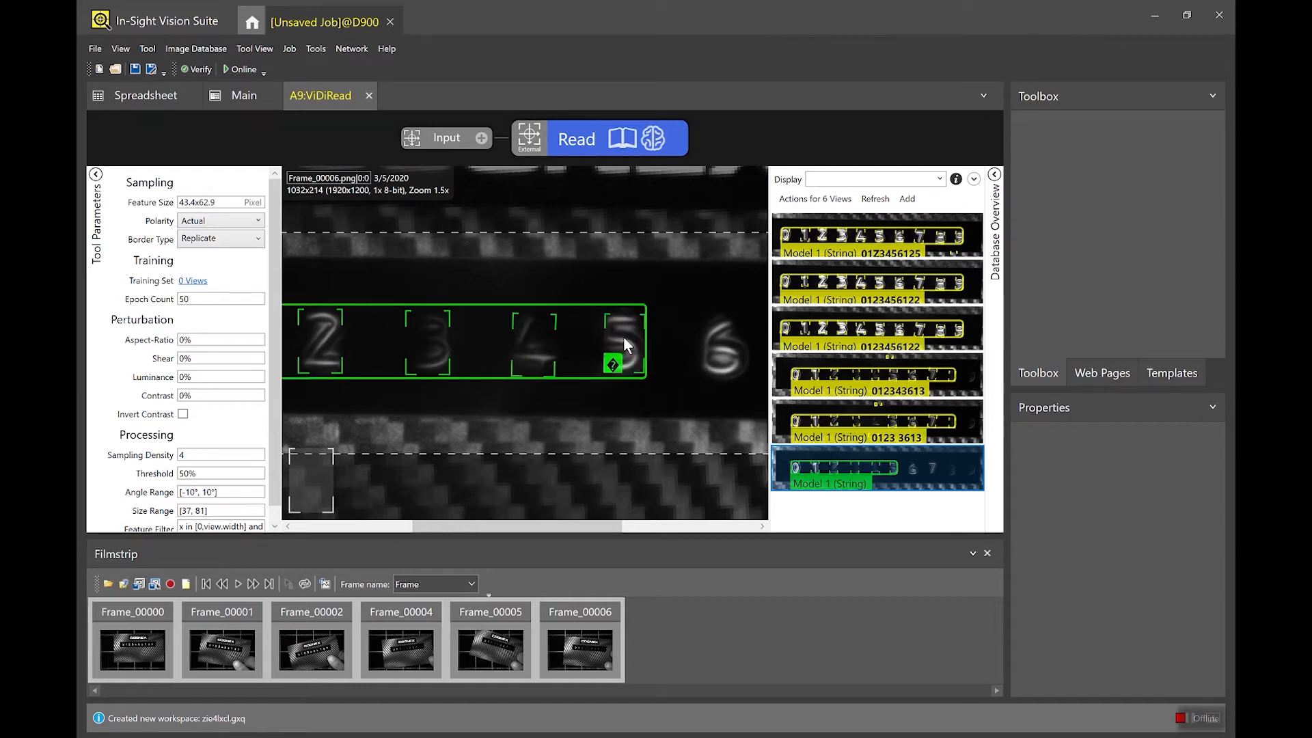
pyautogui.click(602, 368)
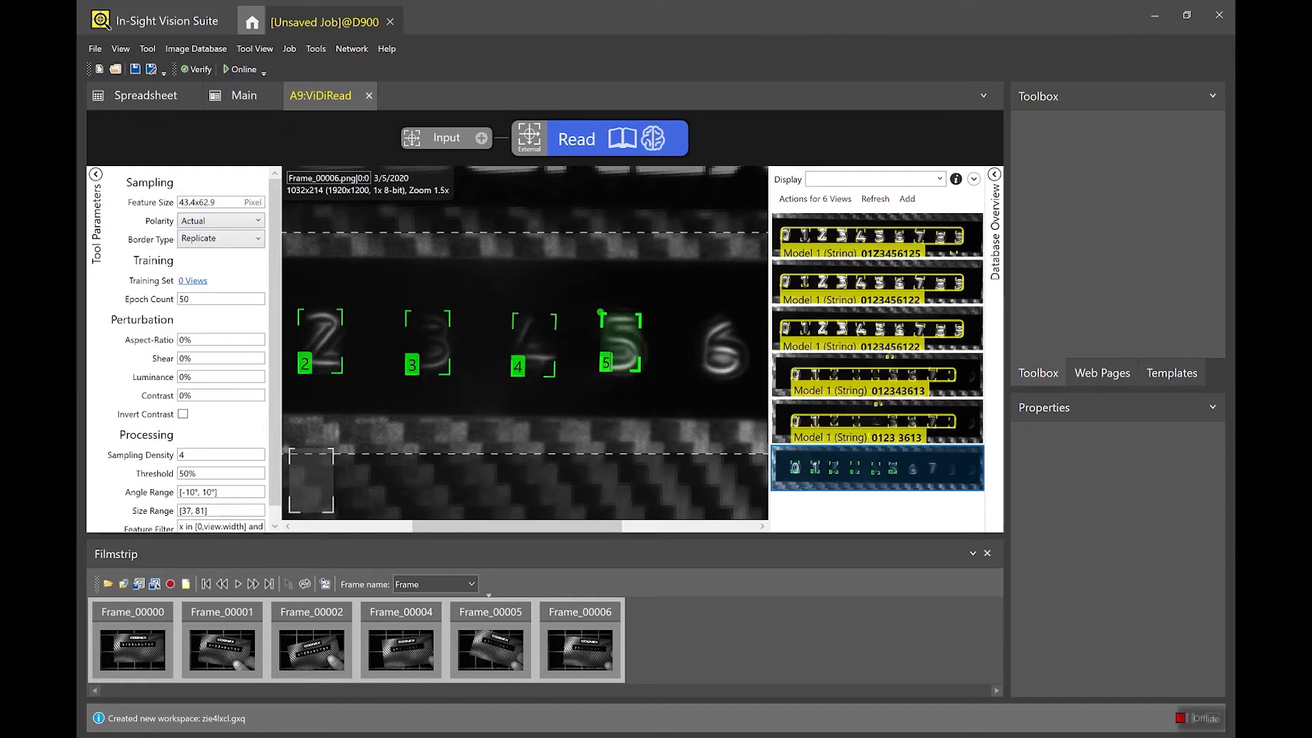
# - Label the digits 6 and 7 in Frame_00006 with the characters 6 and 7
pyautogui.moveTo(578, 531); pyautogui.dragTo(690, 532)
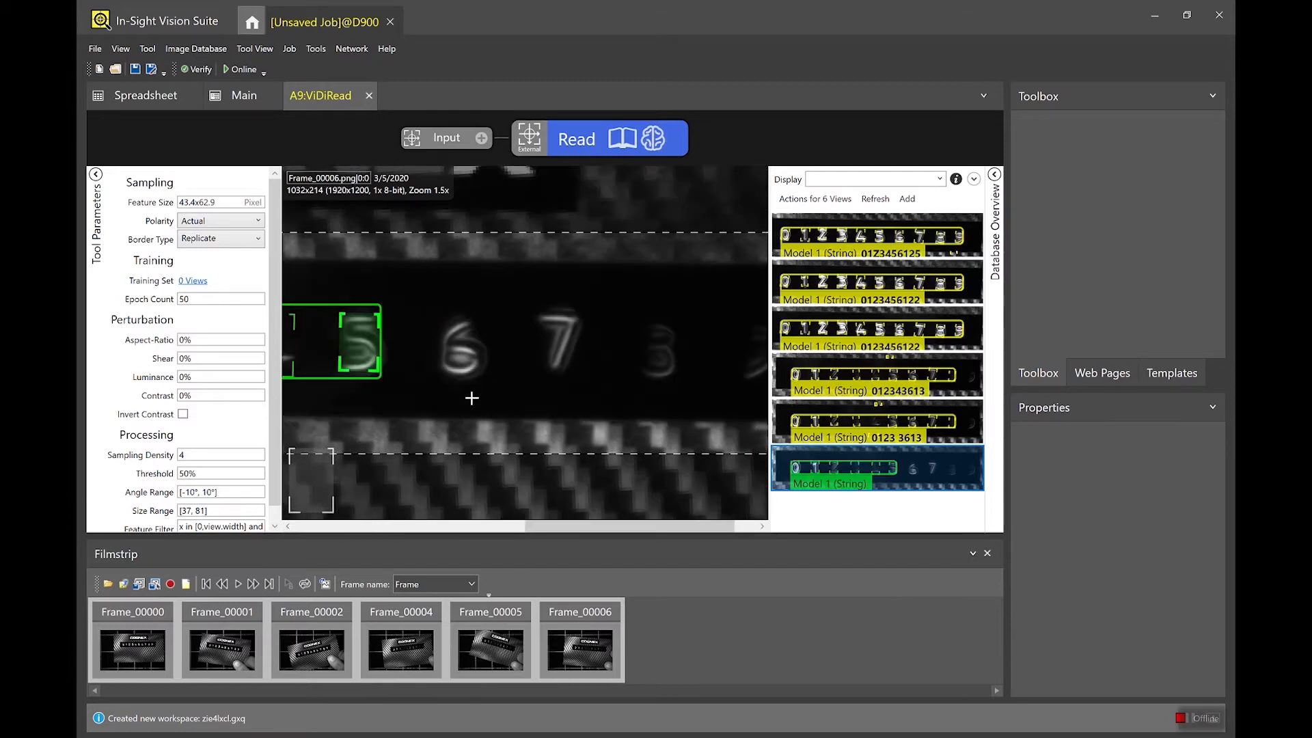
pyautogui.click(462, 345)
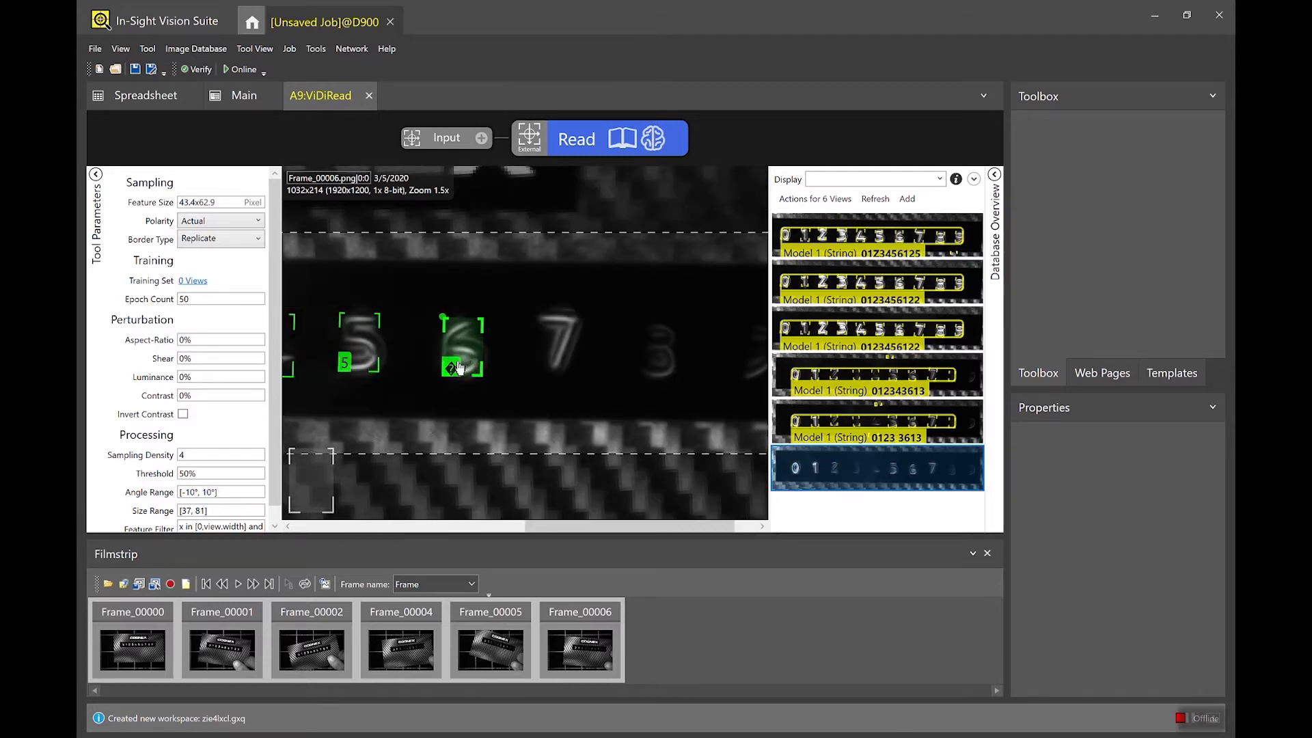
pyautogui.press('6')
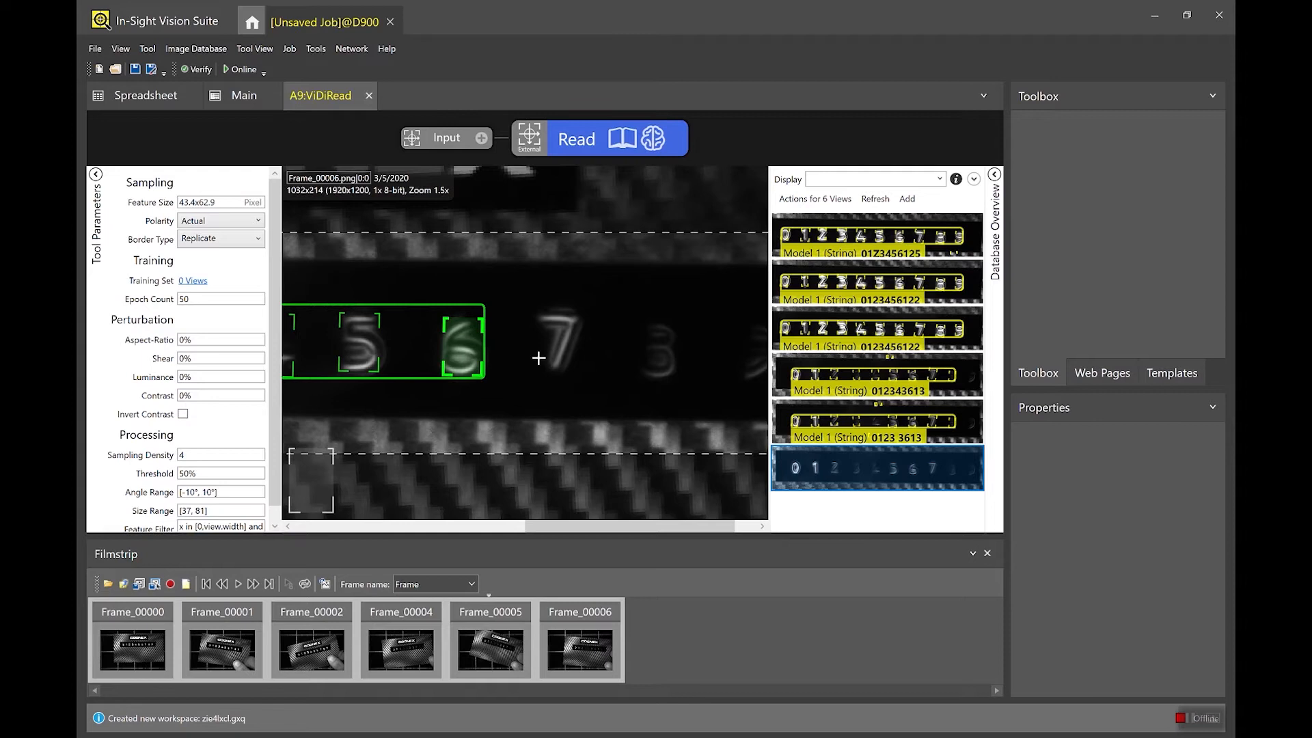
pyautogui.click(560, 349)
pyautogui.press('7')
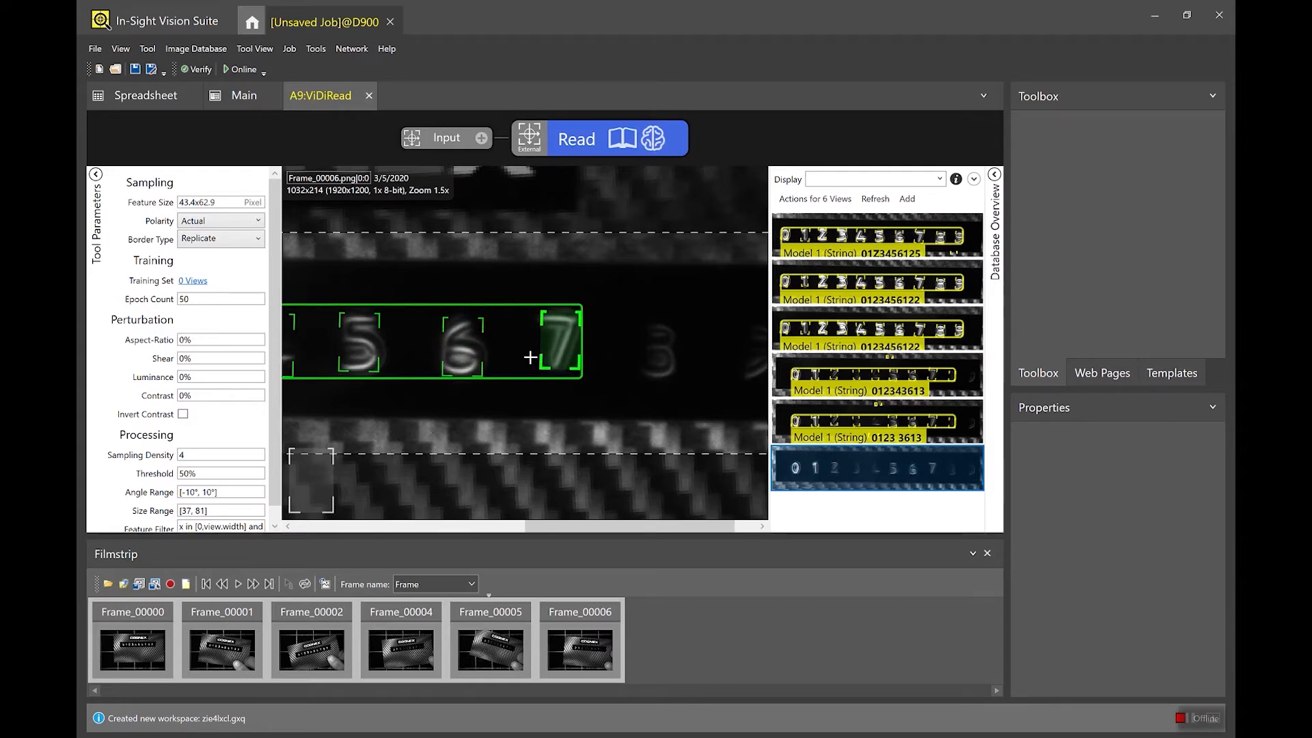
# - Label the last two faint digits in Frame_00006 as 8 and 9 to complete the string
pyautogui.click(658, 345)
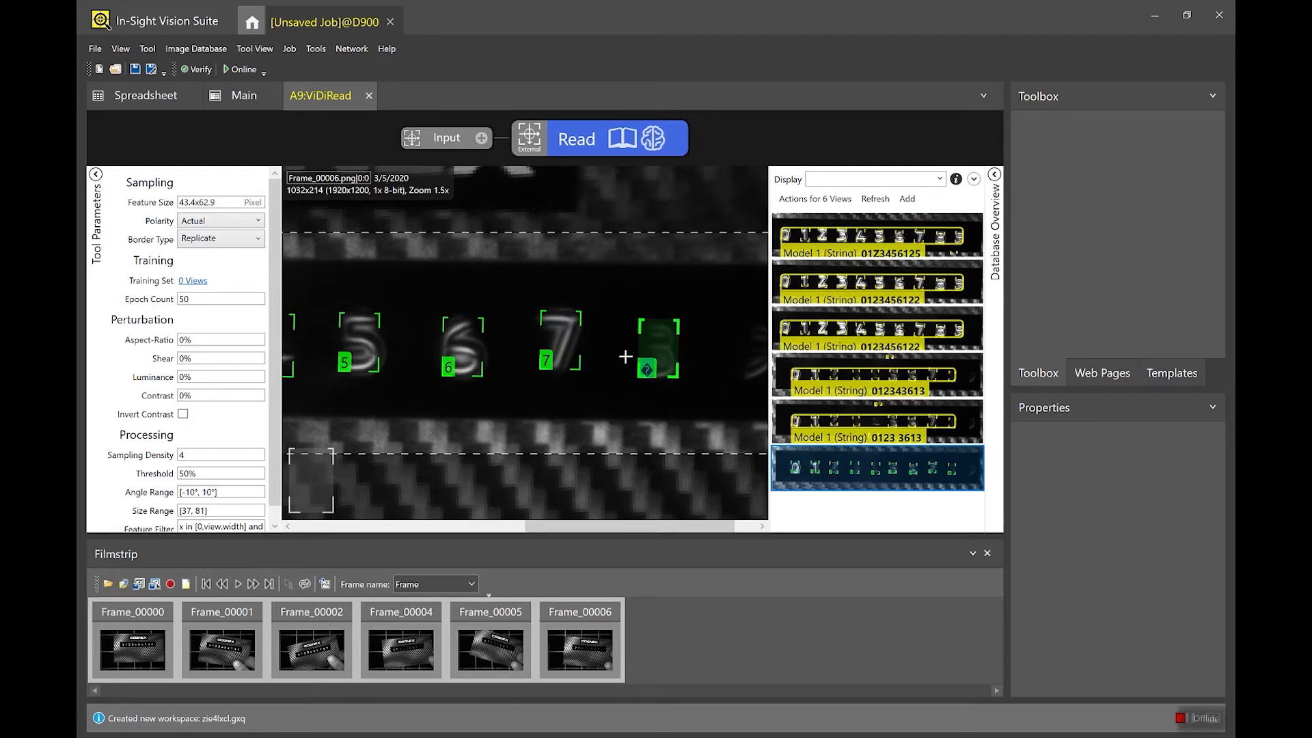
pyautogui.write('8')
pyautogui.moveTo(596, 533); pyautogui.dragTo(617, 532)
pyautogui.moveTo(688, 319); pyautogui.dragTo(727, 375)
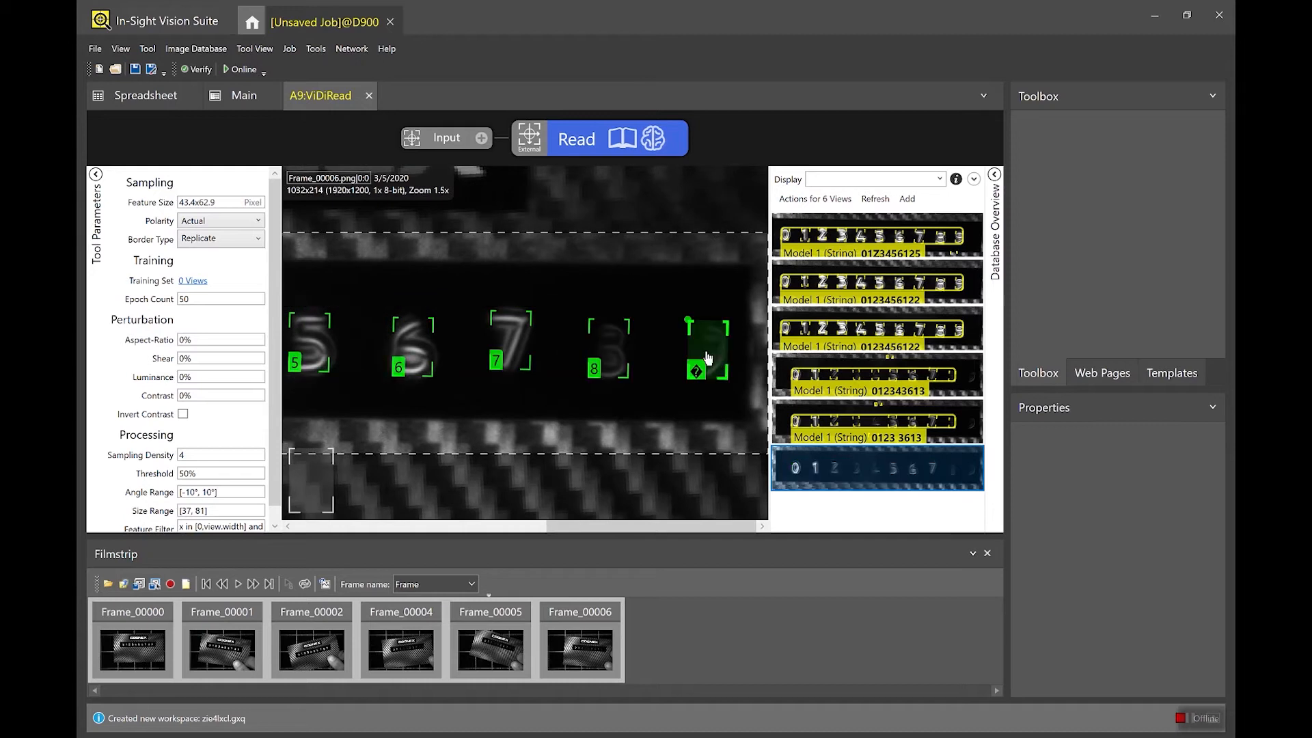
pyautogui.write('9')
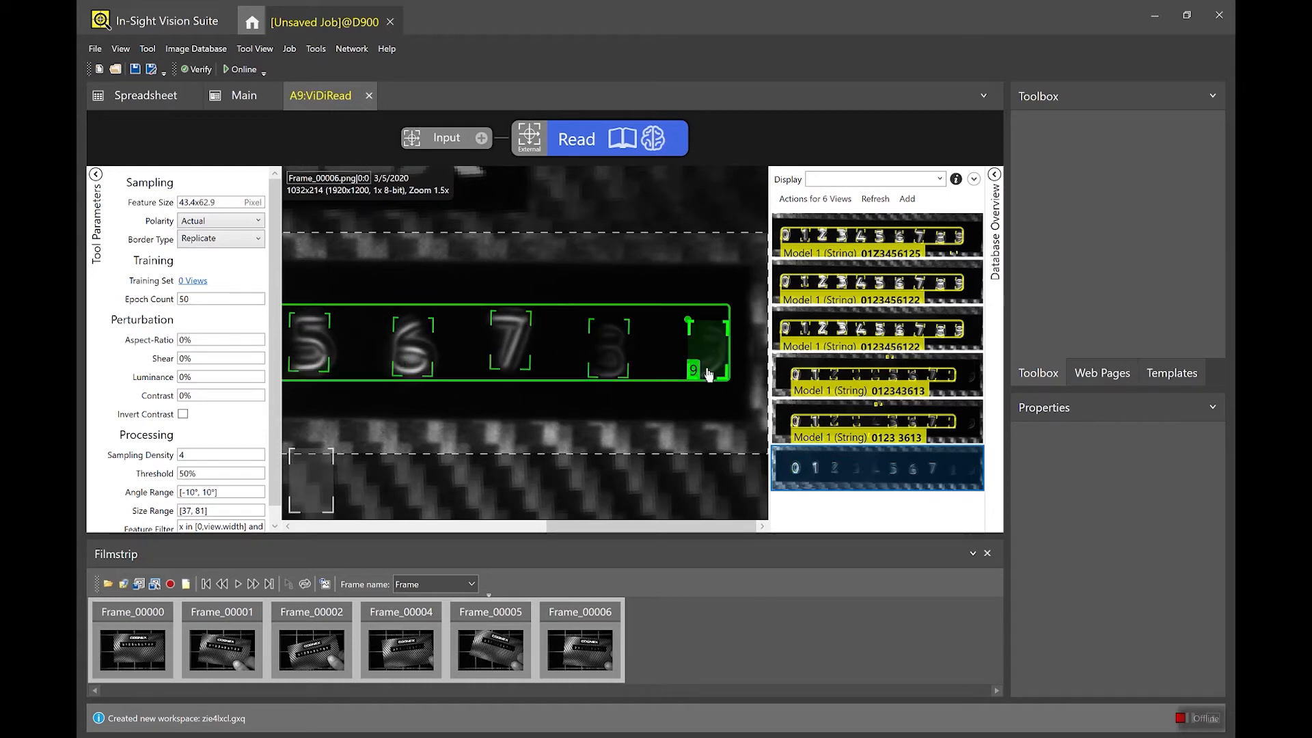
pyautogui.scroll(-3, 551, 366)
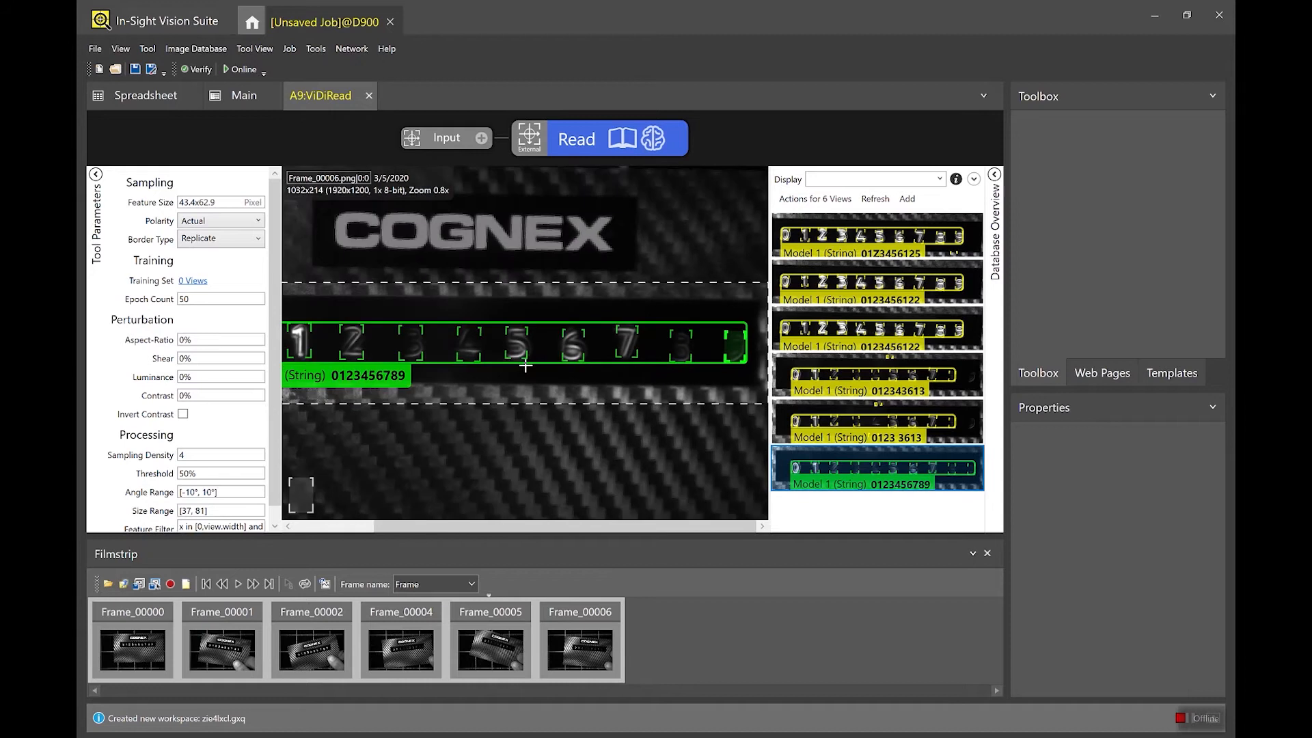
pyautogui.scroll(-1, 460, 358)
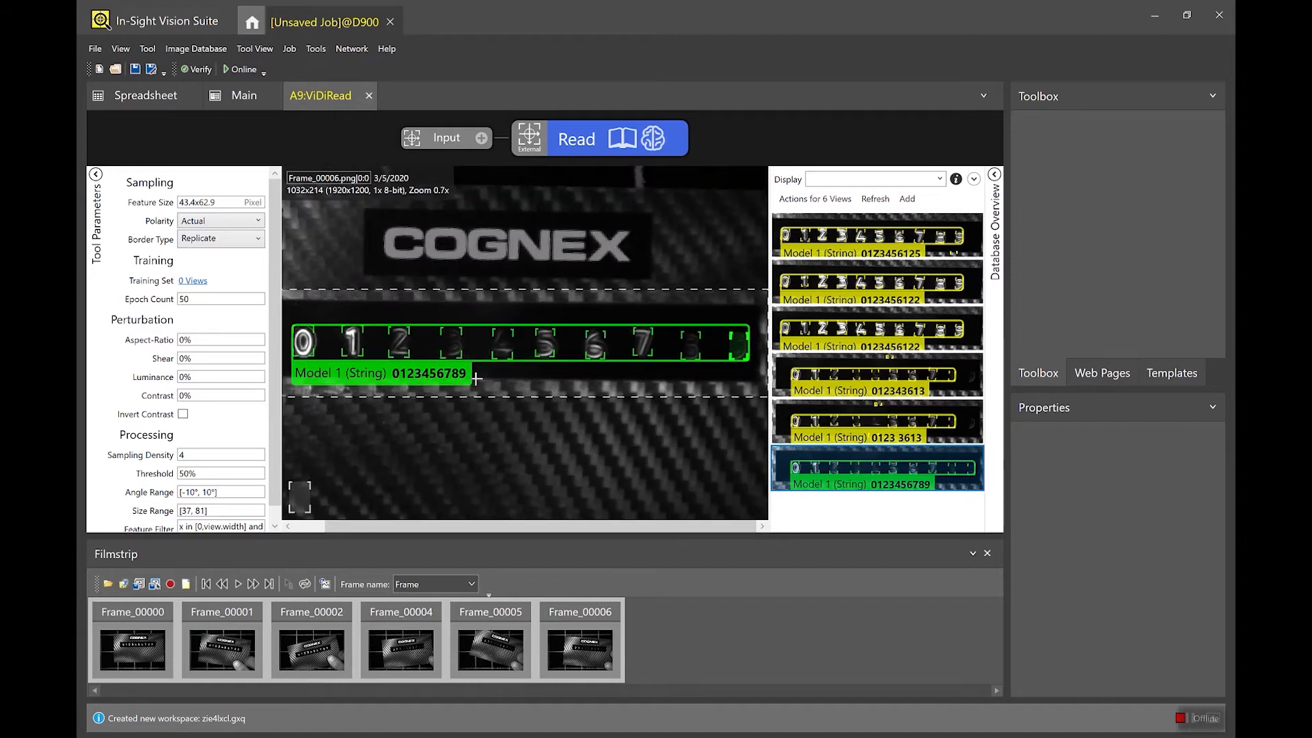
# - Check the string model match on Frame_00006, and accept the detected markings of the Frame_00001 view as labels
pyautogui.moveTo(337, 391)
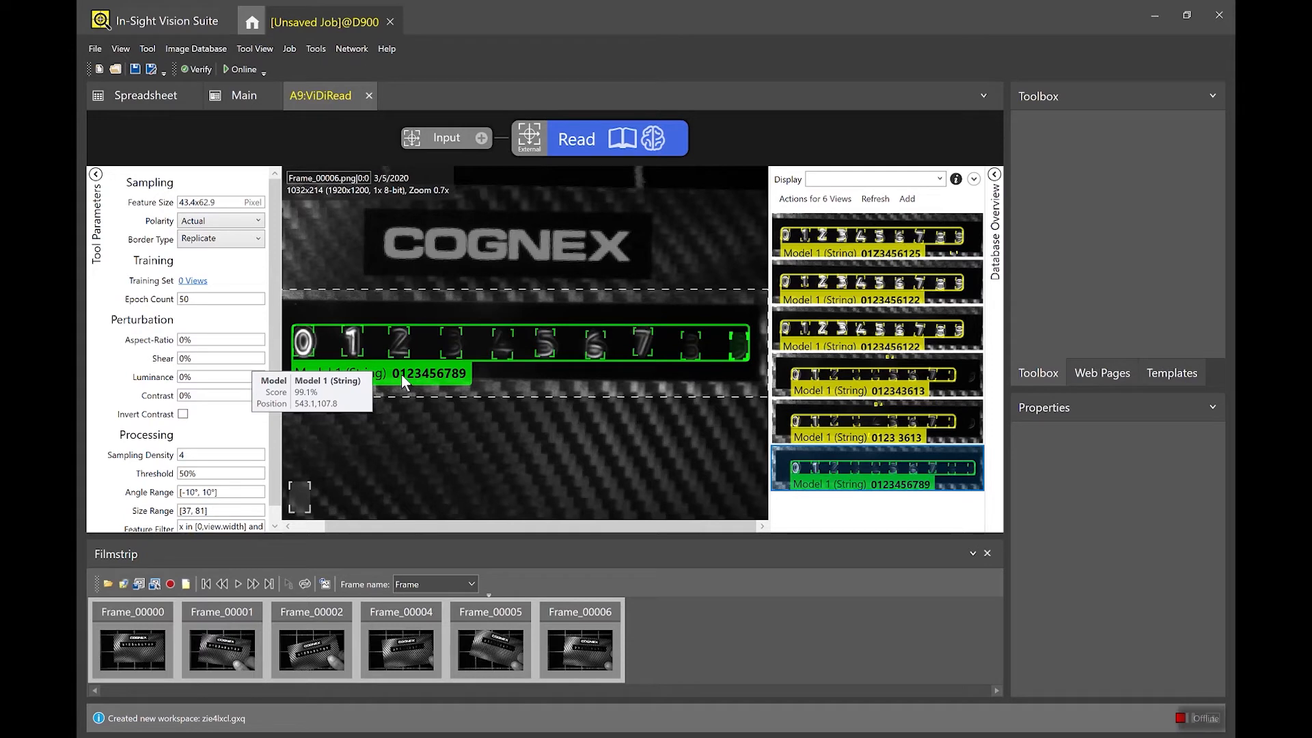
pyautogui.scroll(-1, 563, 390)
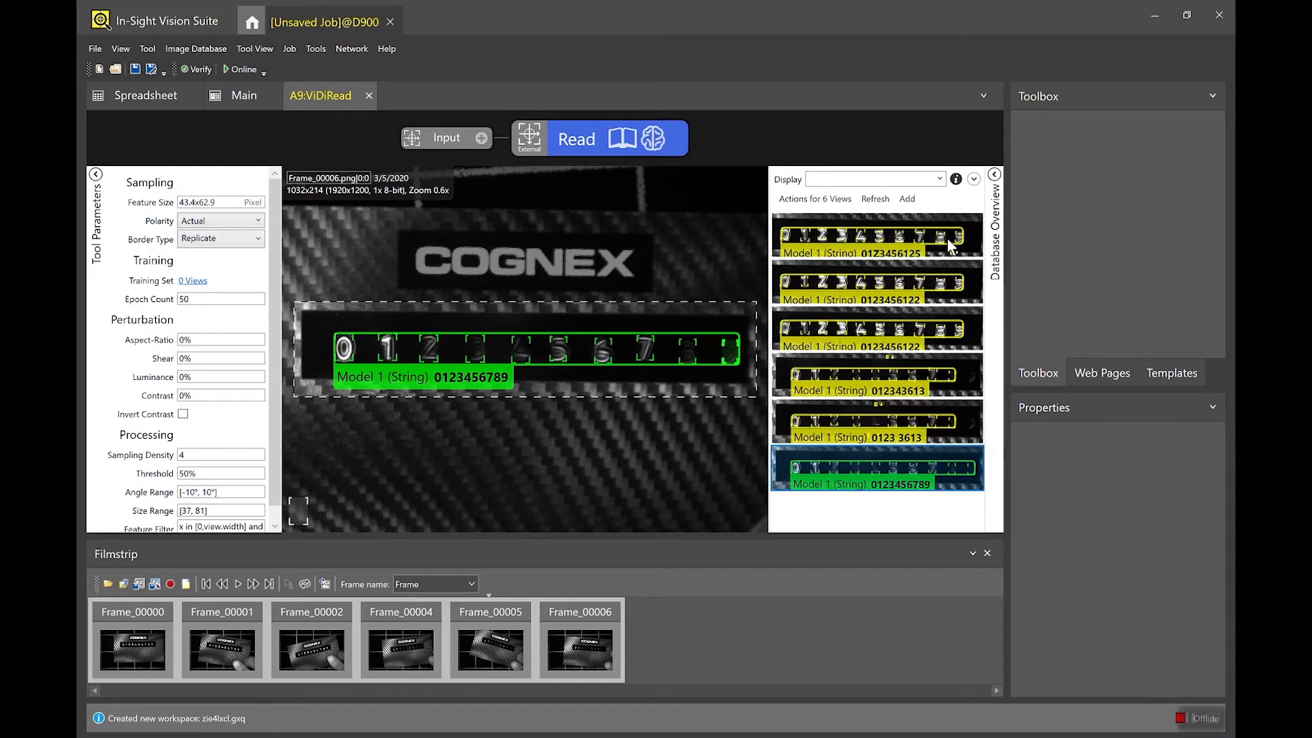
pyautogui.click(971, 292)
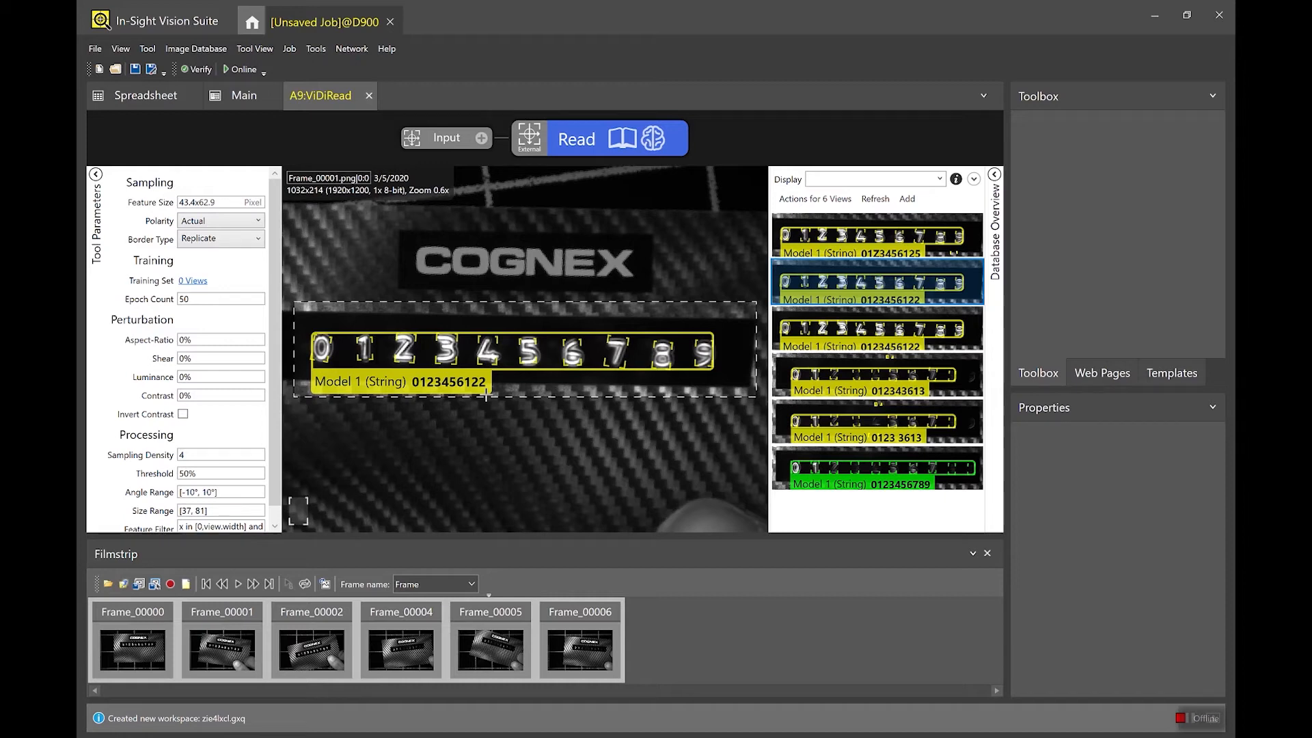
pyautogui.moveTo(414, 381)
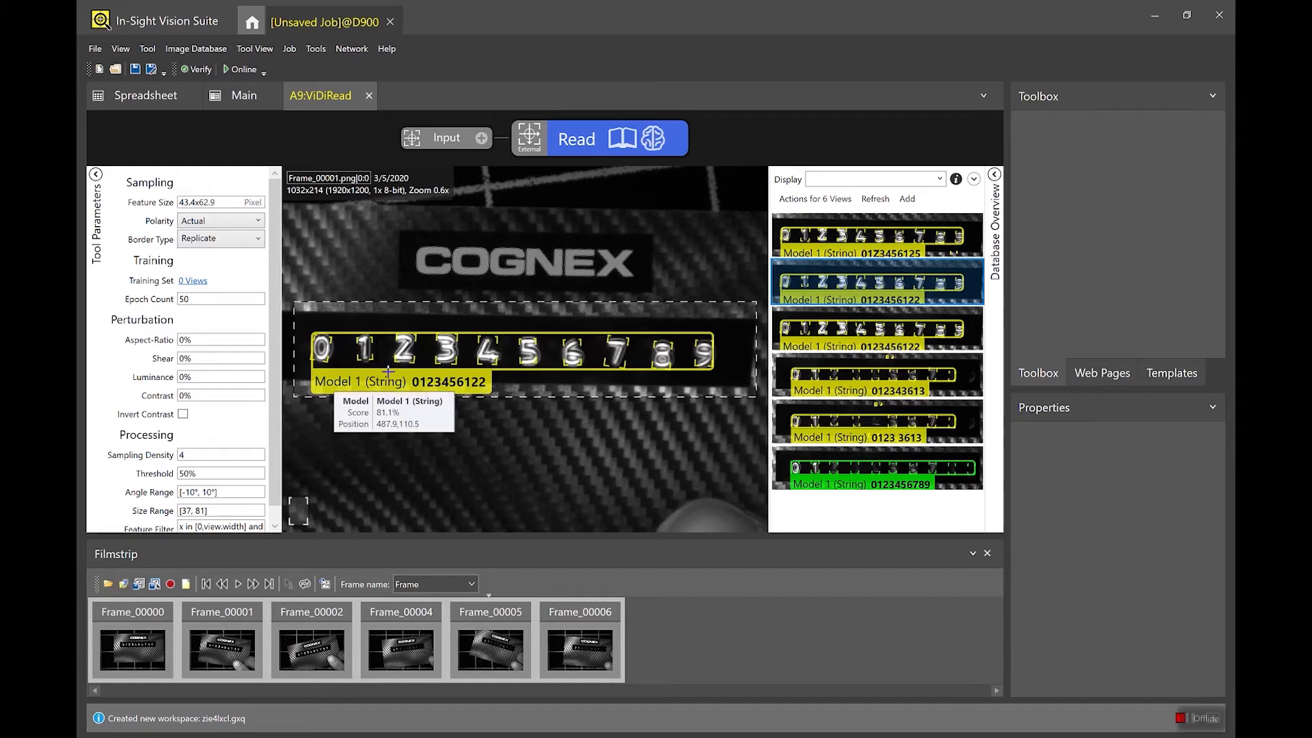
pyautogui.rightClick(555, 319)
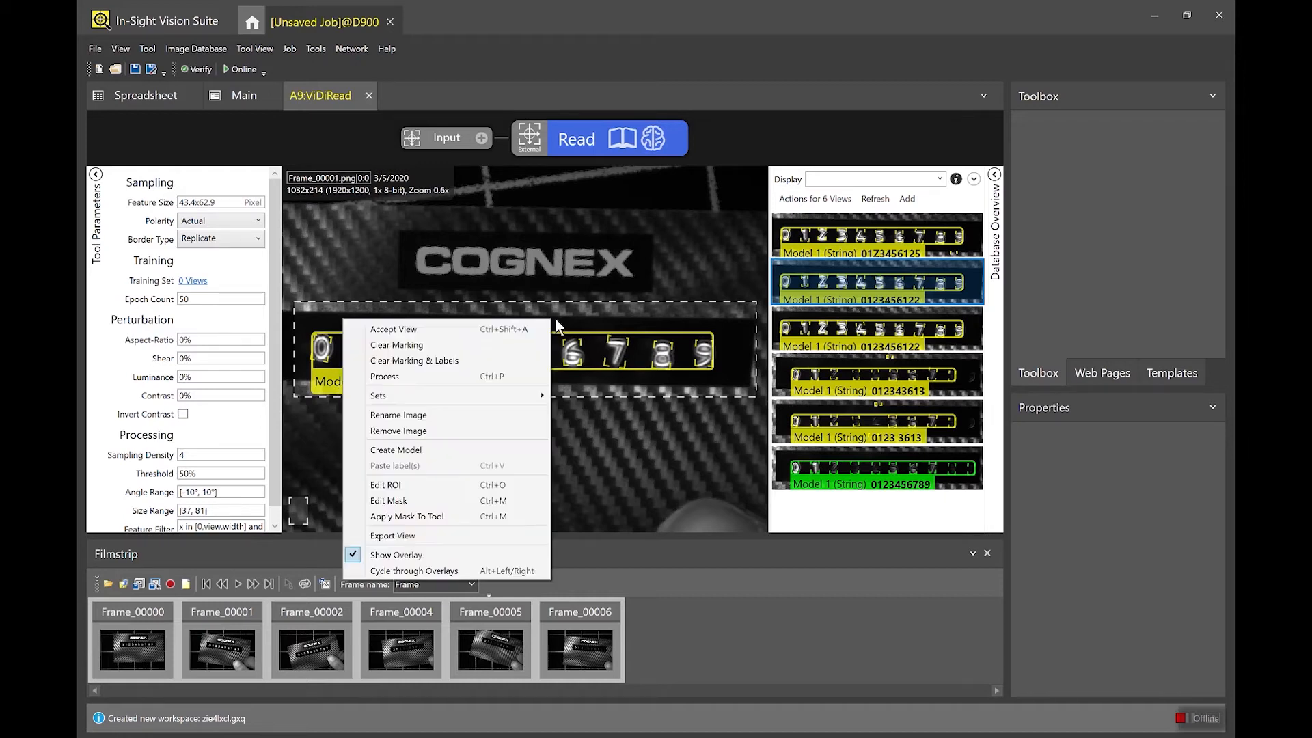
pyautogui.click(506, 328)
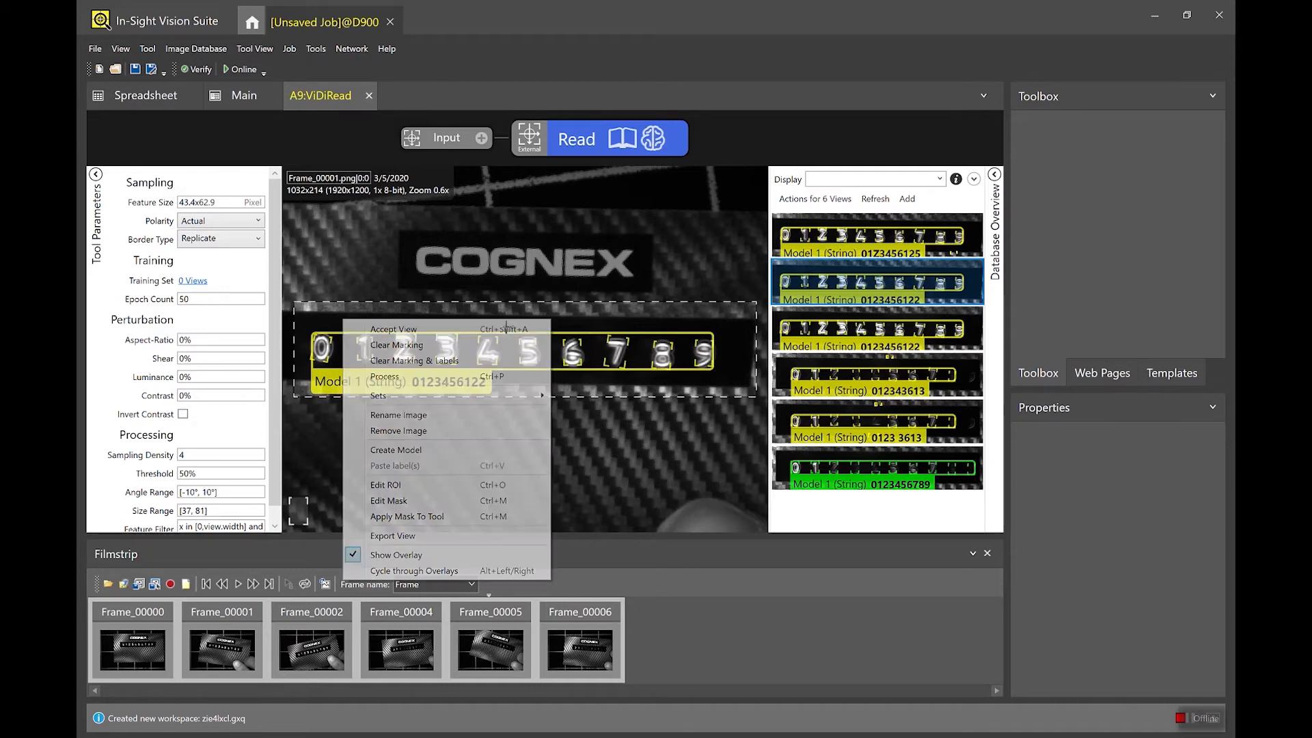
# - Adjust the feature boxes around the digits 0 and 2 in the Frame_00001 view to fit the characters more closely
pyautogui.moveTo(533, 362)
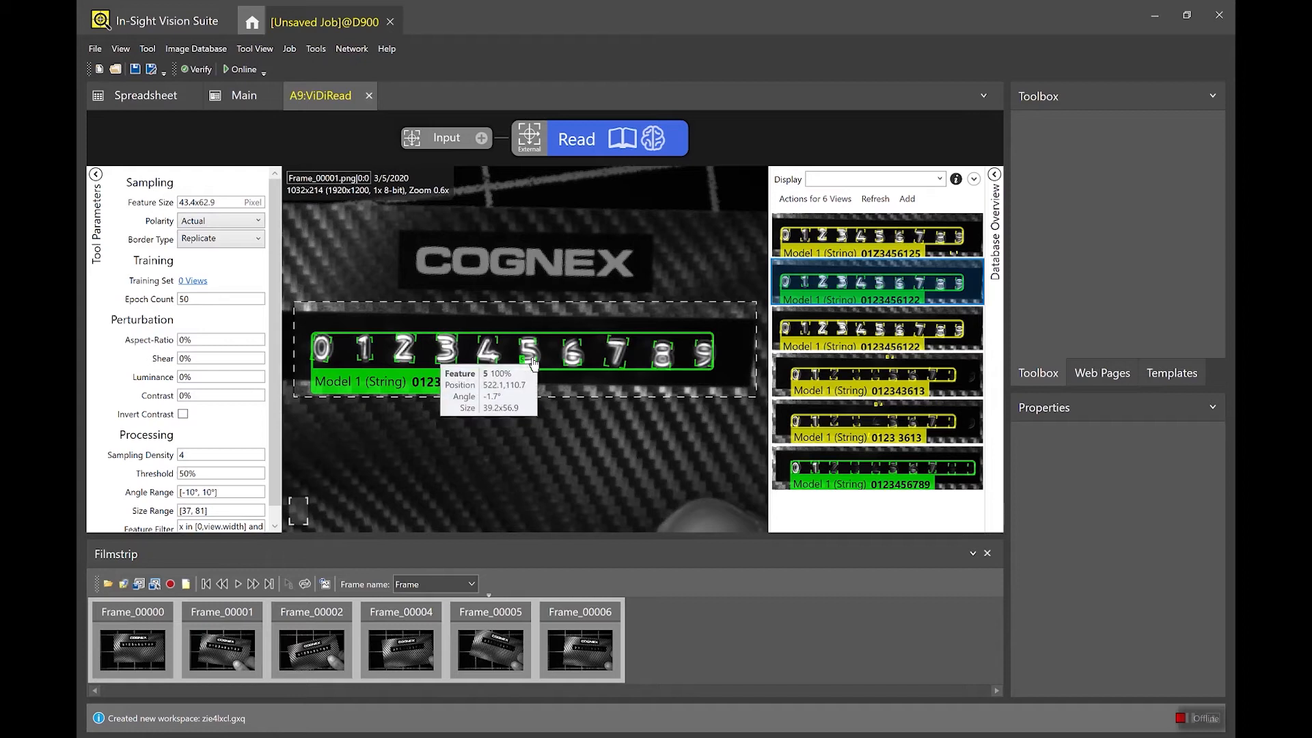
pyautogui.moveTo(654, 367)
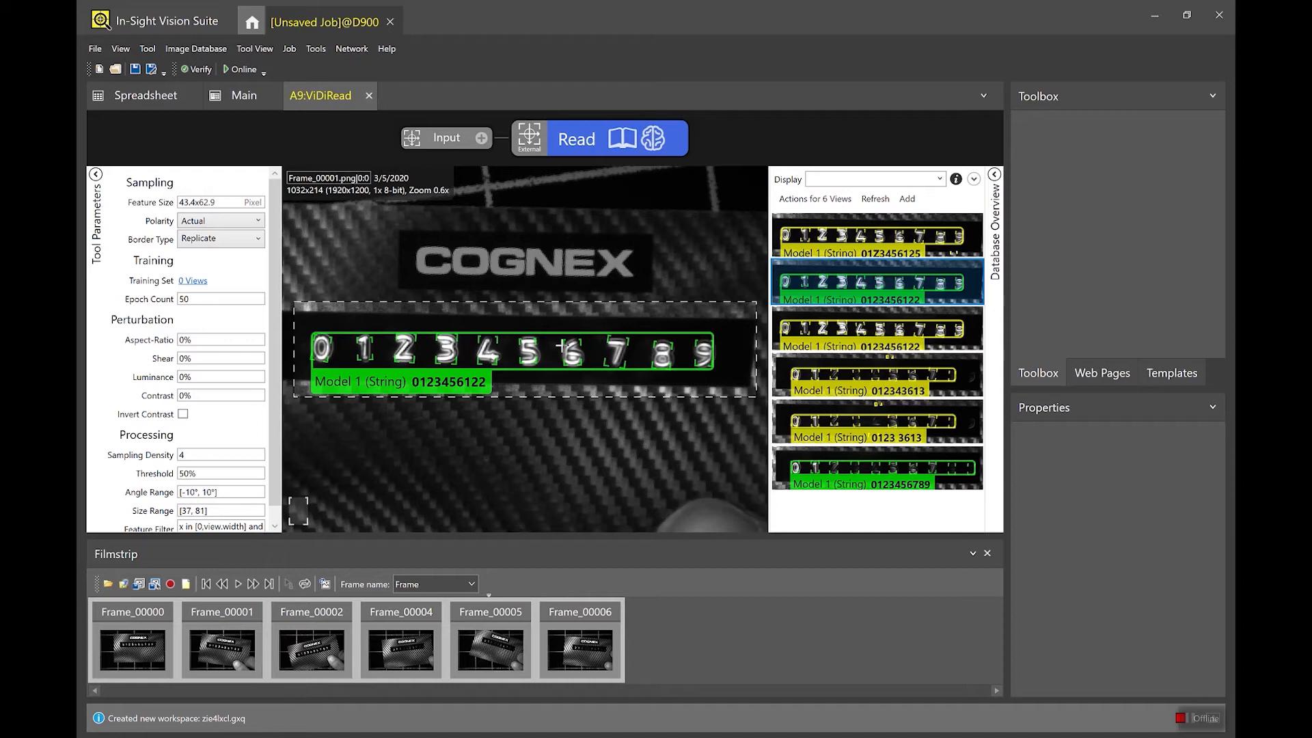
pyautogui.scroll(2, 403, 356)
pyautogui.moveTo(460, 522); pyautogui.dragTo(376, 509)
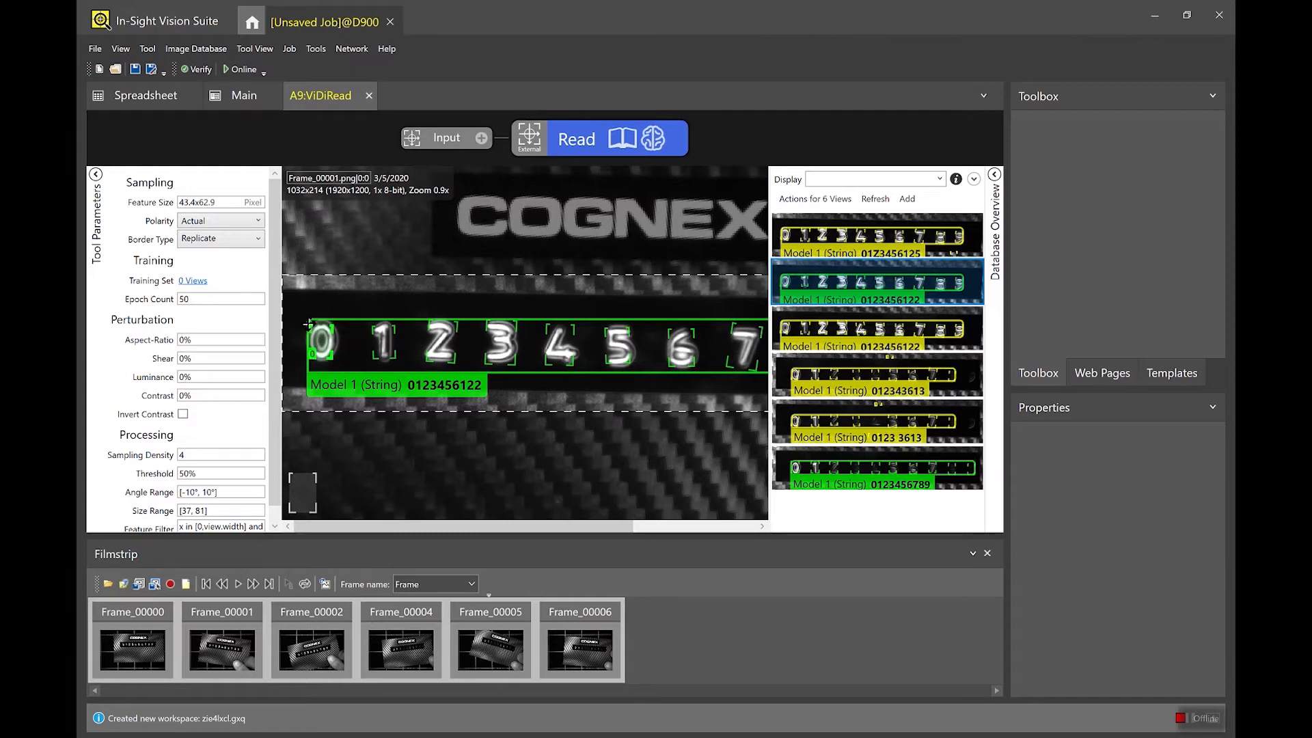
pyautogui.moveTo(309, 325); pyautogui.dragTo(310, 325)
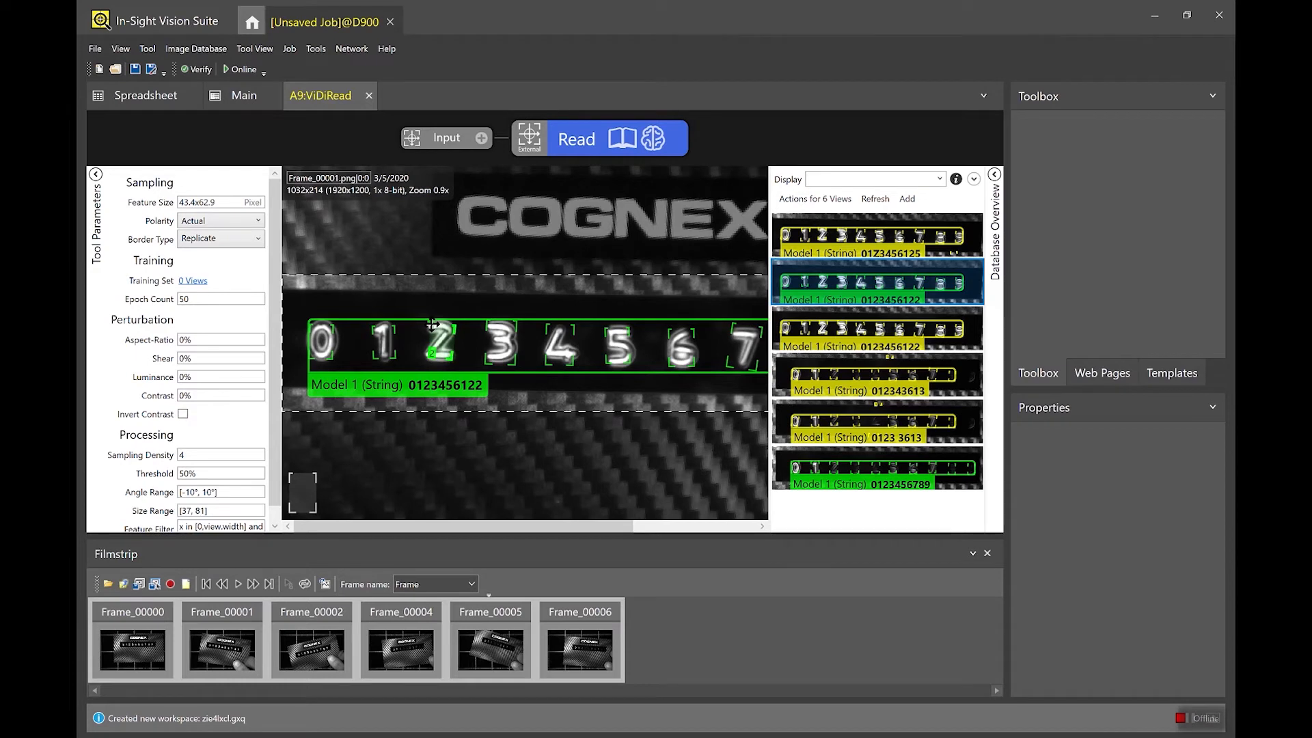
pyautogui.moveTo(432, 324); pyautogui.dragTo(433, 323)
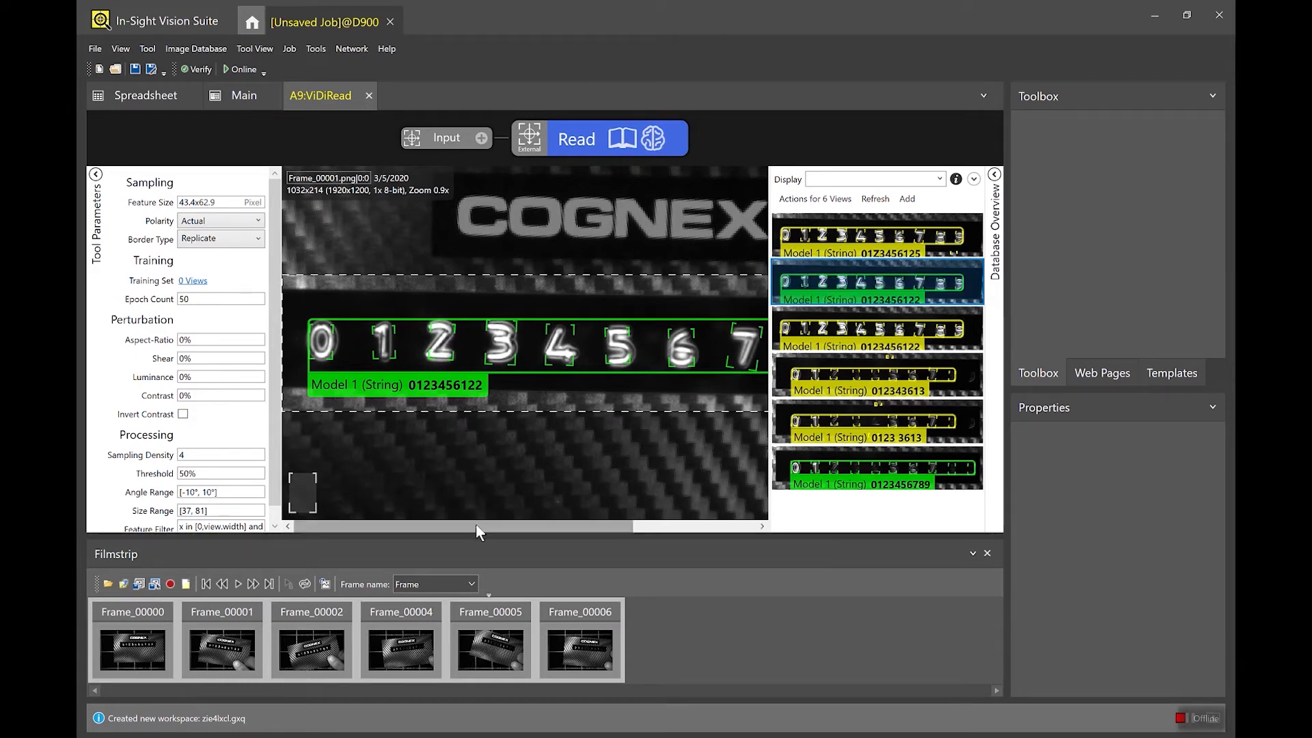
# - Refit the feature box around the digit 7 in Frame_00001 and correct its label to 7
pyautogui.moveTo(477, 532); pyautogui.dragTo(496, 529)
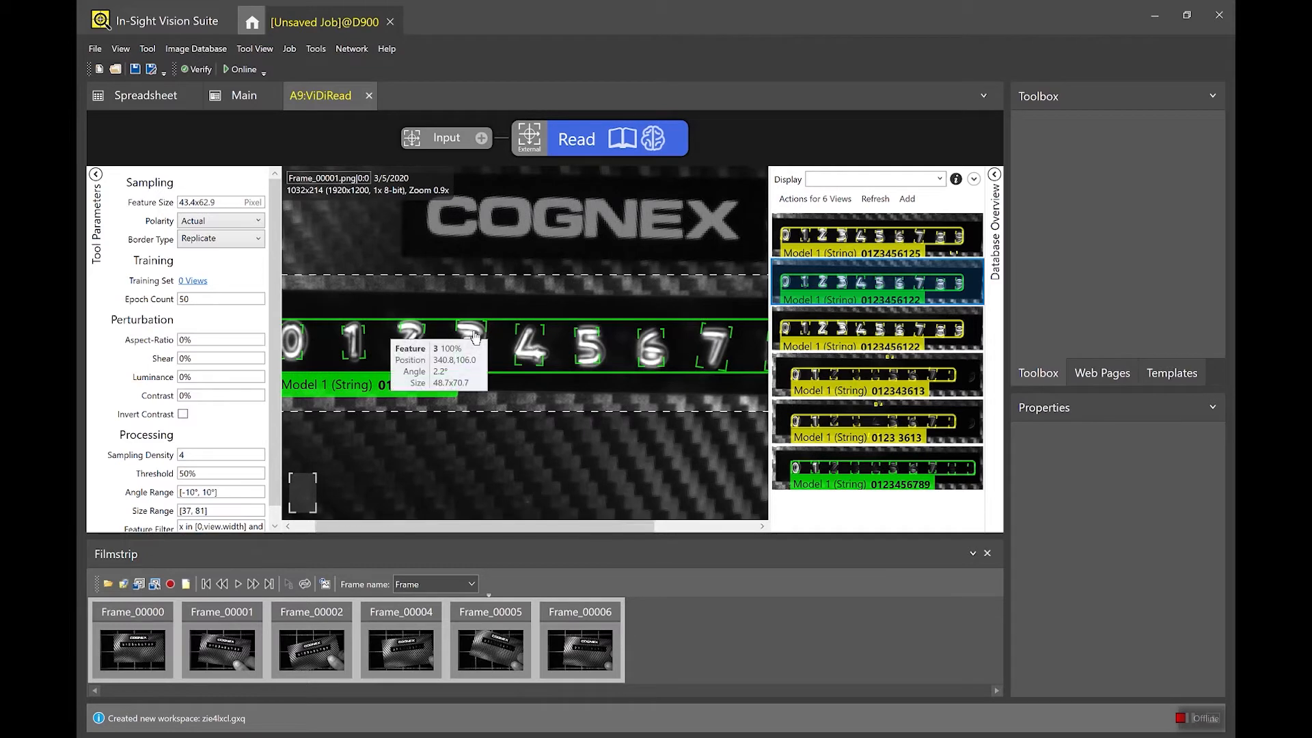
pyautogui.moveTo(596, 525); pyautogui.dragTo(625, 529)
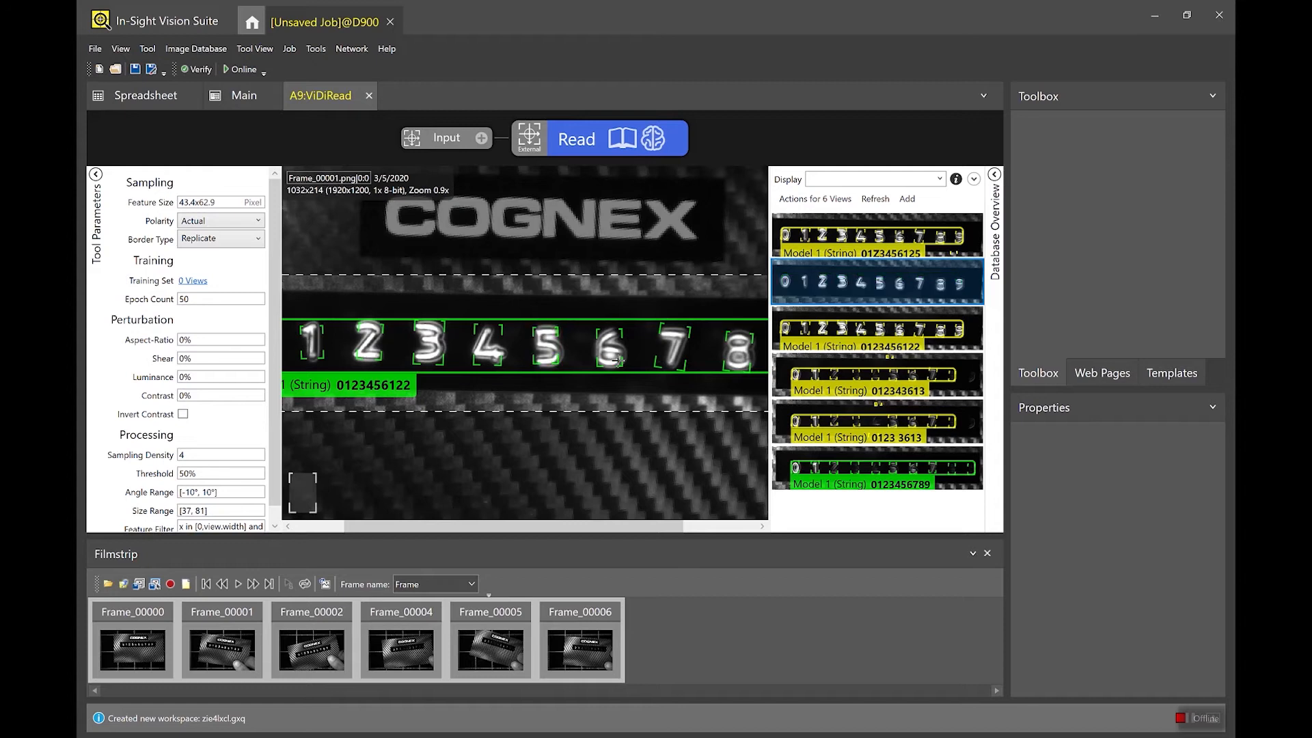
pyautogui.moveTo(610, 530); pyautogui.dragTo(637, 523)
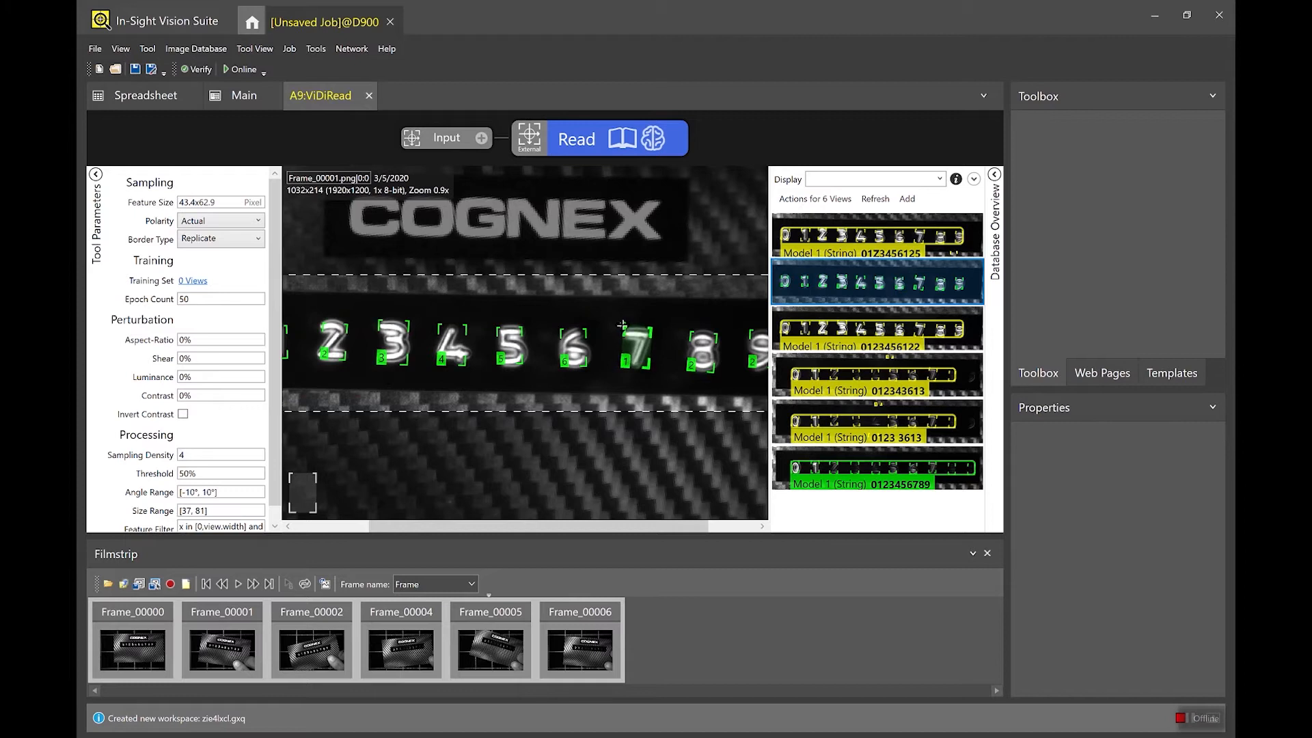
pyautogui.moveTo(623, 328); pyautogui.dragTo(620, 326)
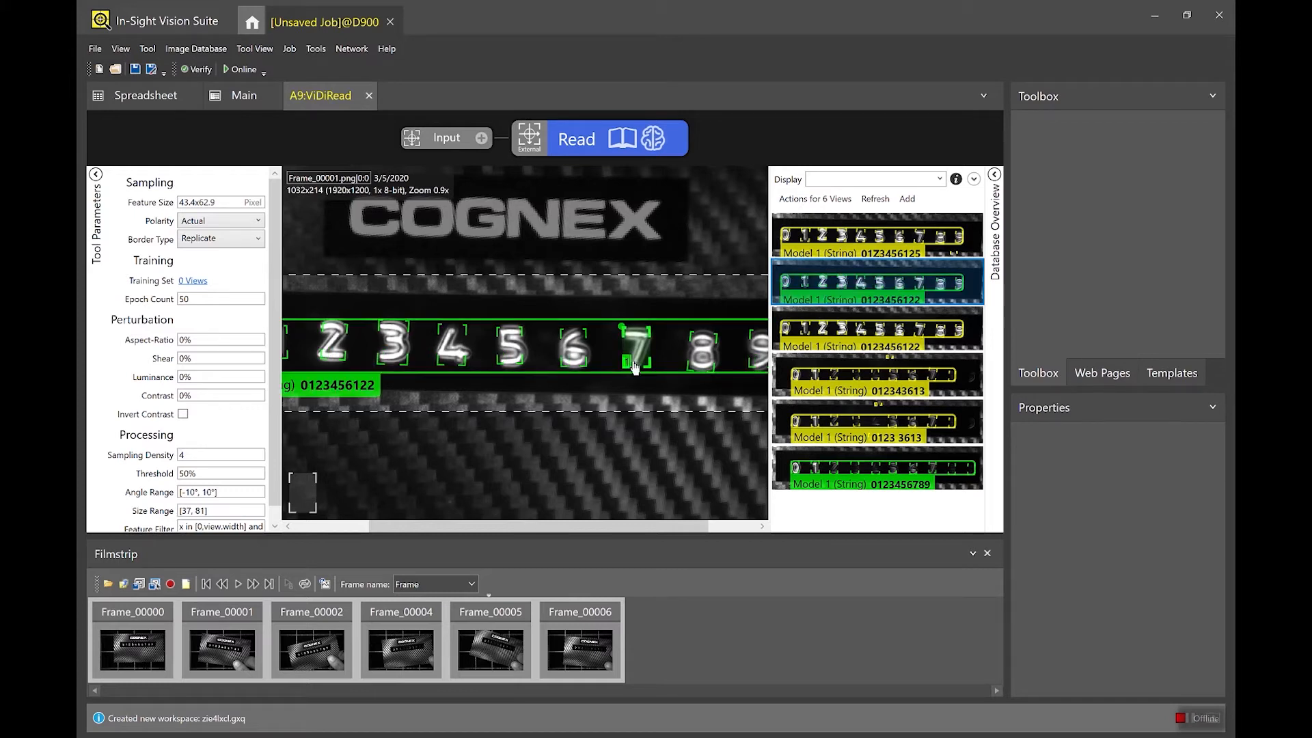
pyautogui.press('7')
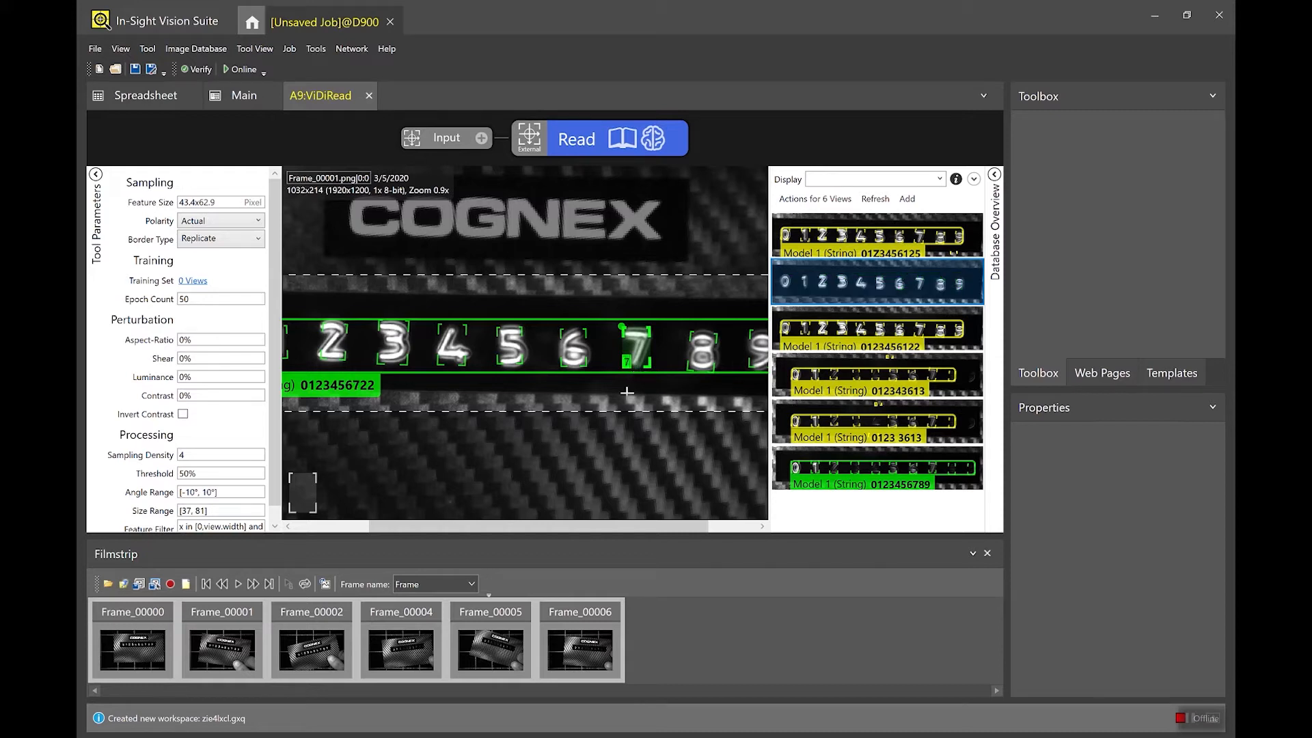
# - Correct the labels of the last two digits in Frame_00001 to 8 and 9
pyautogui.moveTo(630, 526); pyautogui.dragTo(687, 534)
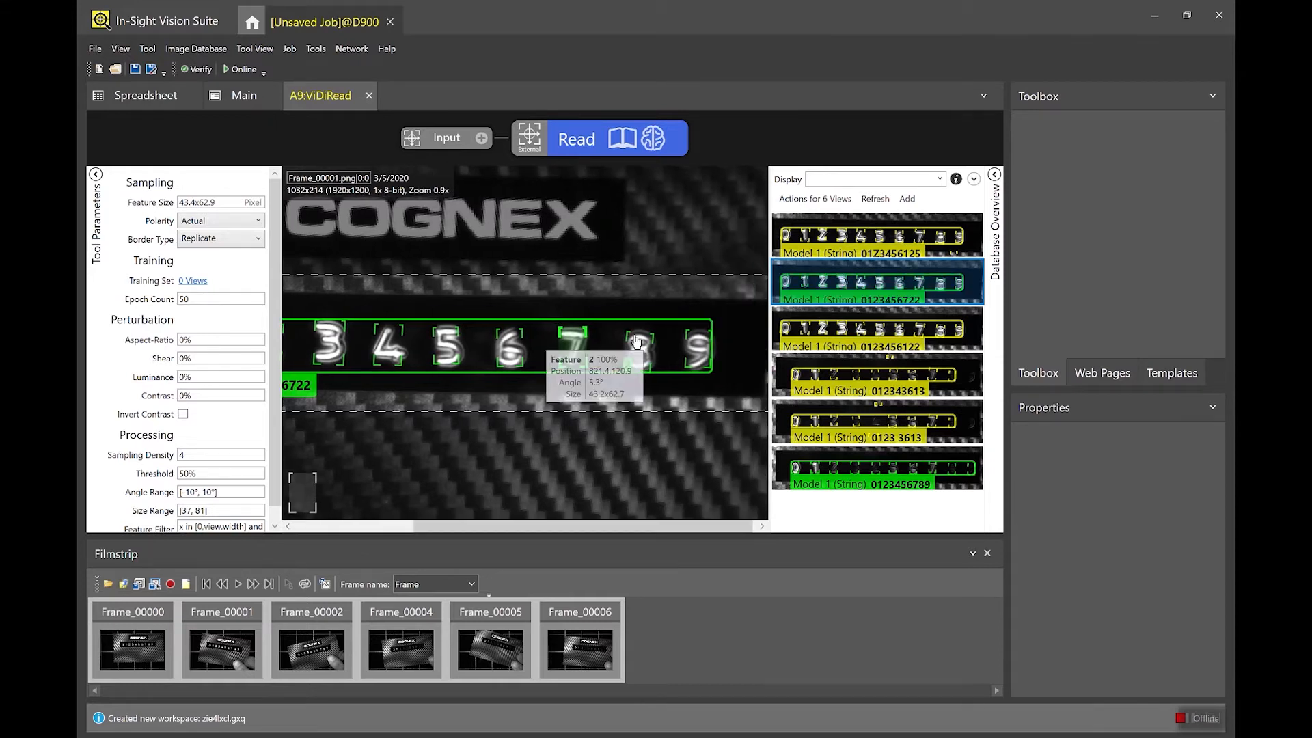
pyautogui.click(641, 349)
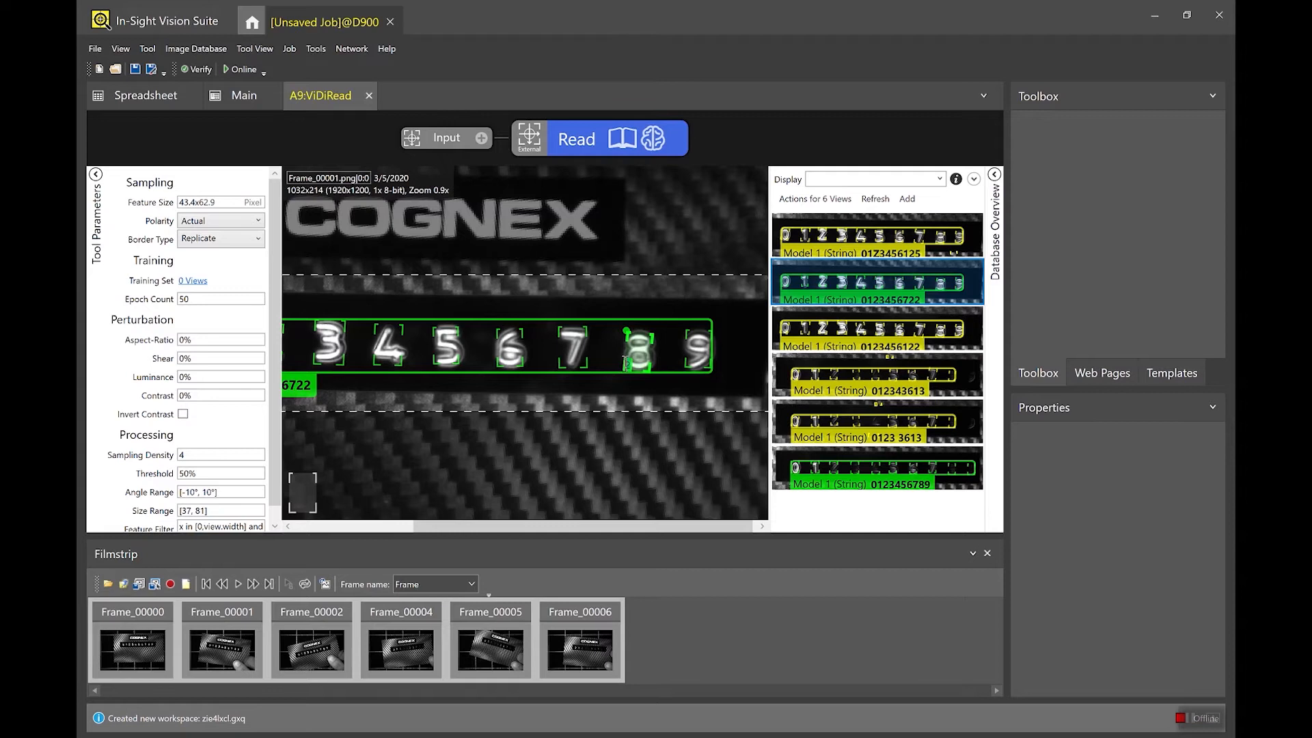
pyautogui.press('8')
pyautogui.click(690, 362)
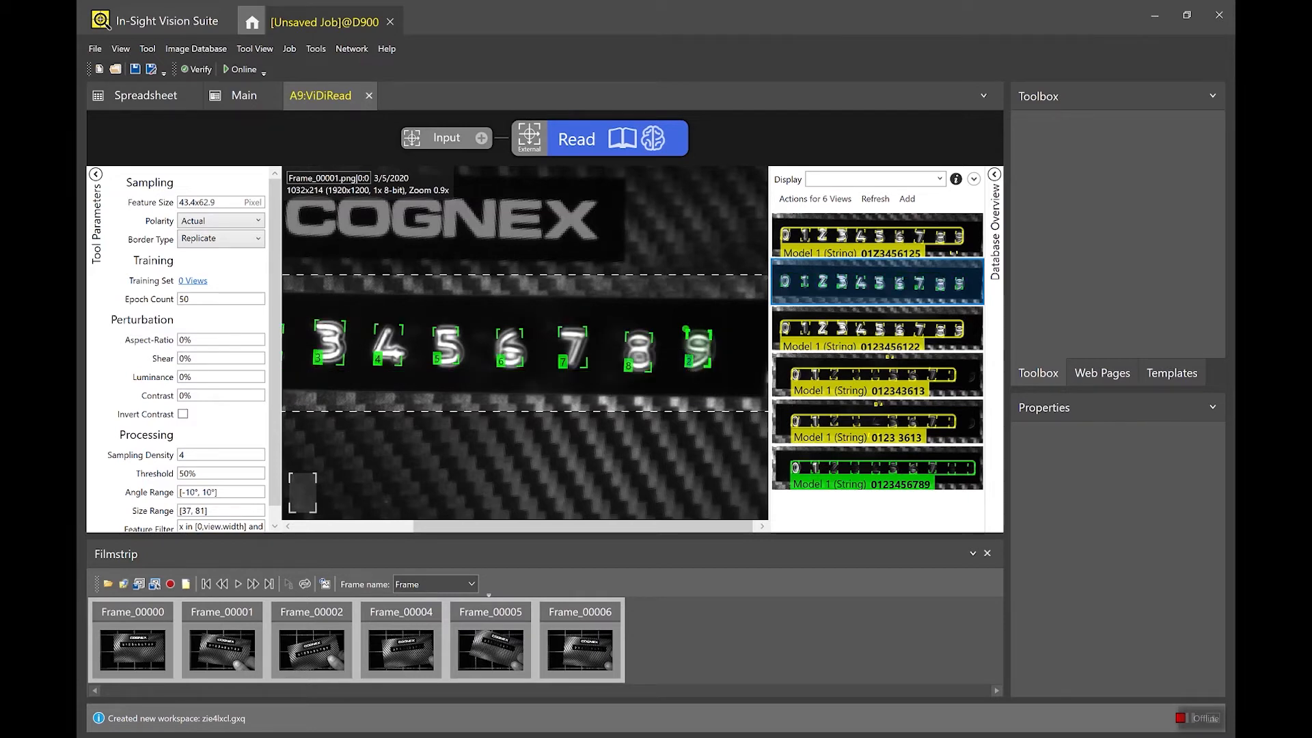
pyautogui.press('9')
pyautogui.moveTo(617, 527); pyautogui.dragTo(552, 525)
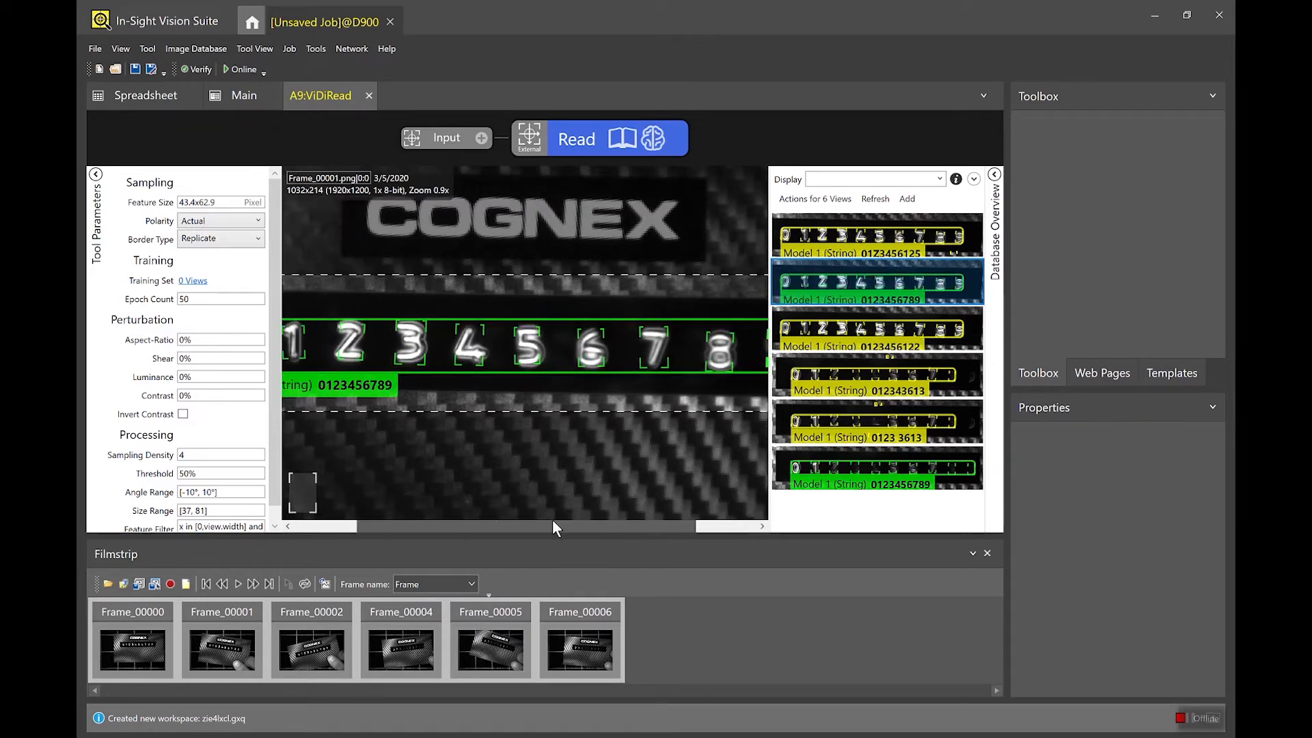
pyautogui.scroll(-2, 520, 424)
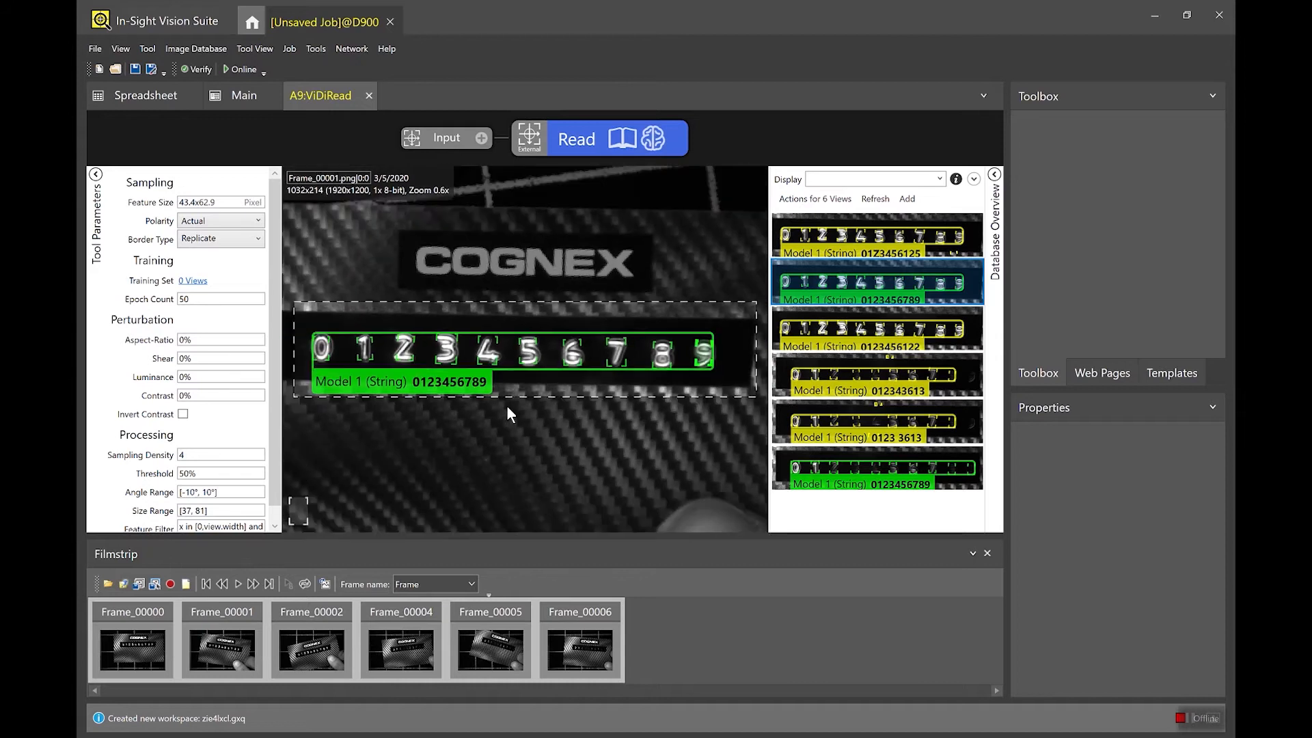
pyautogui.scroll(-1, 648, 379)
# - Set the training set to a random 50% selection from all views
pyautogui.moveTo(668, 362)
pyautogui.moveTo(919, 402)
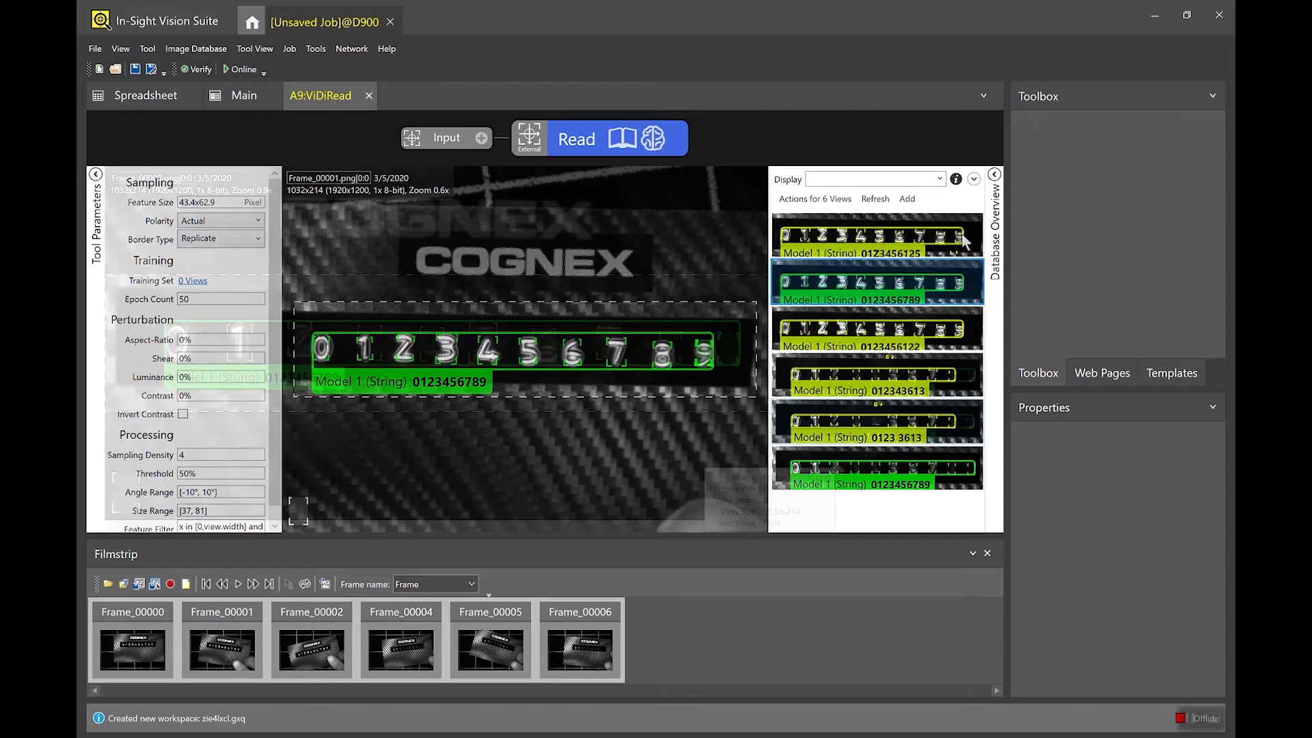
pyautogui.click(866, 430)
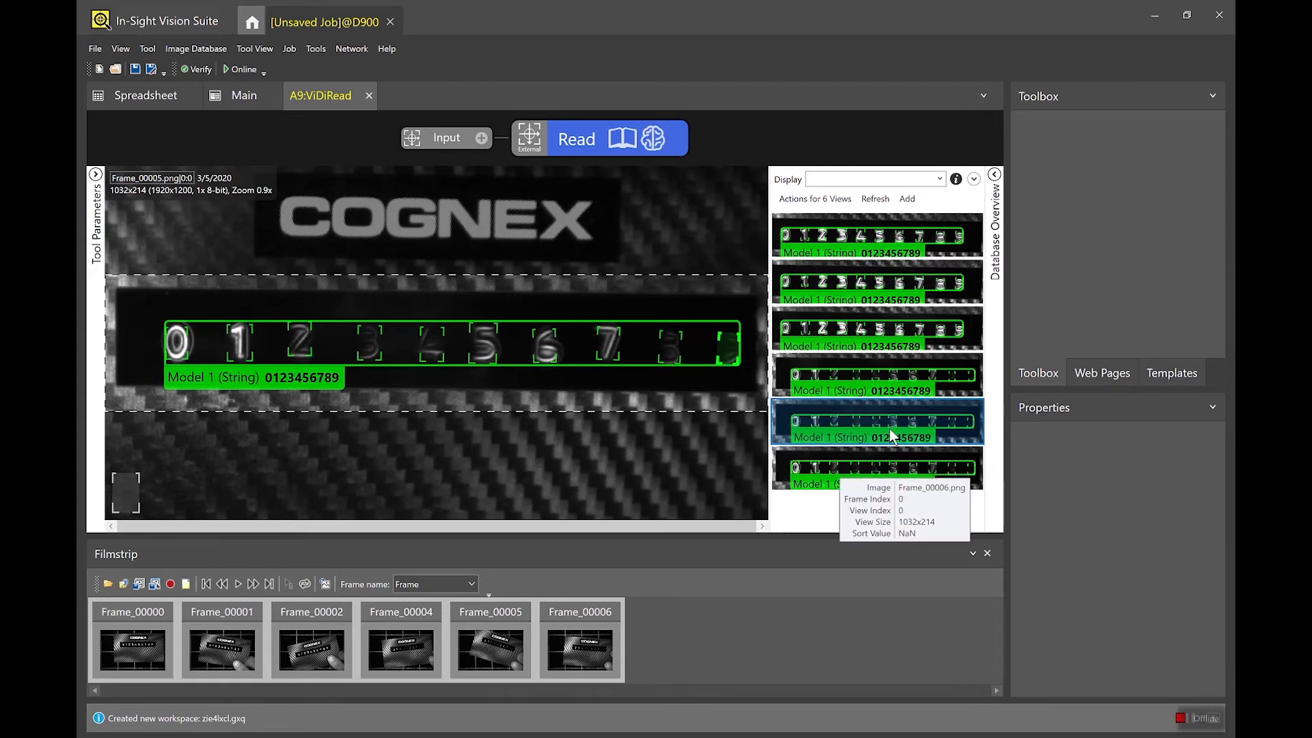
pyautogui.click(95, 175)
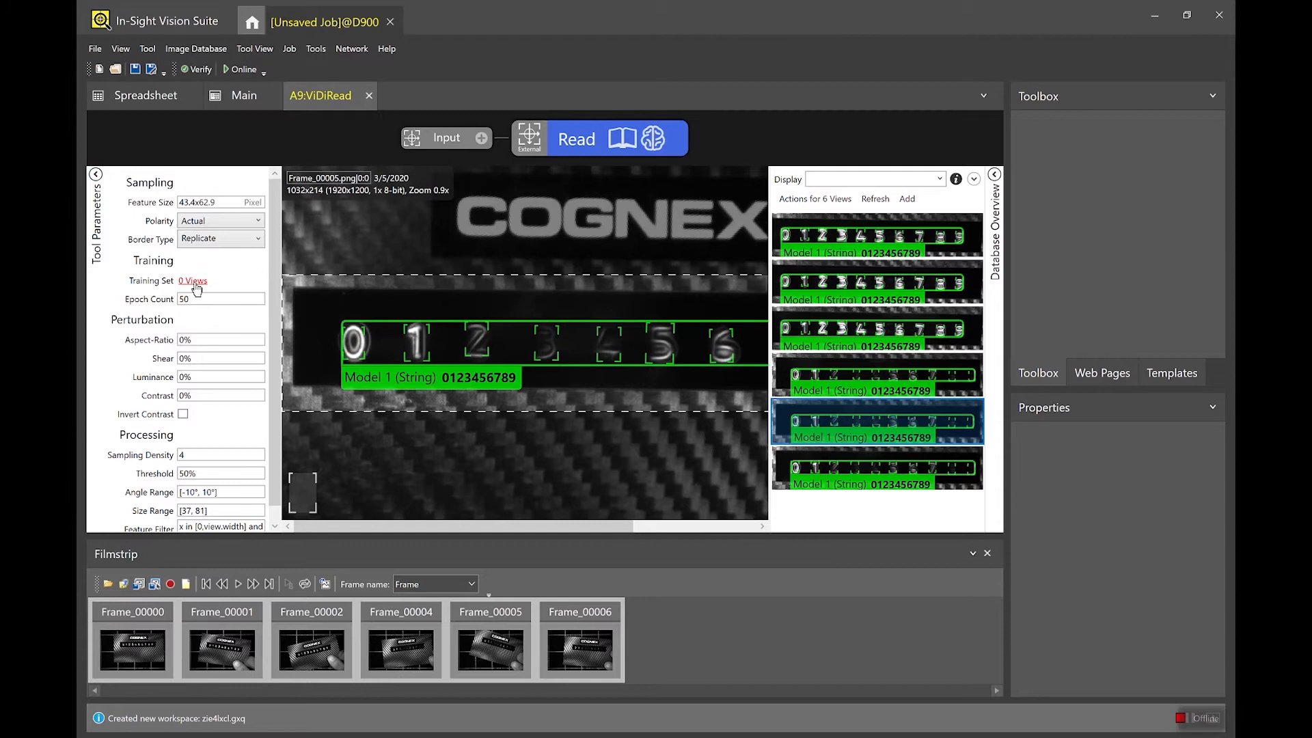
pyautogui.click(196, 288)
pyautogui.moveTo(1074, 420); pyautogui.dragTo(494, 267)
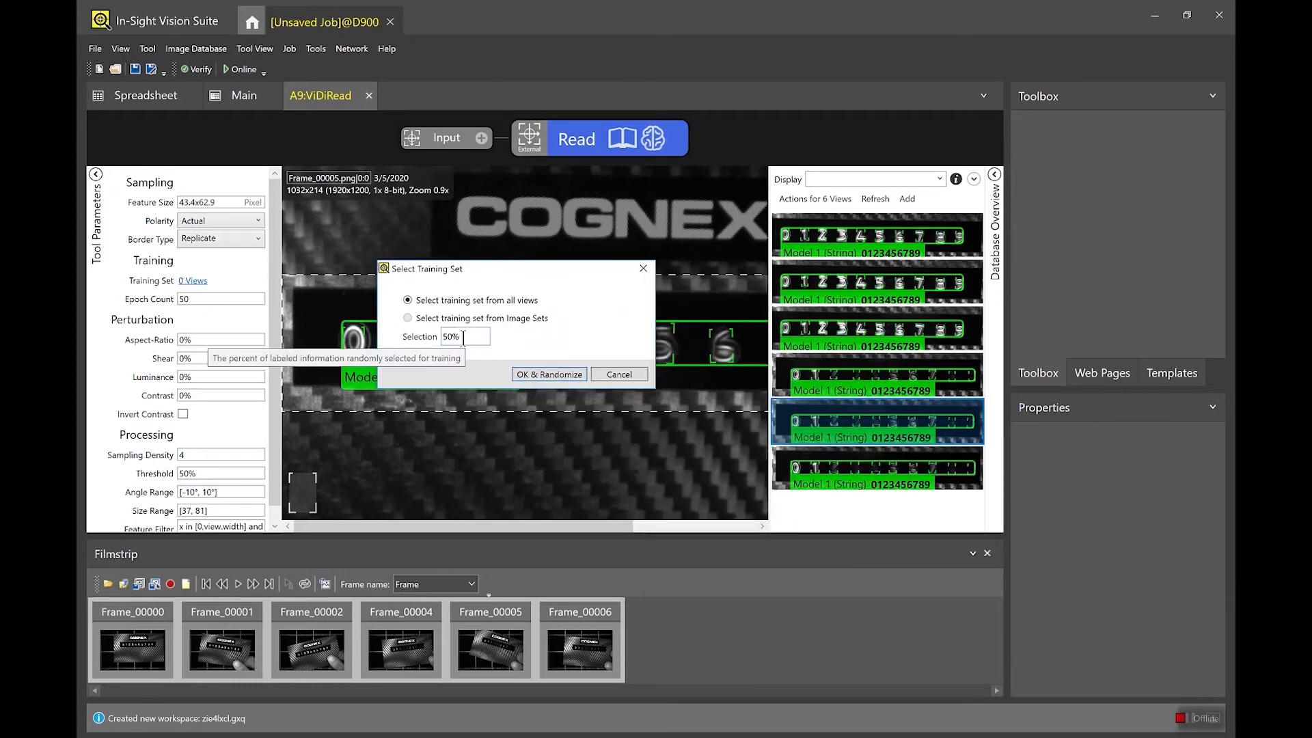
pyautogui.click(533, 374)
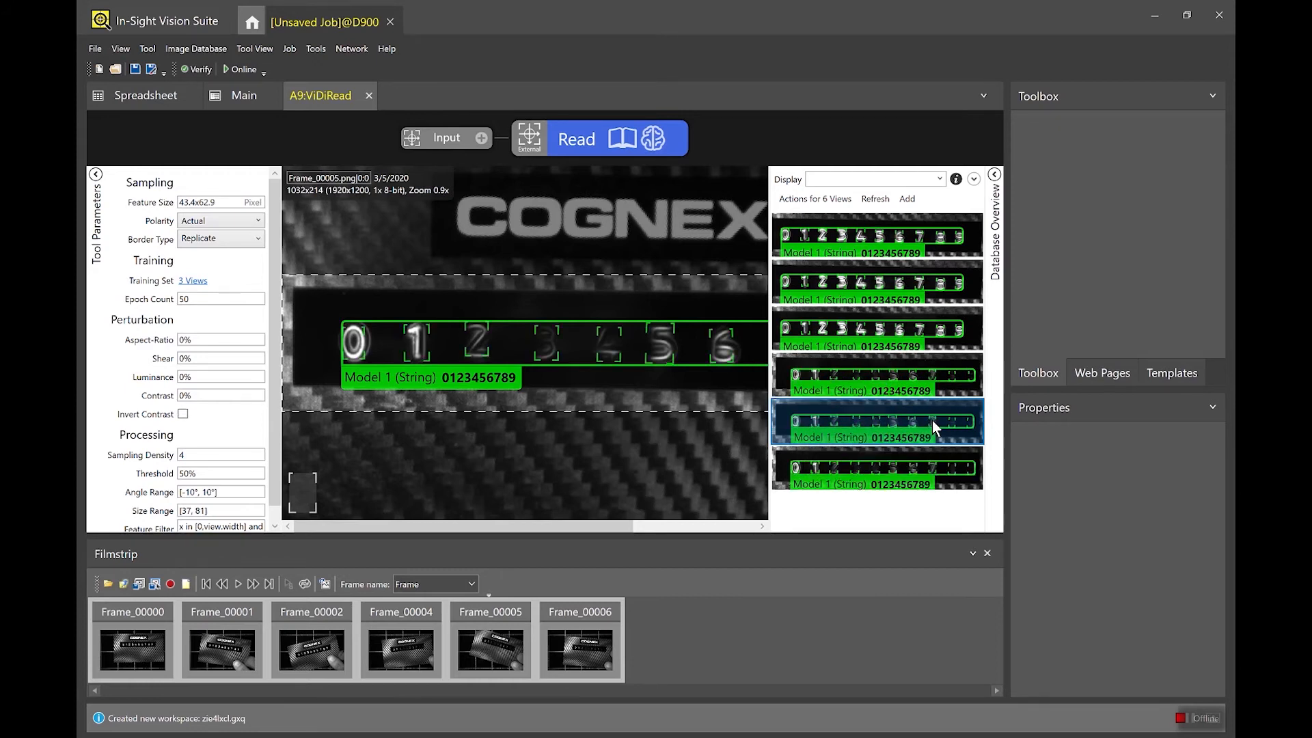
# - Go through the other database views from Frame_00004 to Frame_00000 and Frame_00006 to check which are marked for training
pyautogui.click(943, 385)
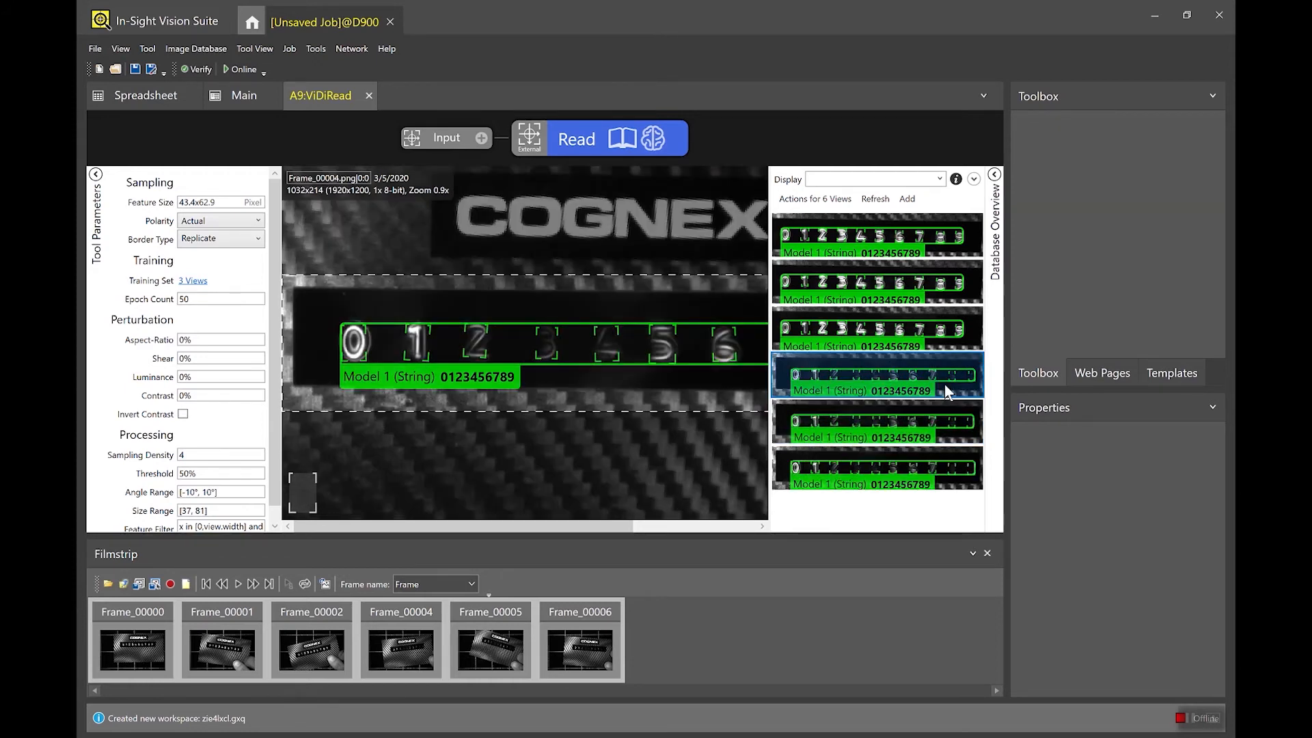
pyautogui.click(934, 326)
pyautogui.click(930, 301)
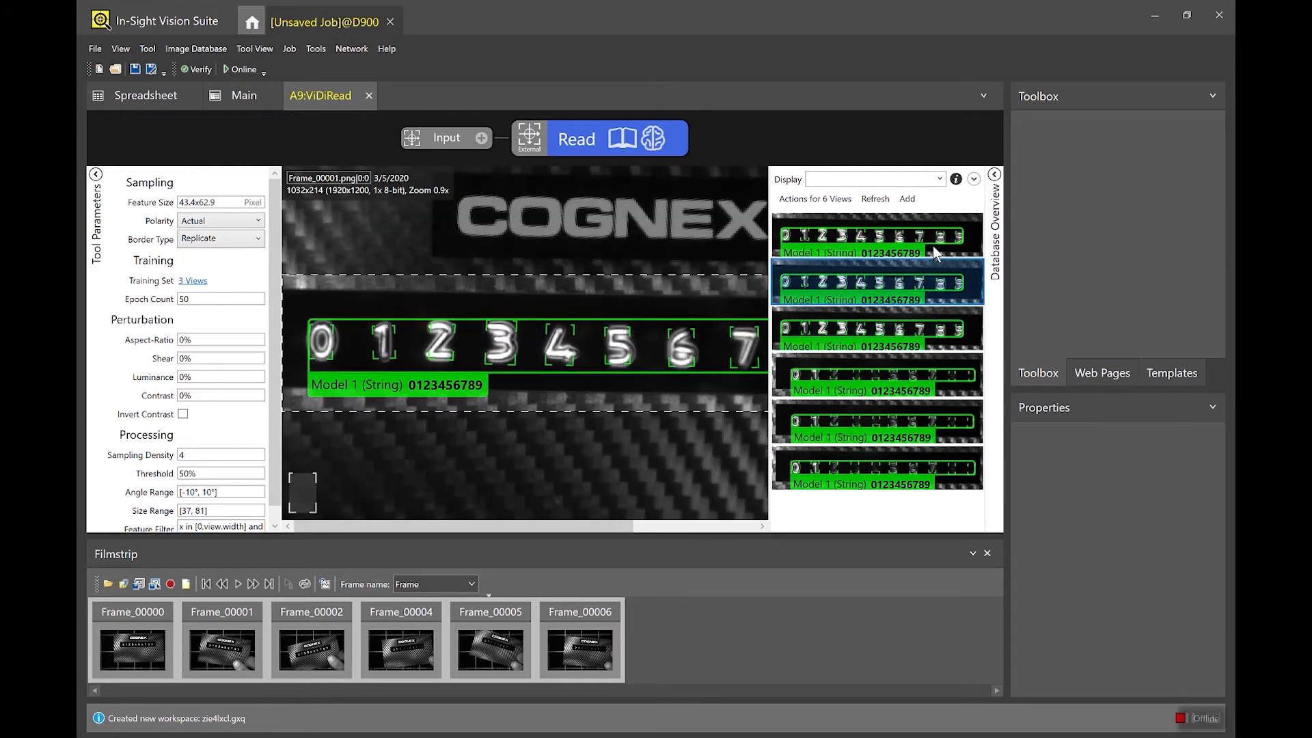
pyautogui.click(933, 246)
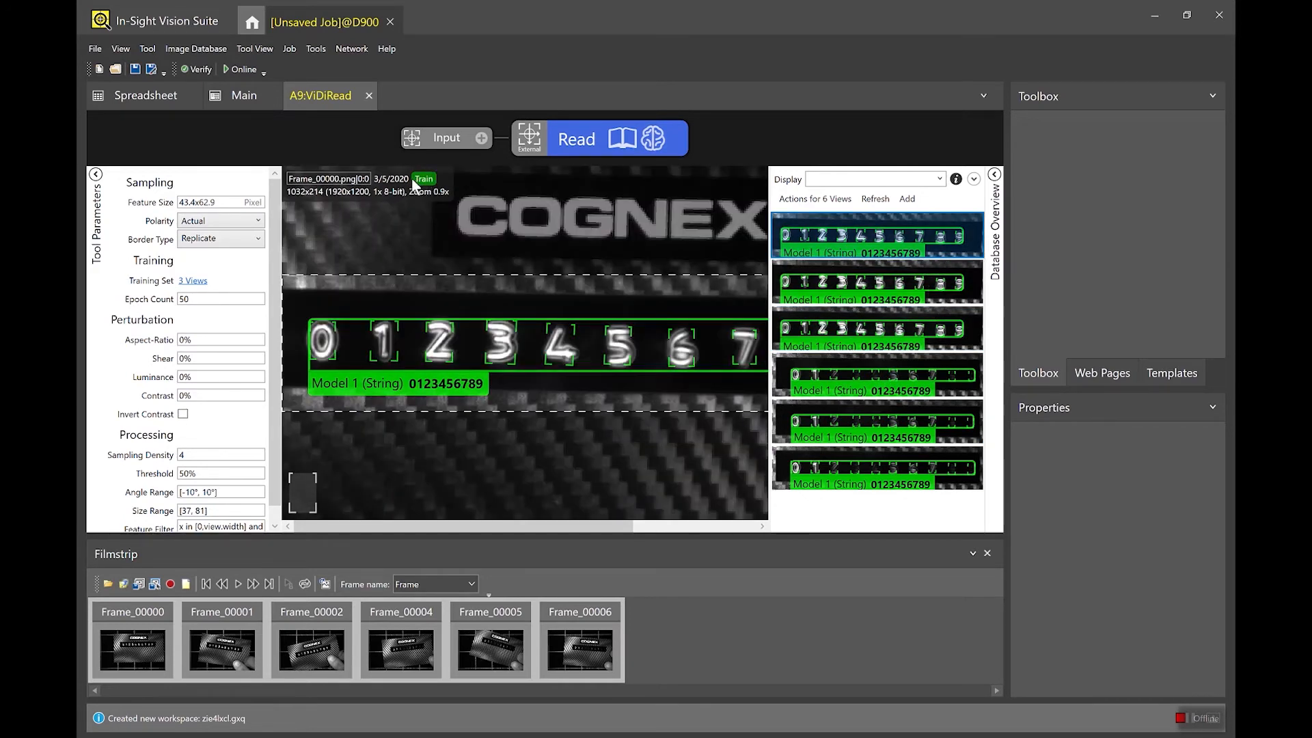
pyautogui.press('End')
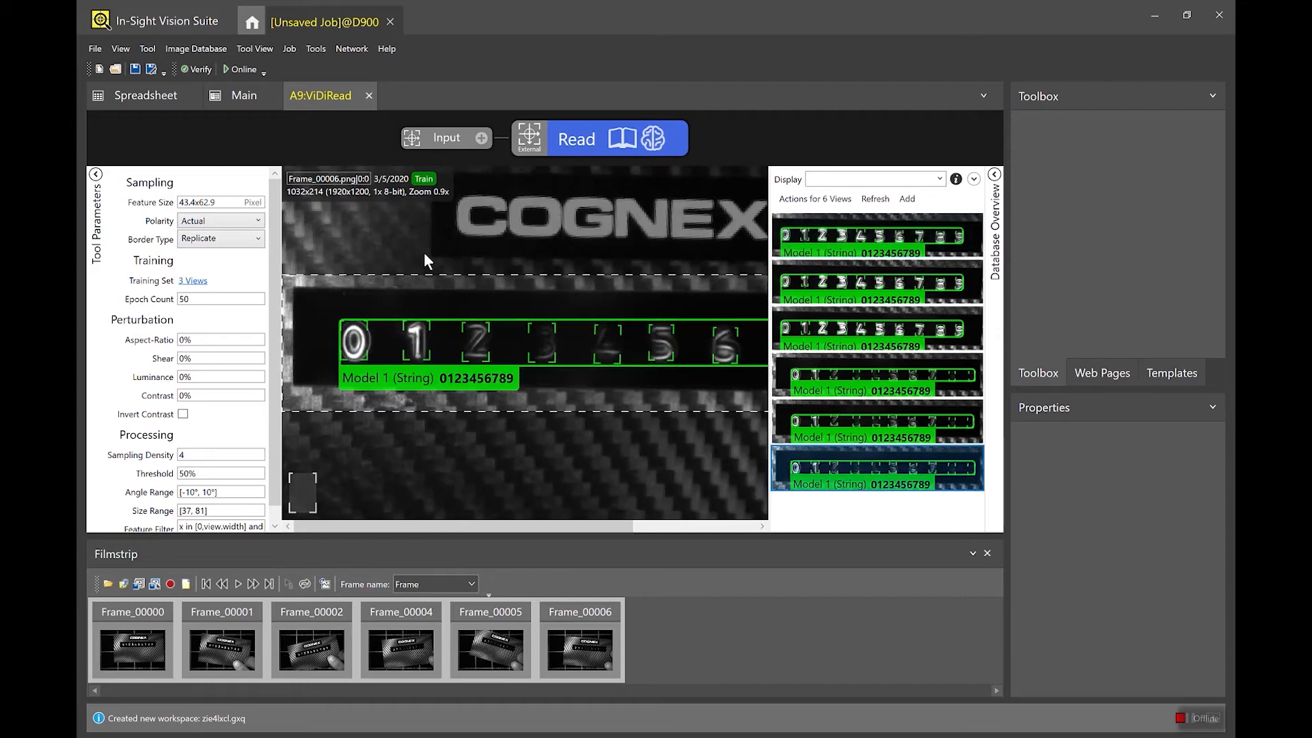
pyautogui.scroll(-3, 480, 206)
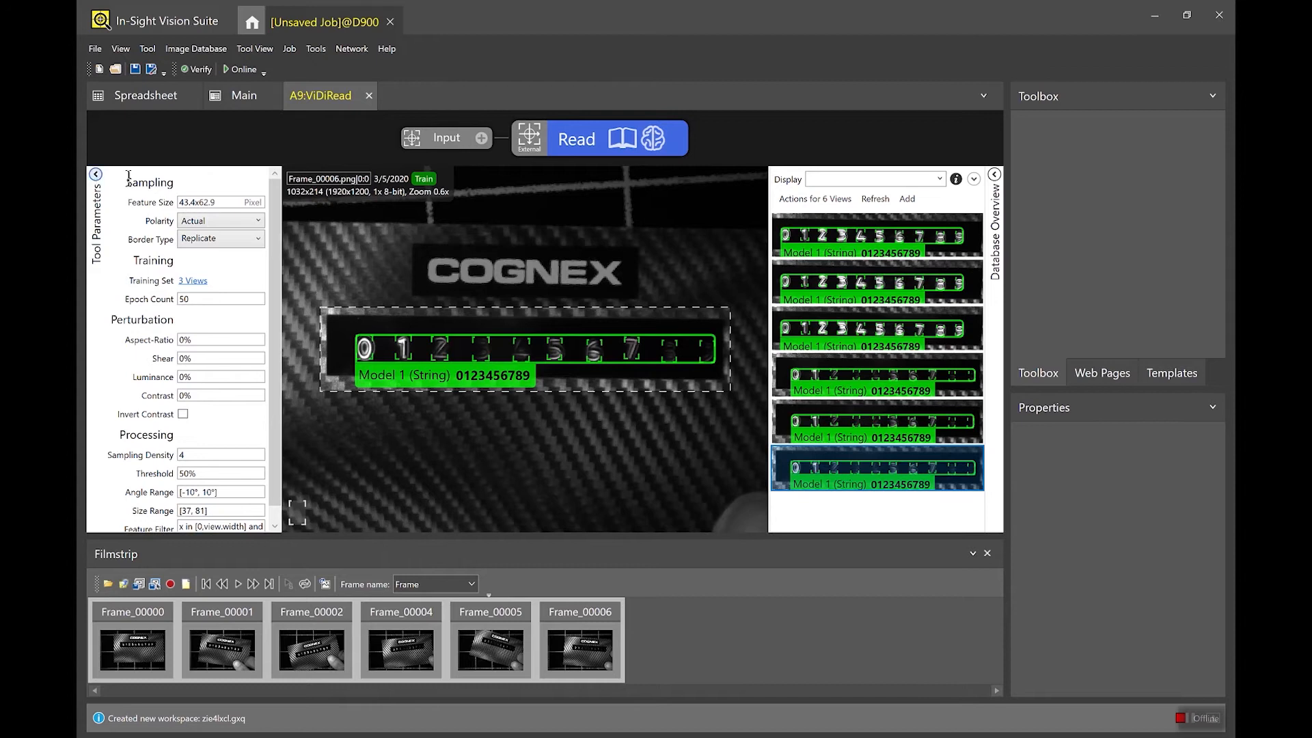
# - Train the Read tool on the labeled views and close the filmstrip to enlarge the image area
pyautogui.click(95, 174)
pyautogui.click(653, 138)
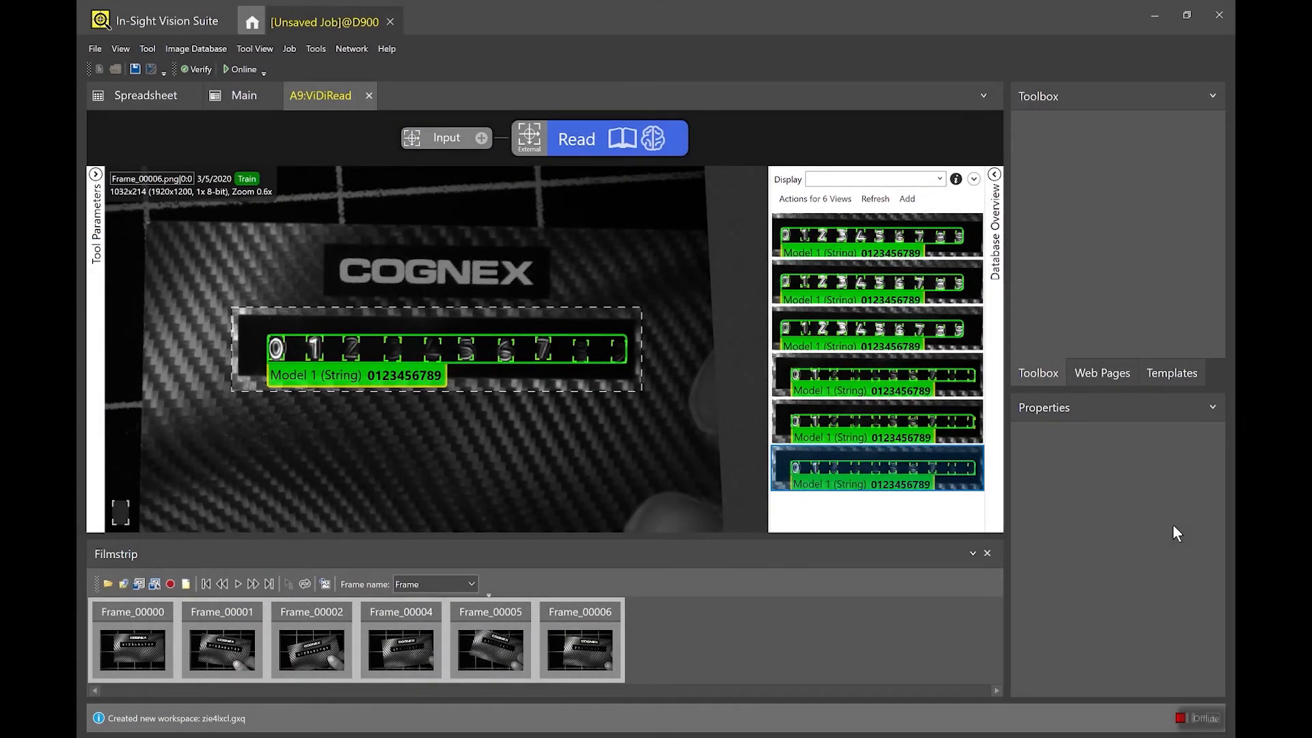
pyautogui.click(988, 554)
# - Examine the Frame_00005 view up close, comparing the found character markings with the labels along the whole string
pyautogui.click(898, 425)
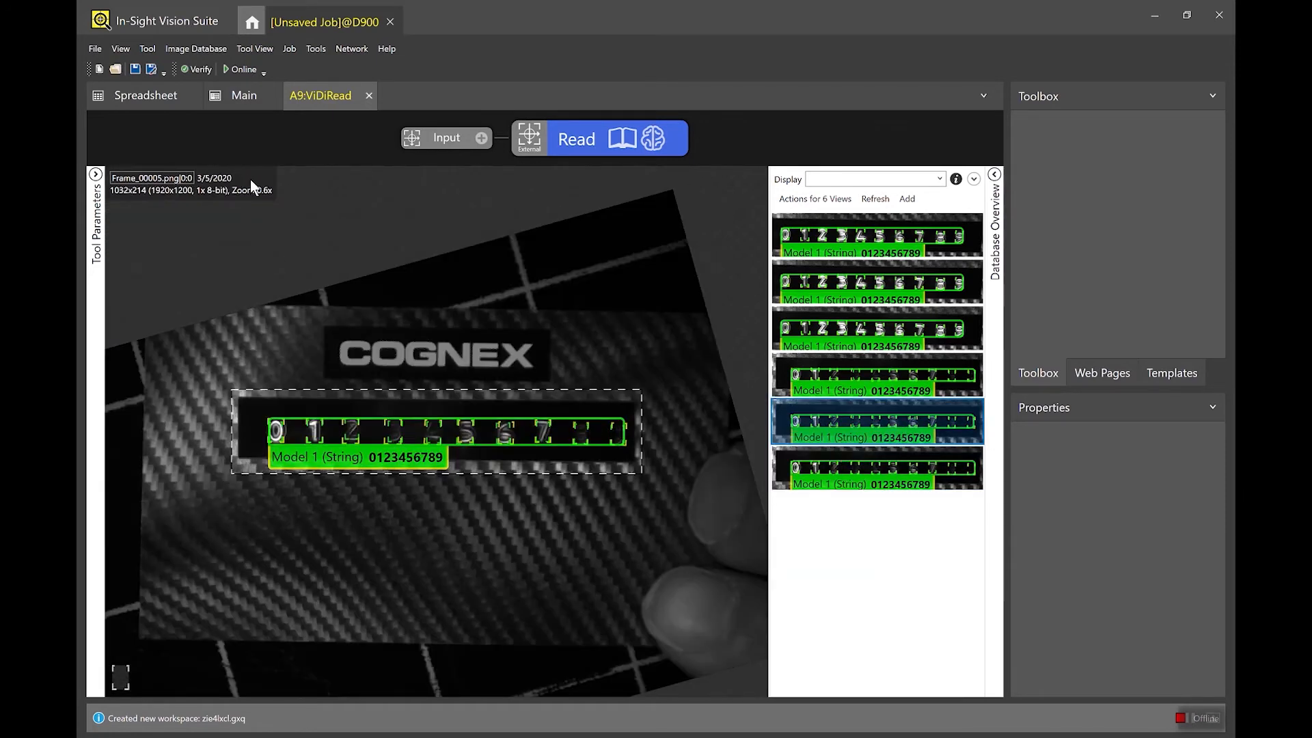
pyautogui.moveTo(388, 469)
pyautogui.scroll(4, 302, 479)
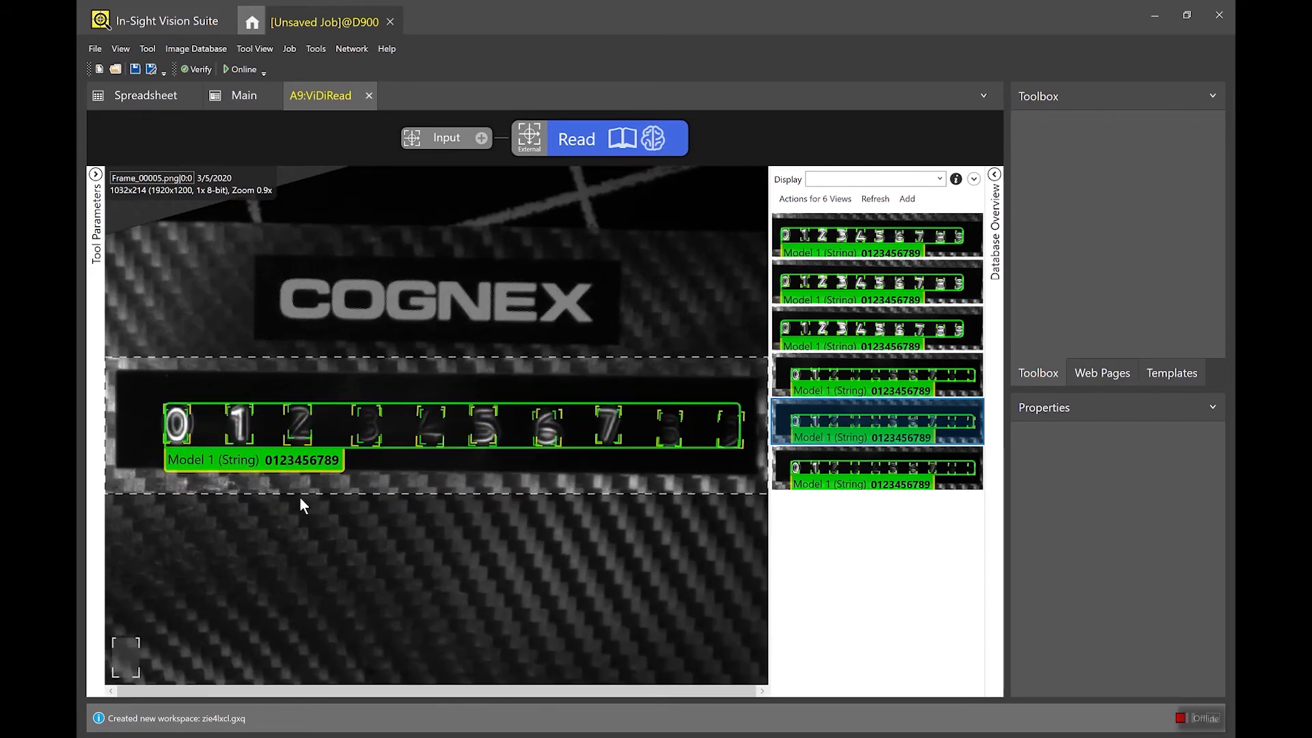
pyautogui.scroll(1, 280, 506)
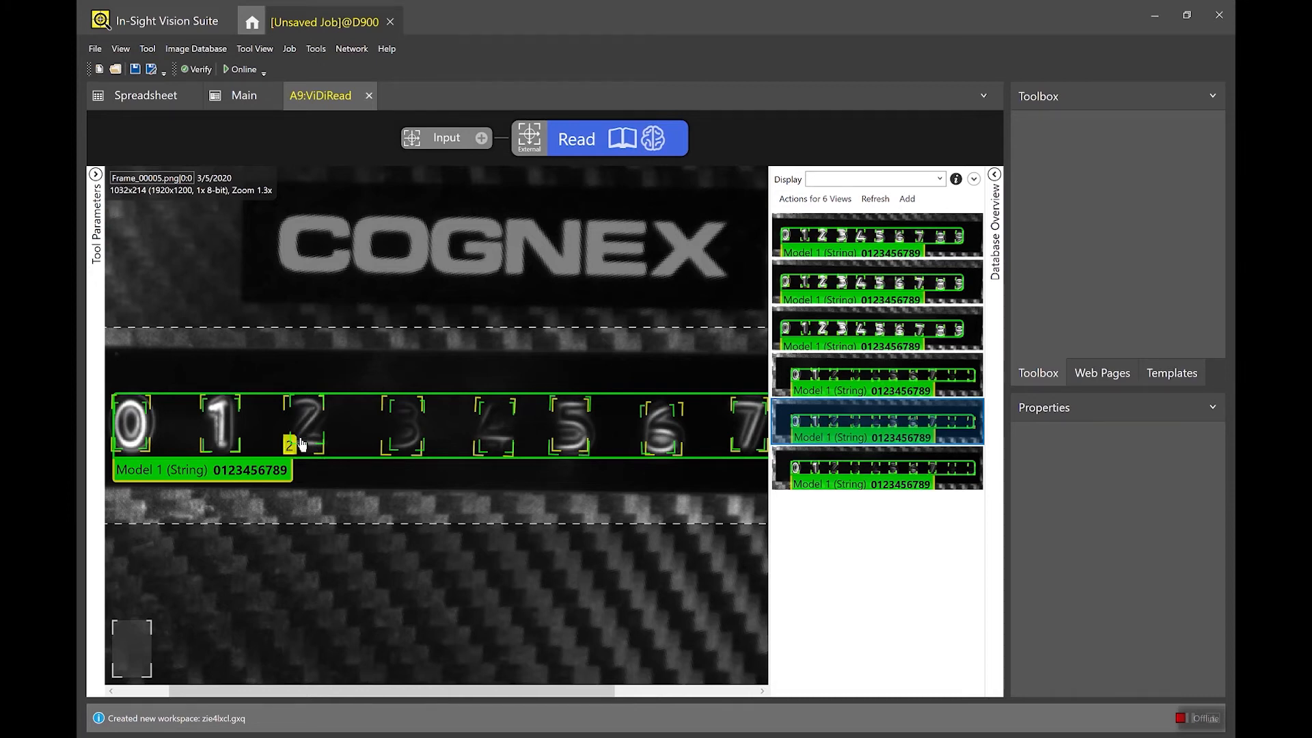
pyautogui.moveTo(305, 687); pyautogui.dragTo(448, 716)
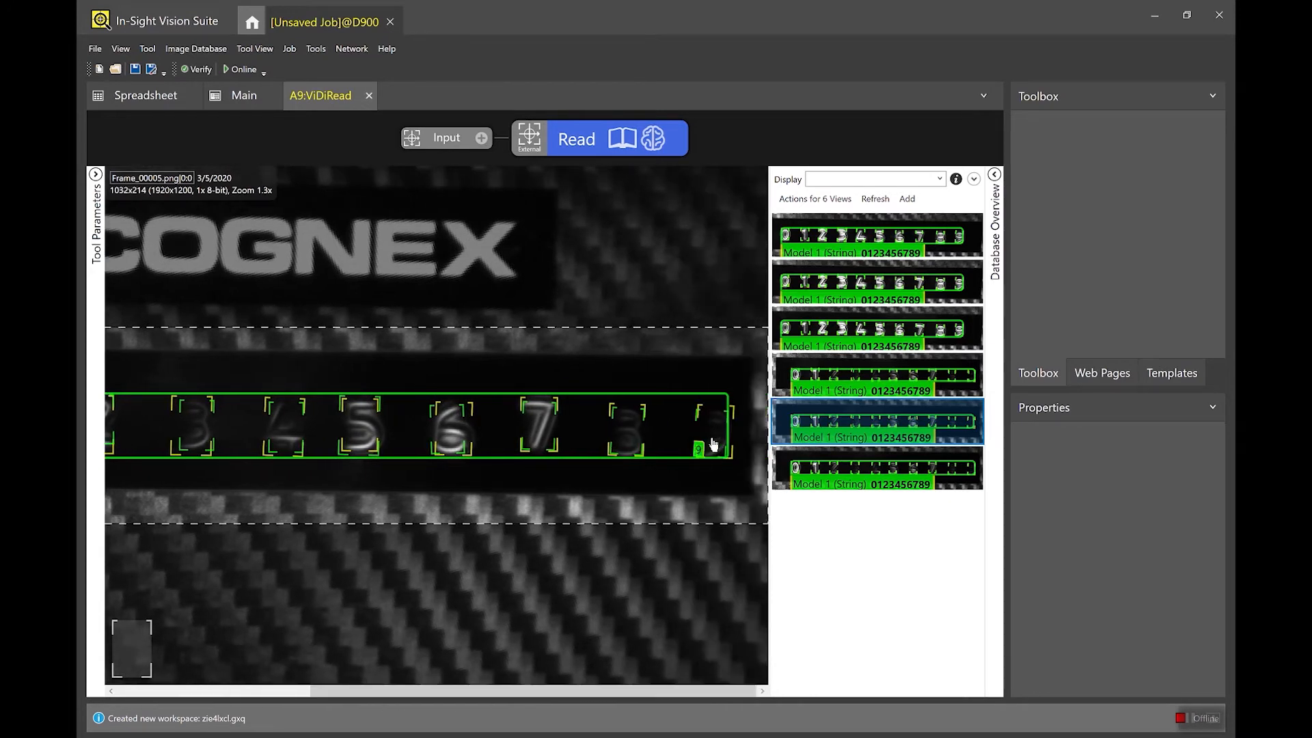
pyautogui.moveTo(642, 694); pyautogui.dragTo(489, 684)
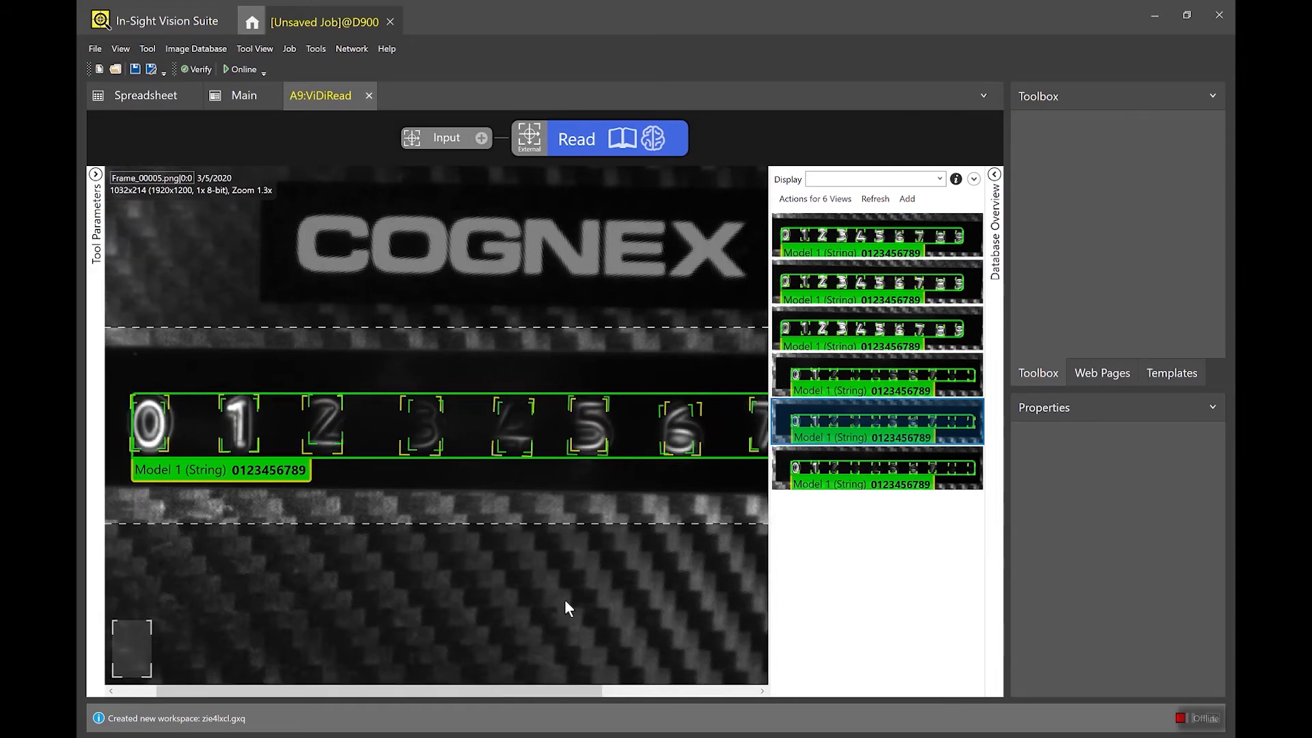
pyautogui.moveTo(466, 691); pyautogui.dragTo(538, 691)
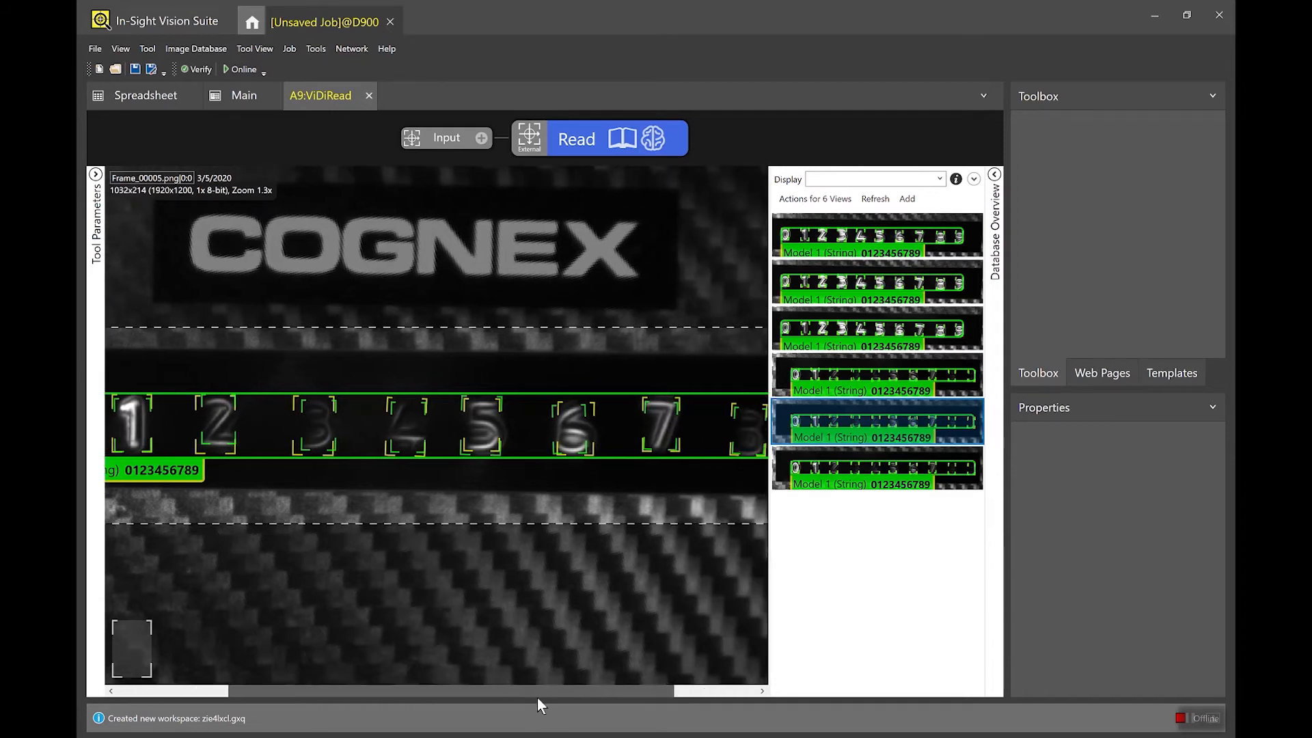
# - Review the confusion matrix and per-character scores in the database overview, and return to the spreadsheet
pyautogui.click(998, 199)
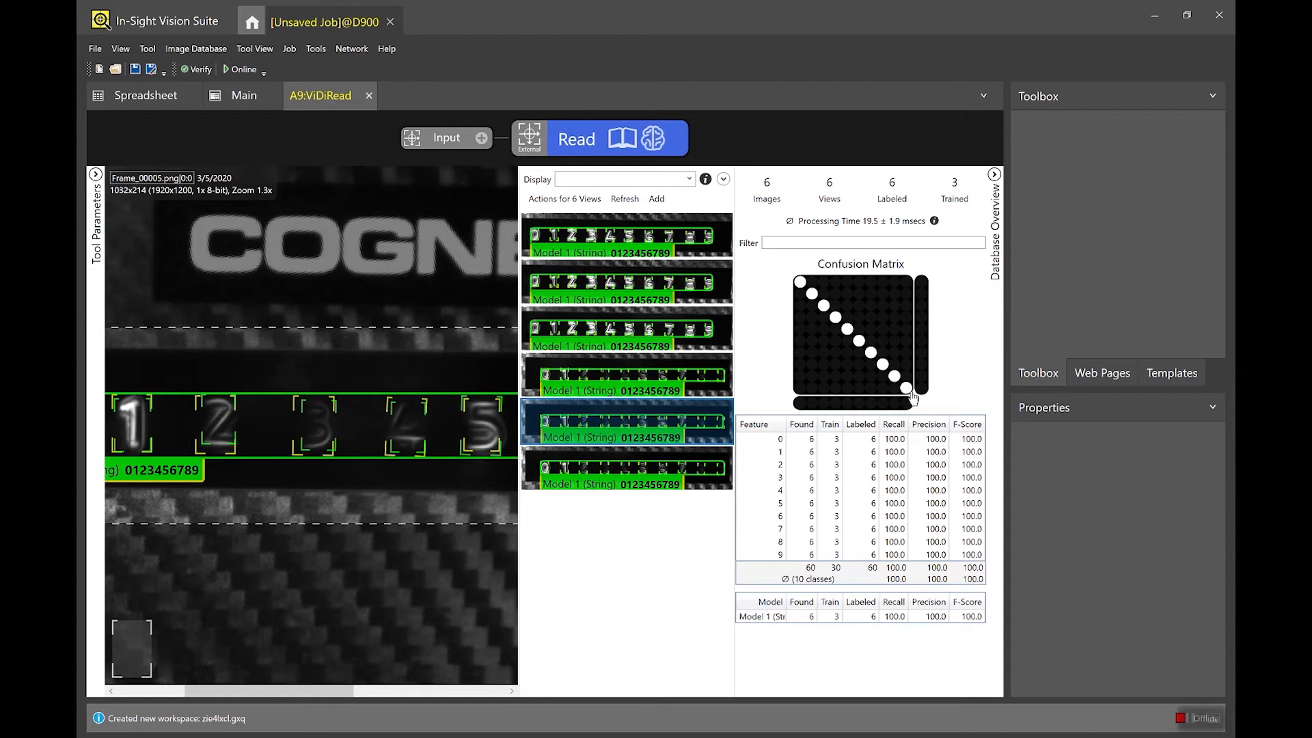
pyautogui.moveTo(913, 396)
pyautogui.scroll(-3, 328, 438)
pyautogui.moveTo(318, 435)
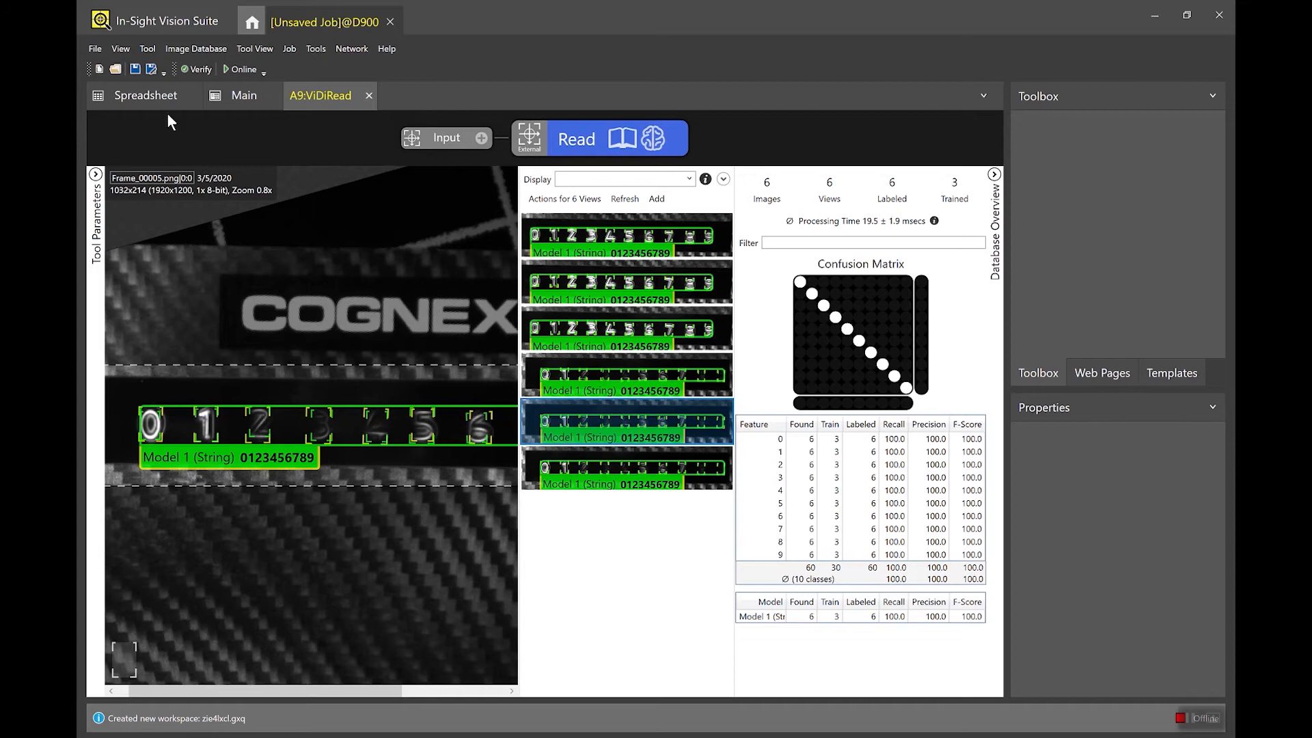
pyautogui.click(145, 99)
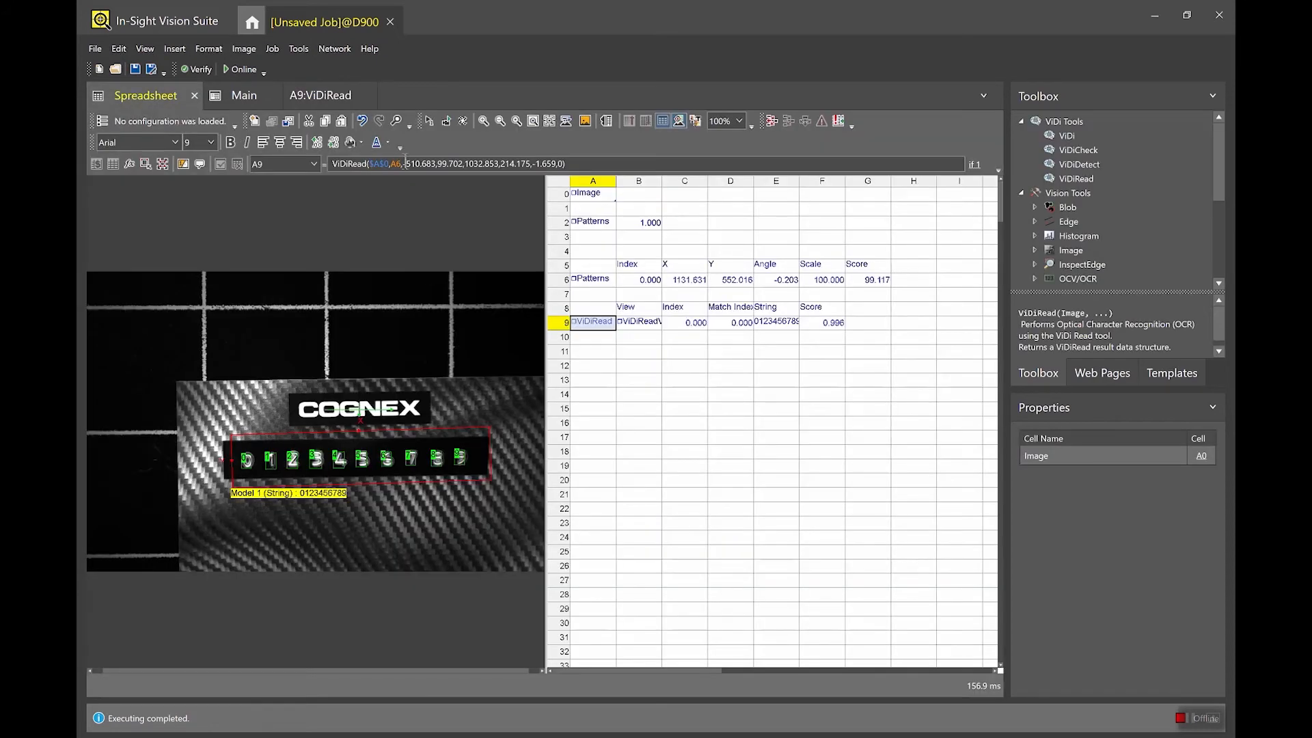
# - Acquire two new card images, inspect the ViDiRead result cells, and widen column E to fit the full read string
pyautogui.click(430, 120)
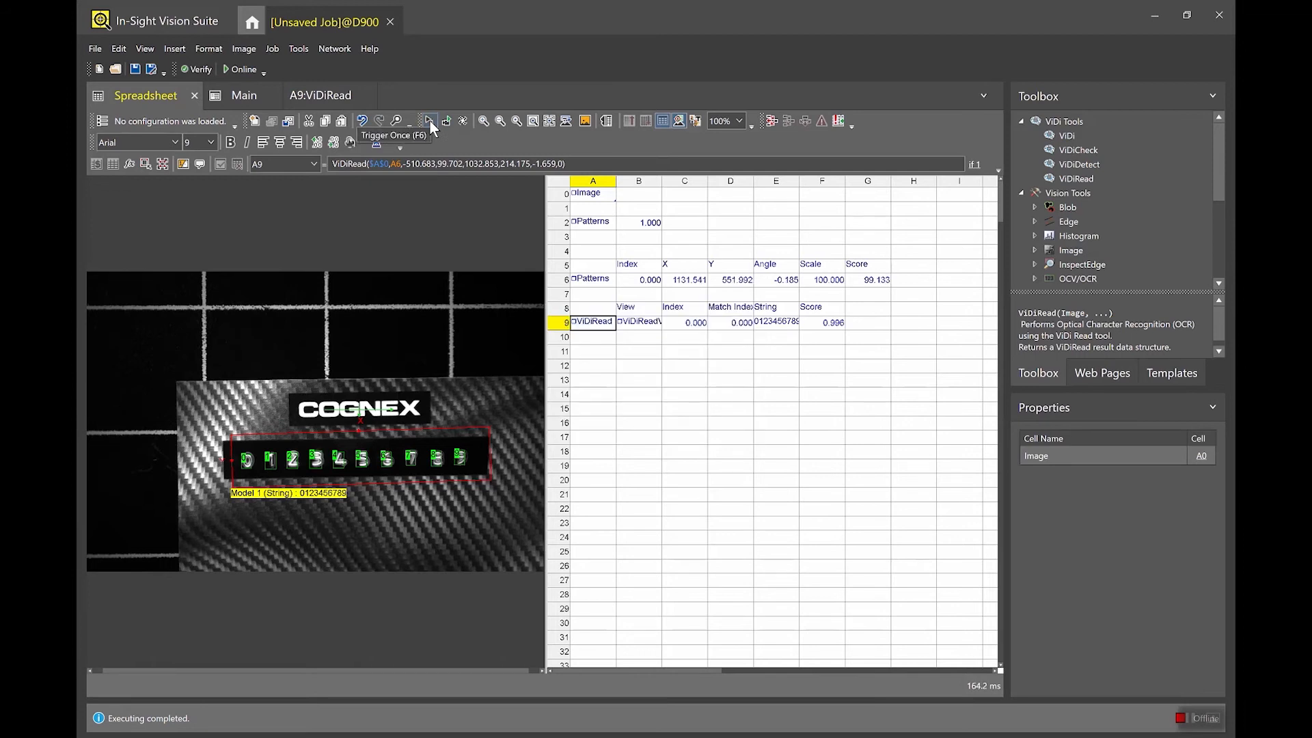
pyautogui.click(429, 121)
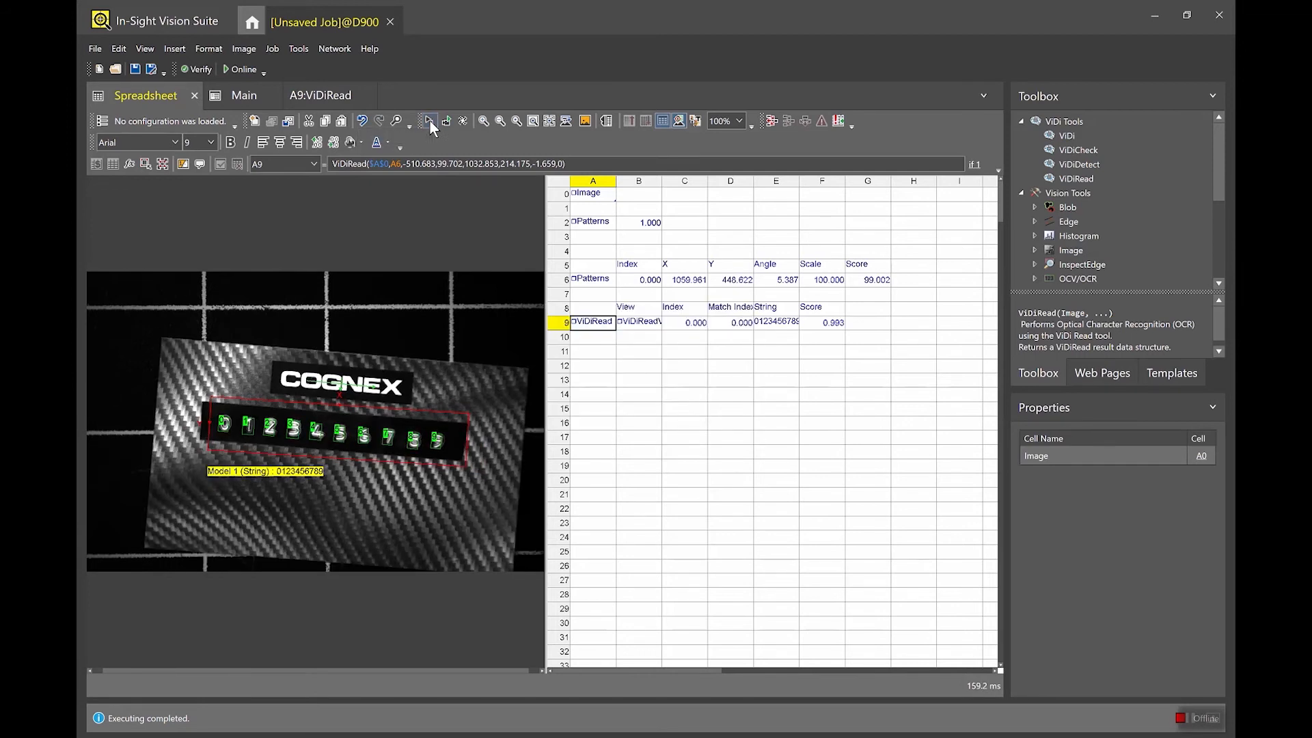
pyautogui.click(648, 324)
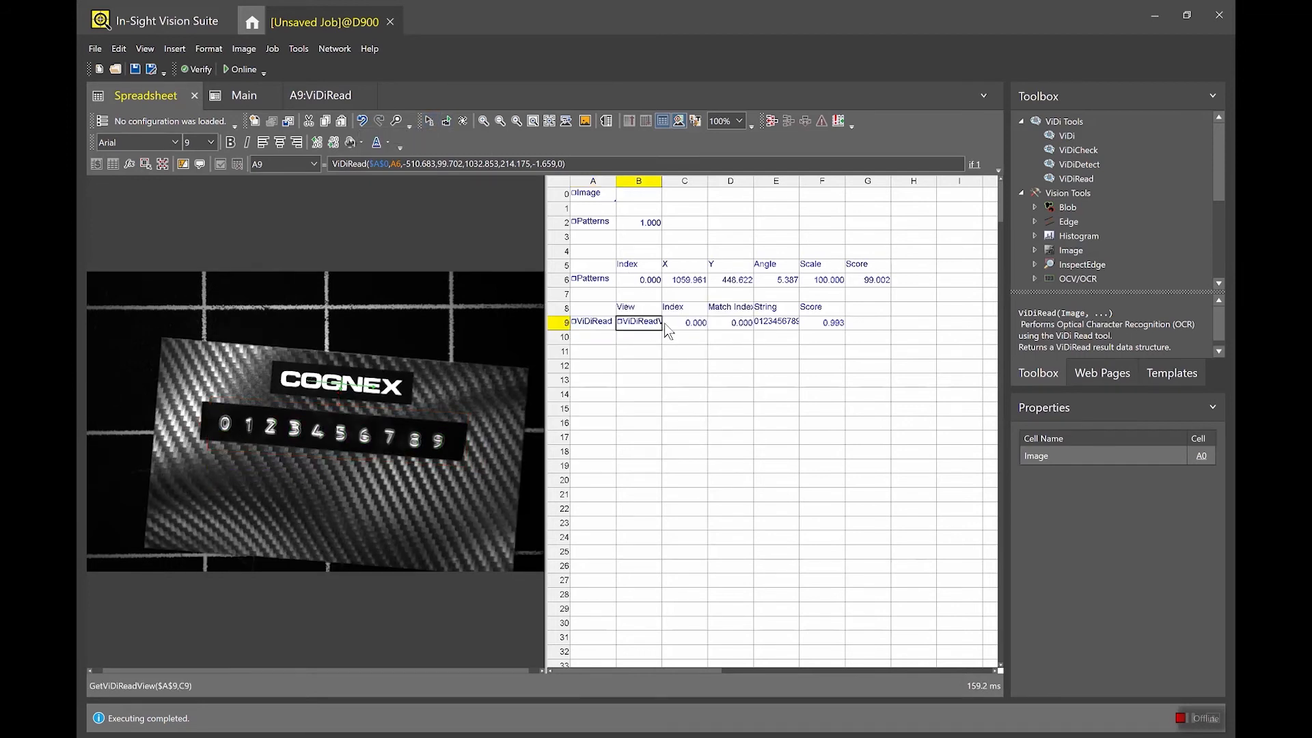
pyautogui.moveTo(689, 328); pyautogui.dragTo(815, 329)
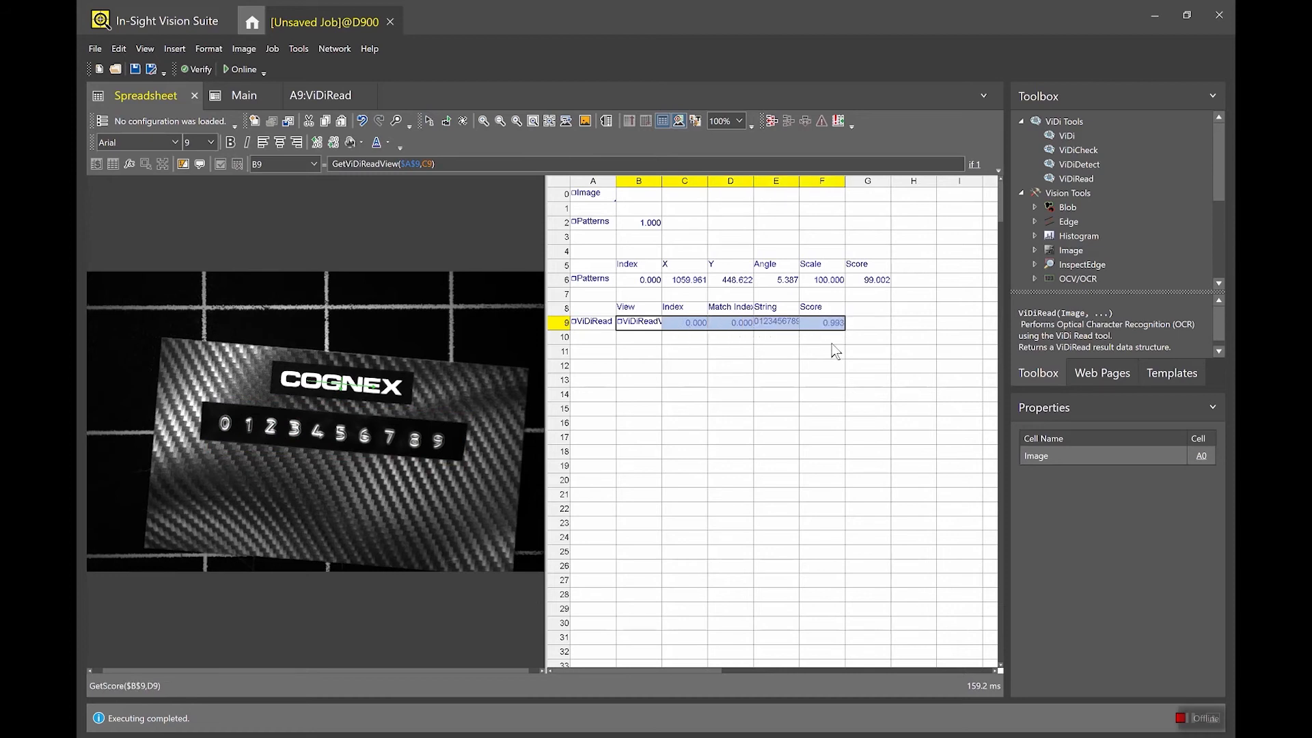
pyautogui.click(828, 341)
pyautogui.click(792, 326)
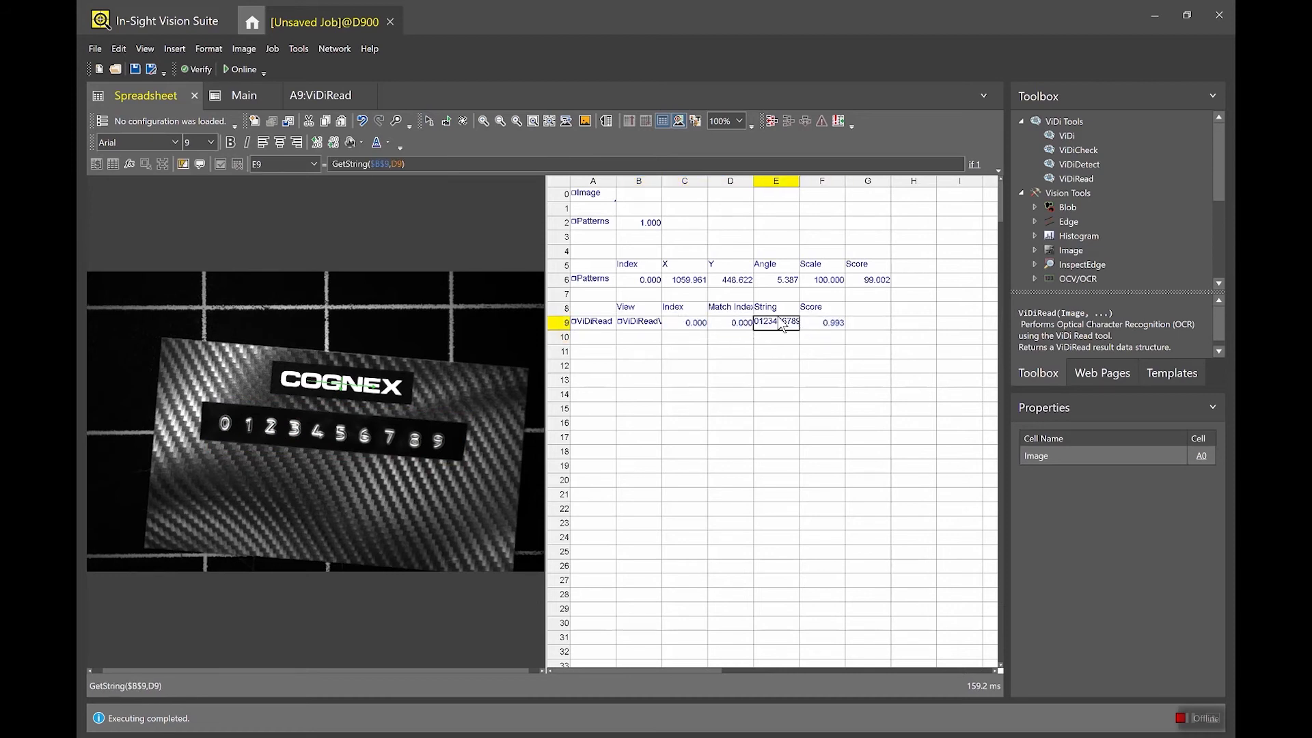
pyautogui.moveTo(799, 181); pyautogui.dragTo(820, 181)
# - Acquire further card images with the ViDiRead graphics shown, comparing each read string with the embossed characters on the card
pyautogui.click(603, 326)
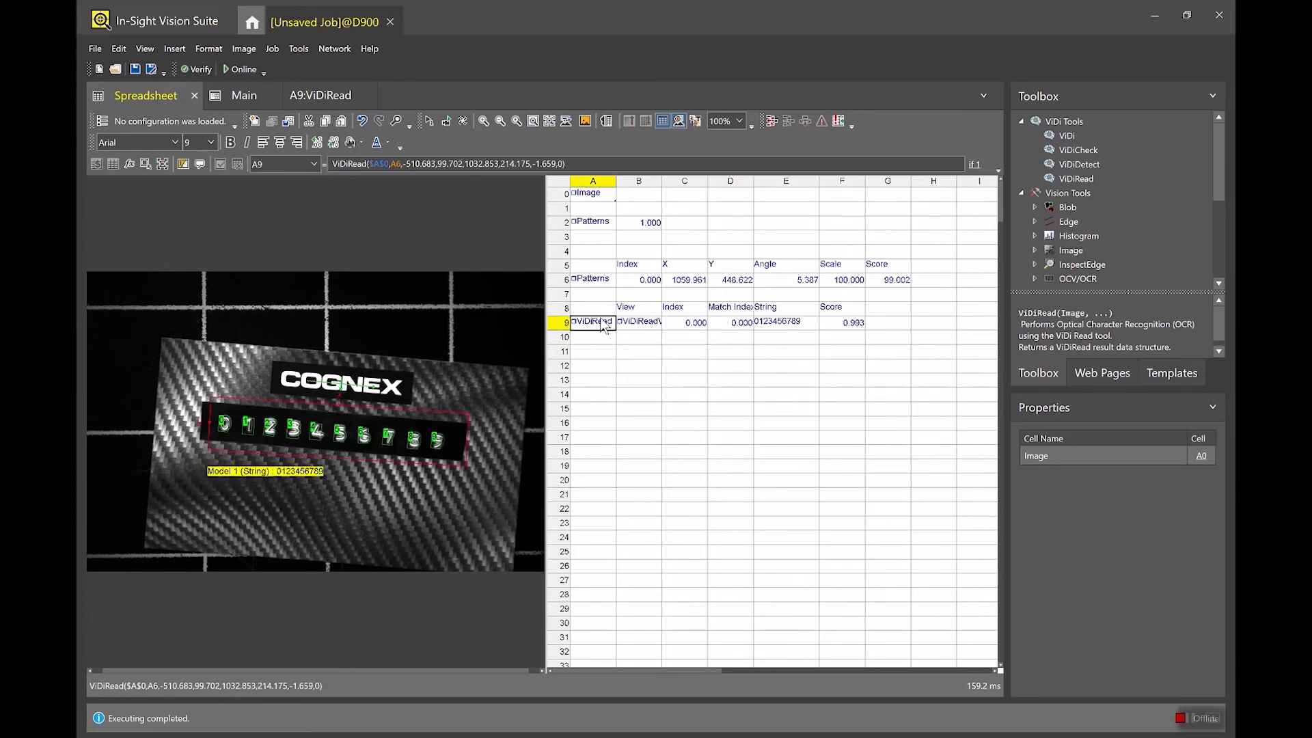
pyautogui.click(429, 122)
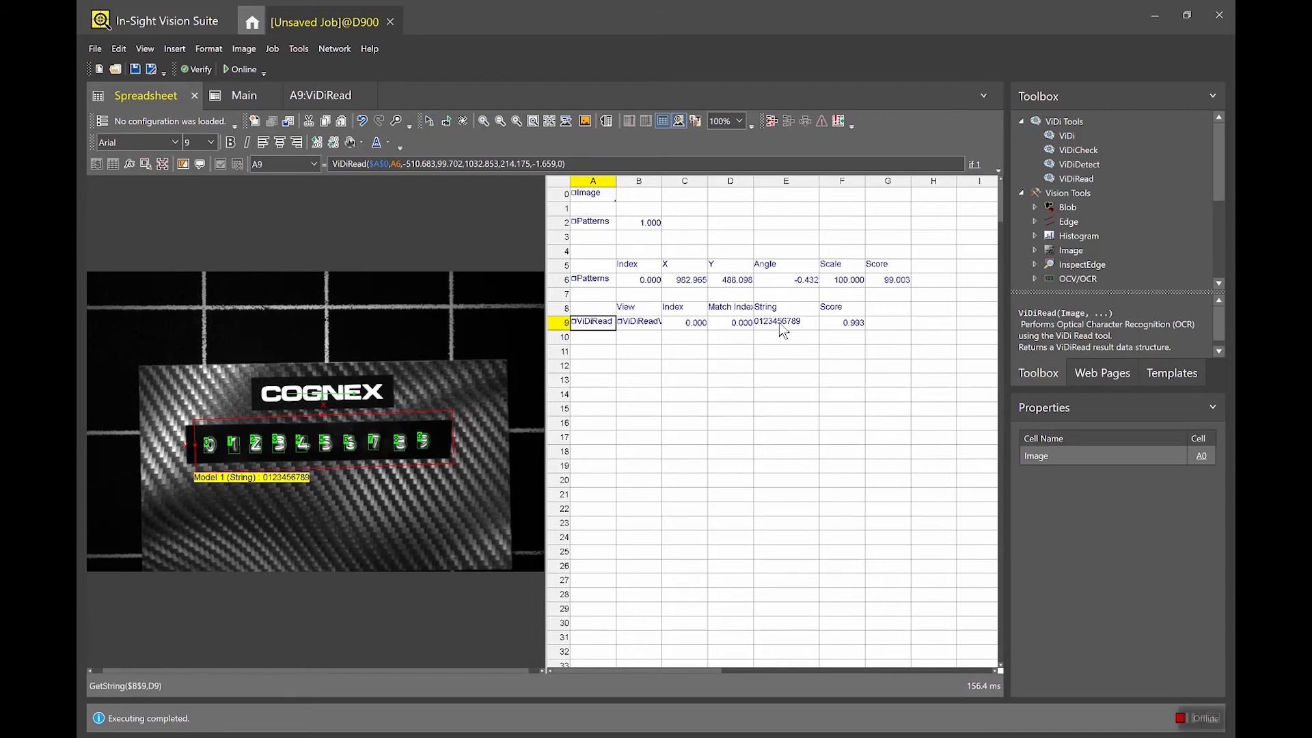
pyautogui.click(433, 121)
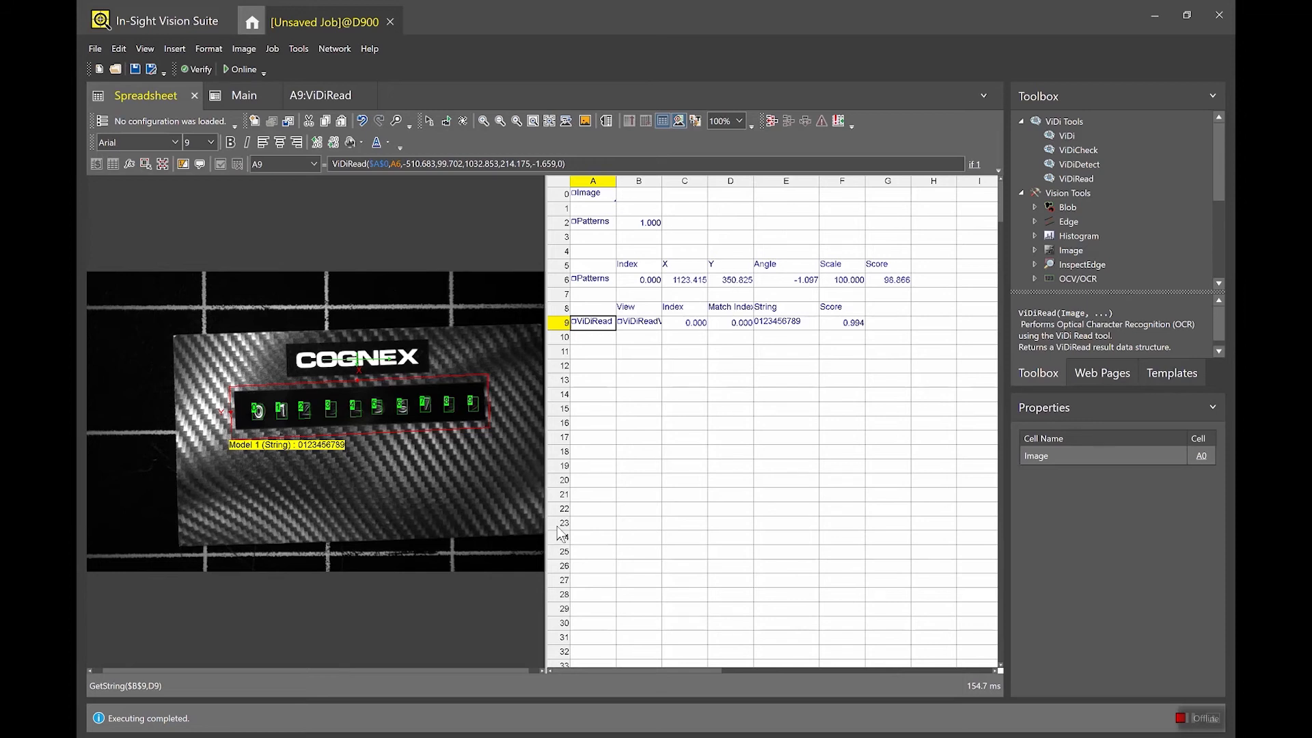
pyautogui.click(434, 117)
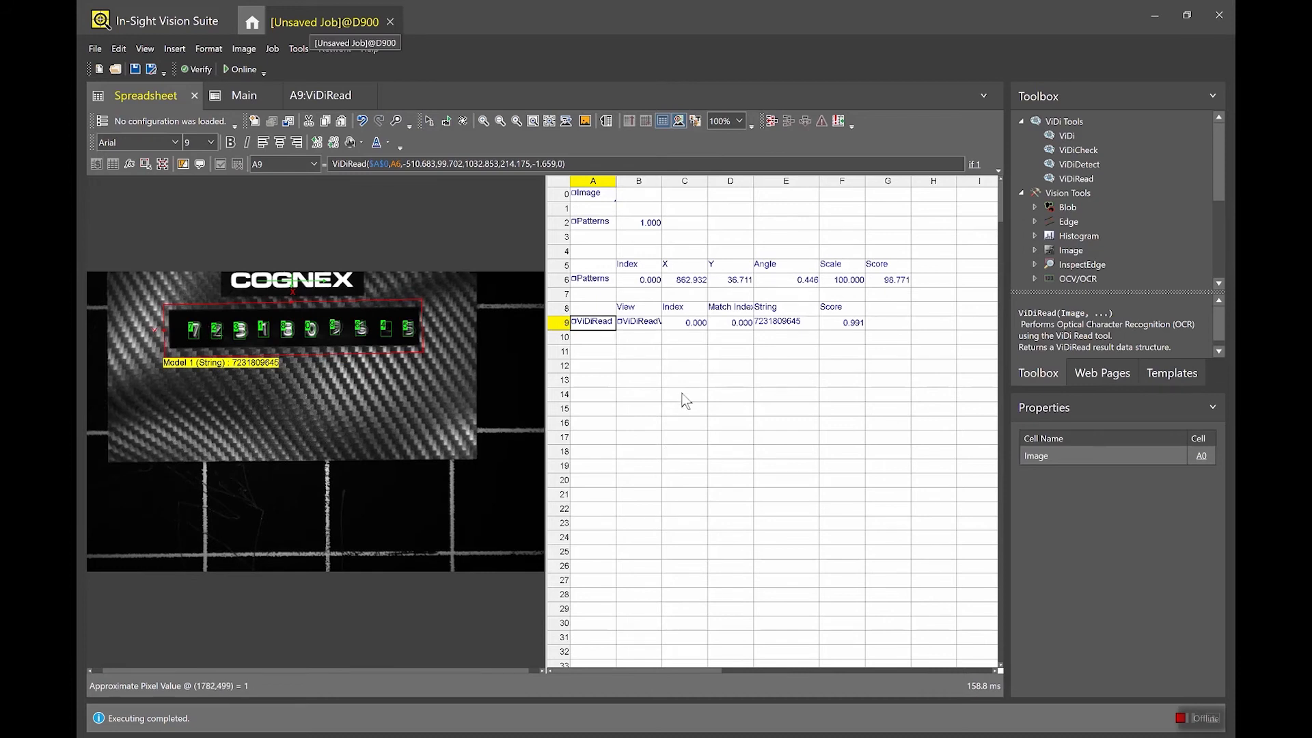
pyautogui.click(639, 367)
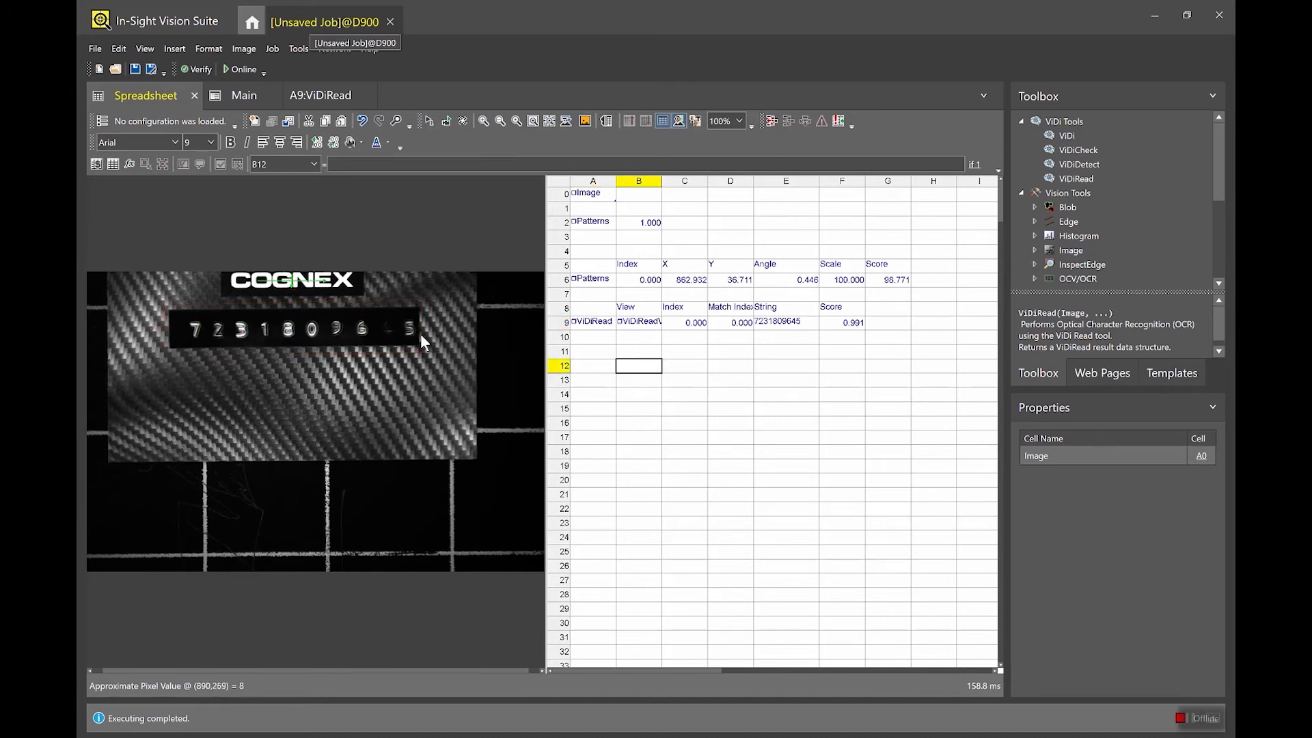
pyautogui.click(787, 324)
pyautogui.click(581, 324)
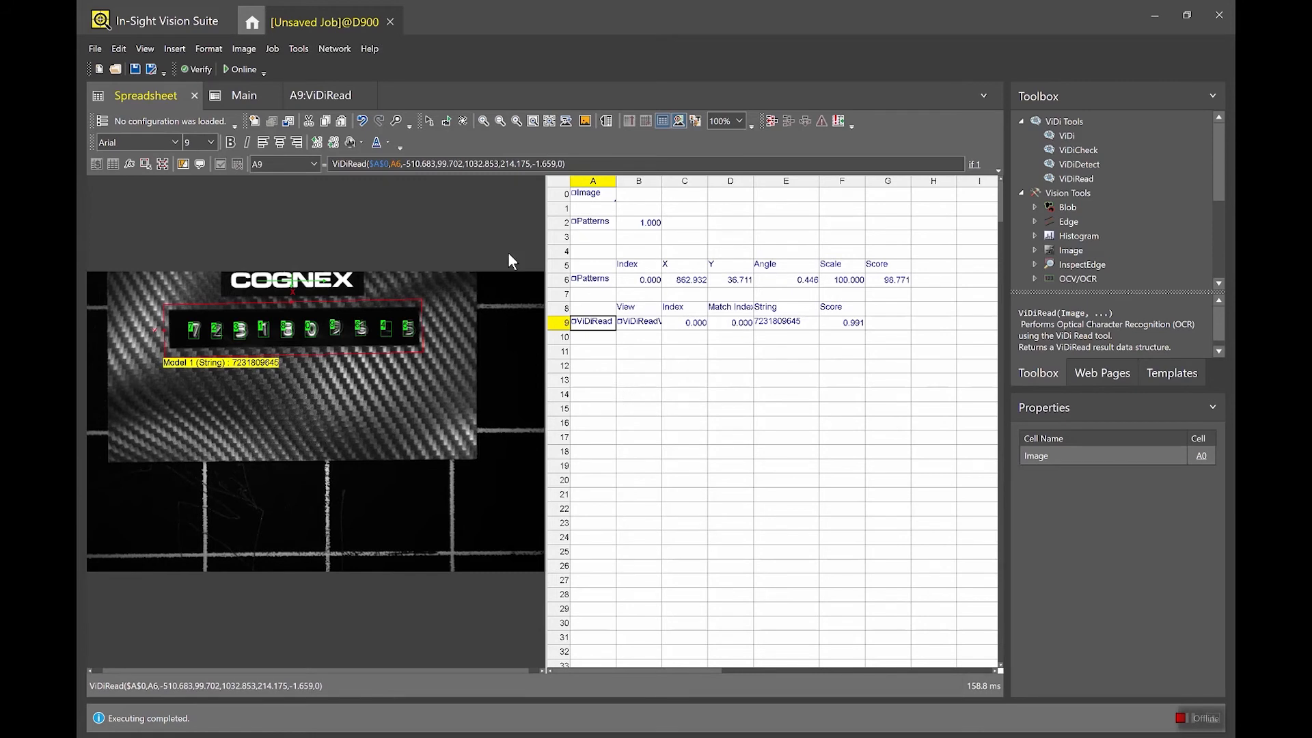
pyautogui.click(431, 122)
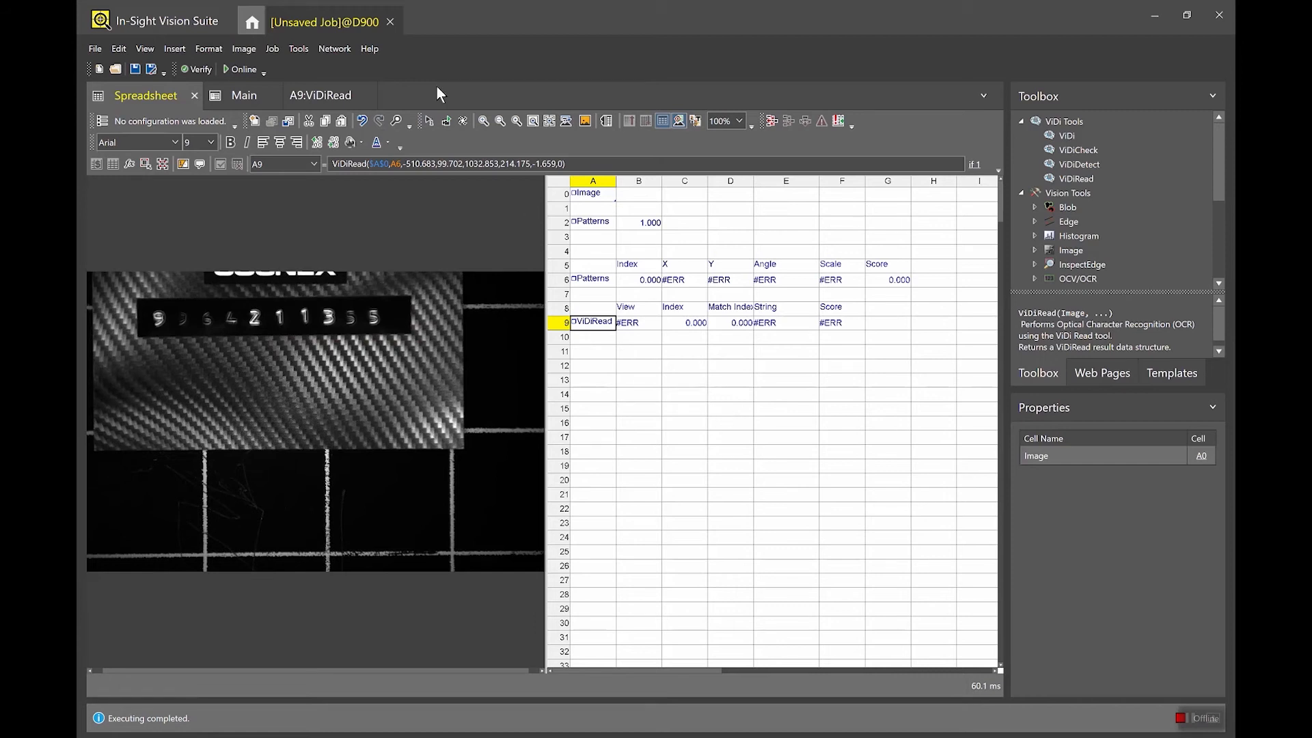
pyautogui.click(427, 121)
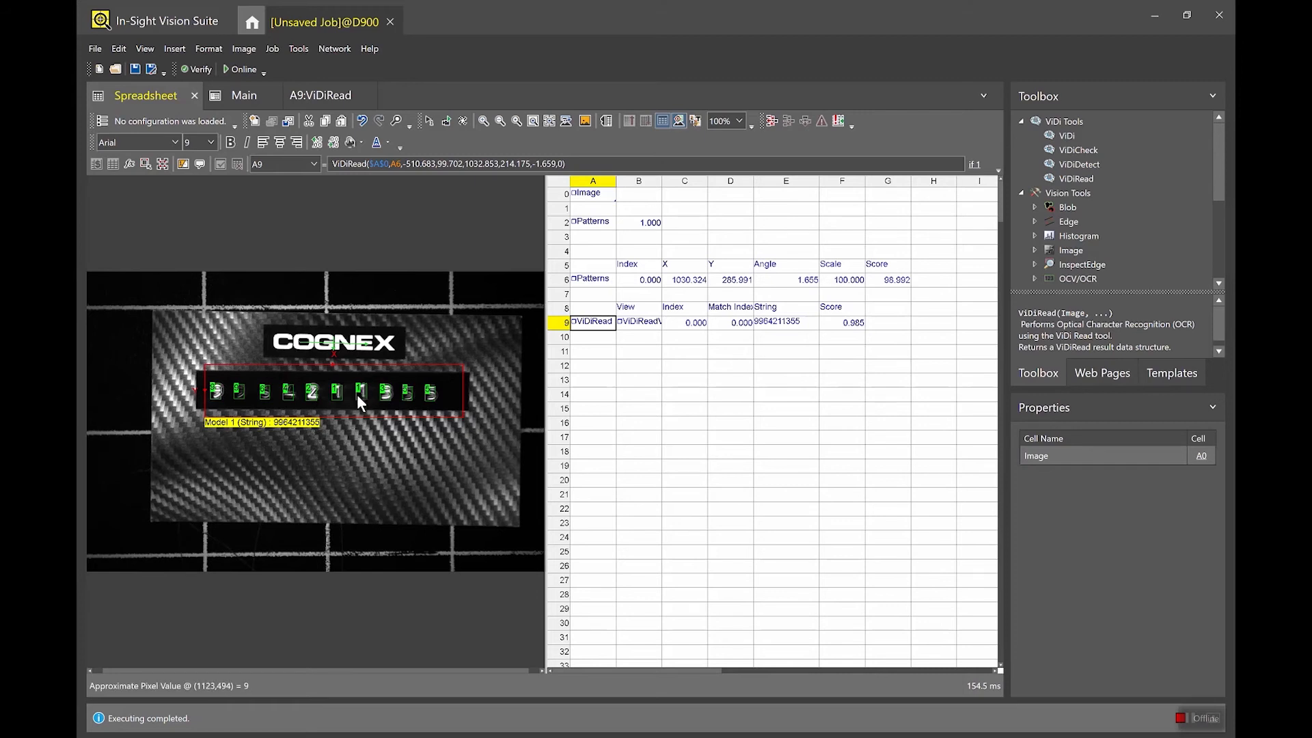
pyautogui.click(706, 412)
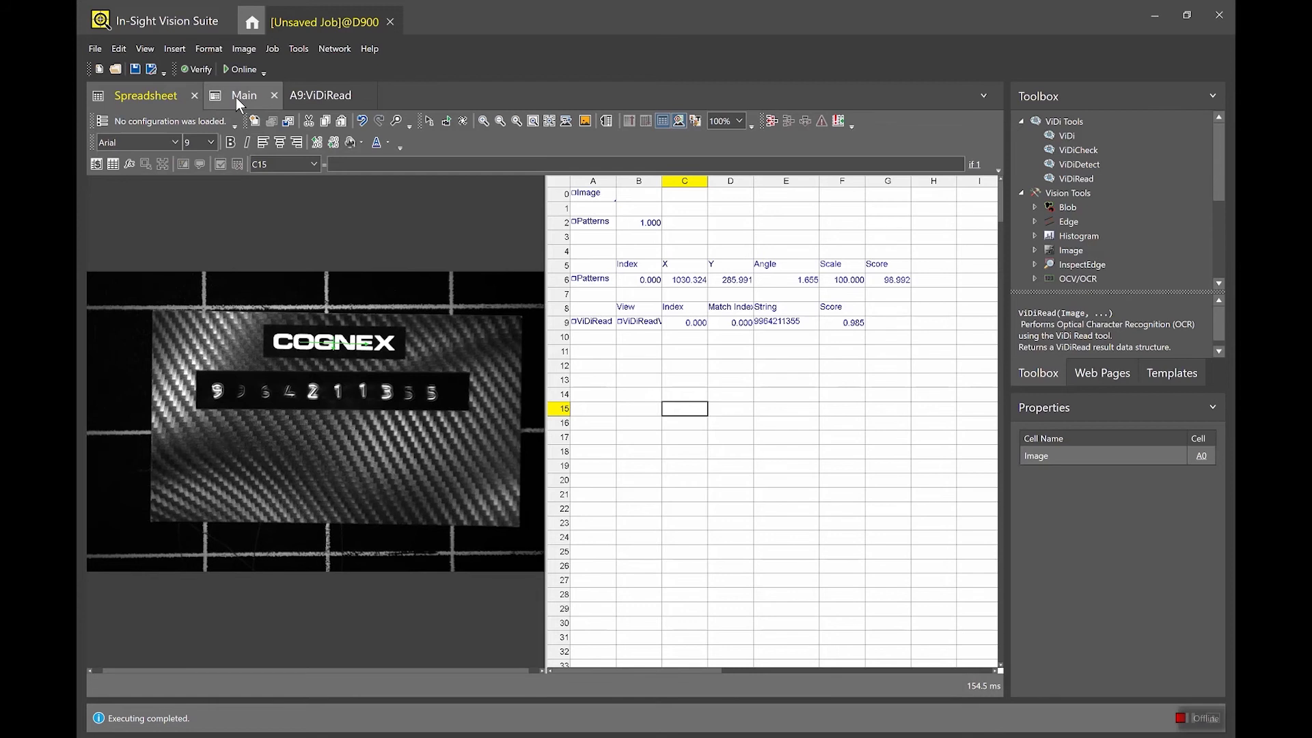
# - Examine the whole layout of the Main web page at 70% zoom, and return to the spreadsheet
pyautogui.click(254, 101)
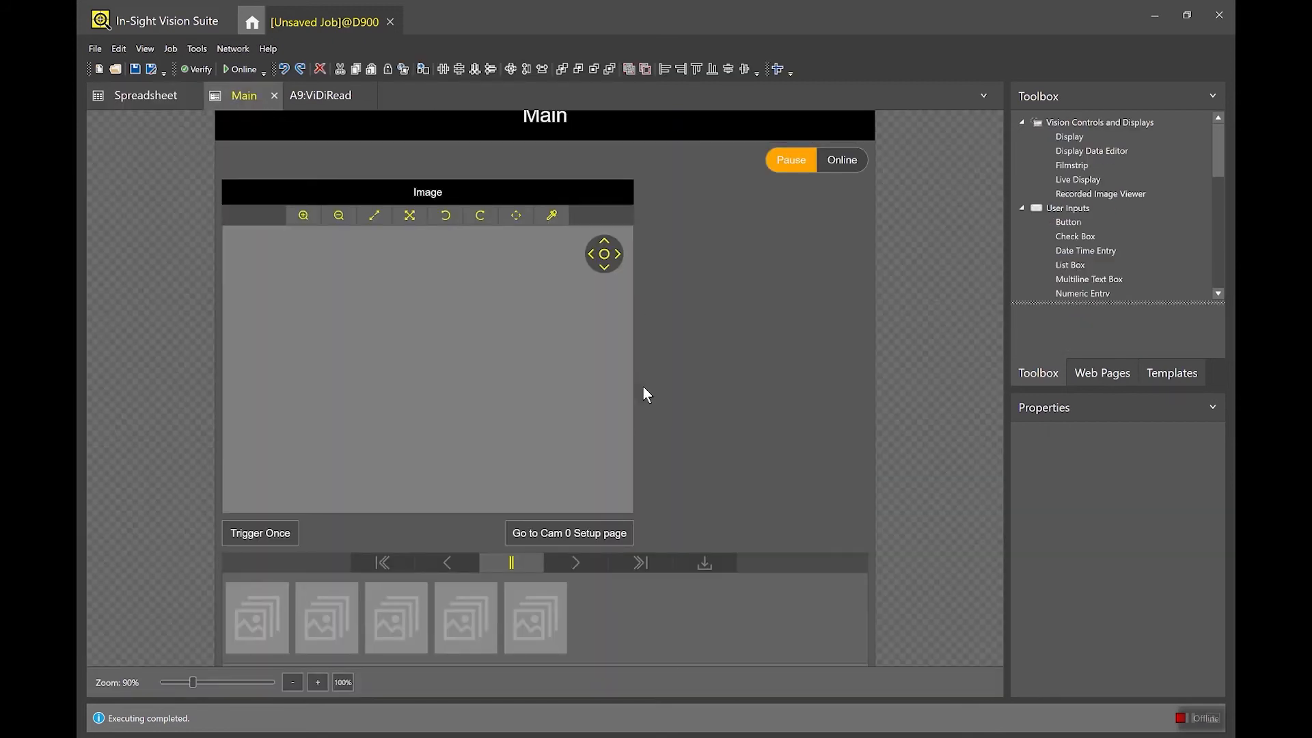
pyautogui.scroll(-2, 647, 392)
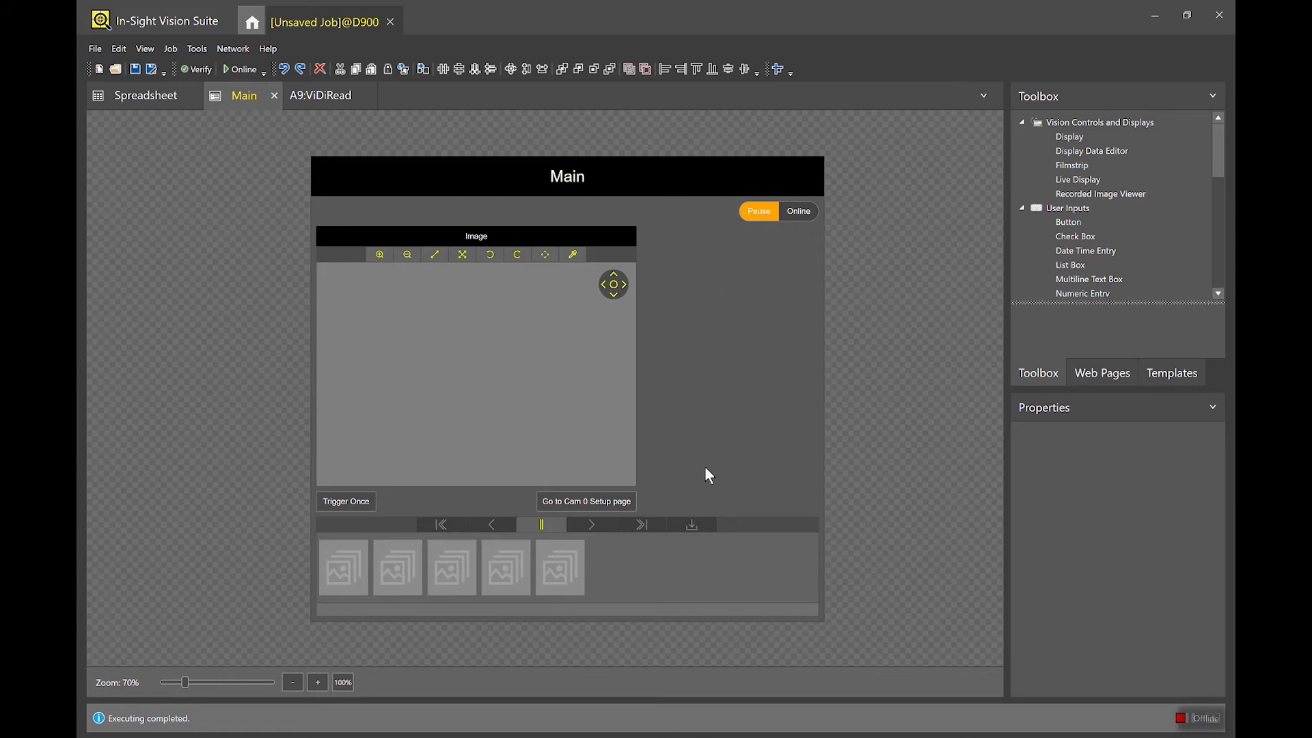
pyautogui.click(141, 103)
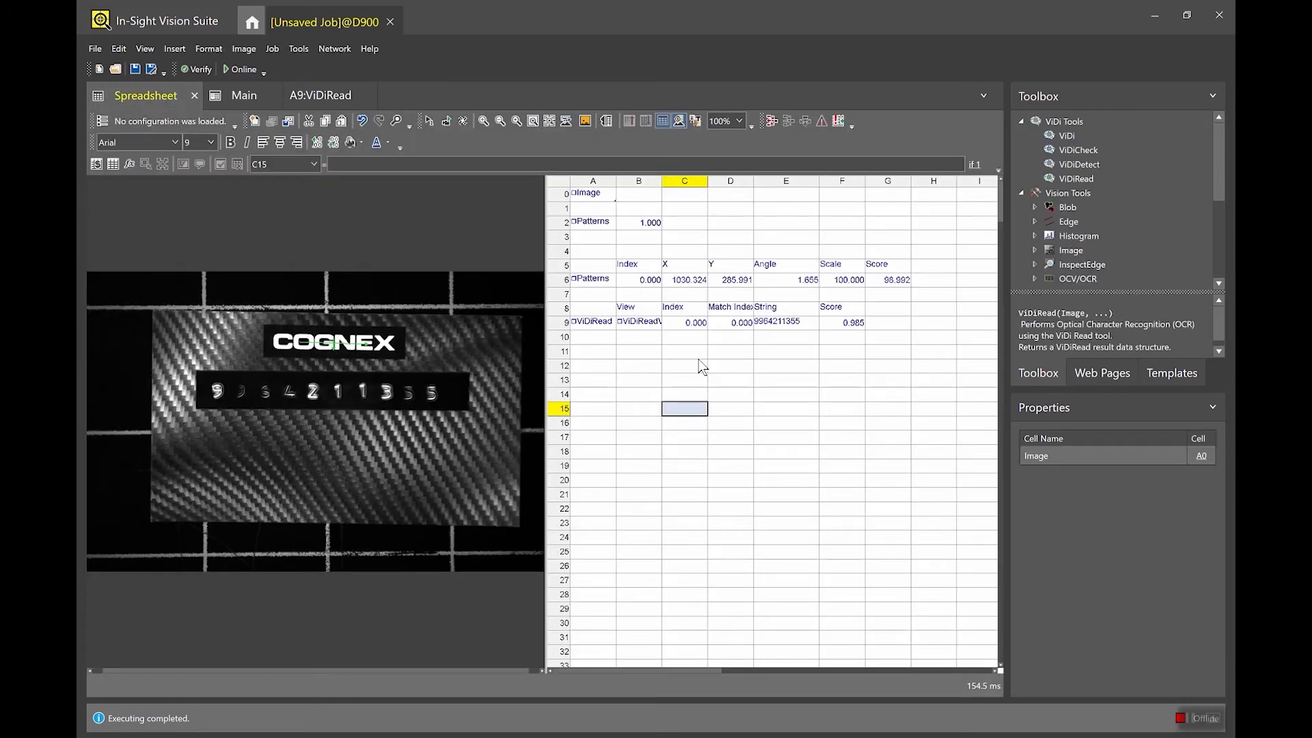
# - Publish the ViDiRead String result in cell E9 for use on the web page
pyautogui.click(777, 335)
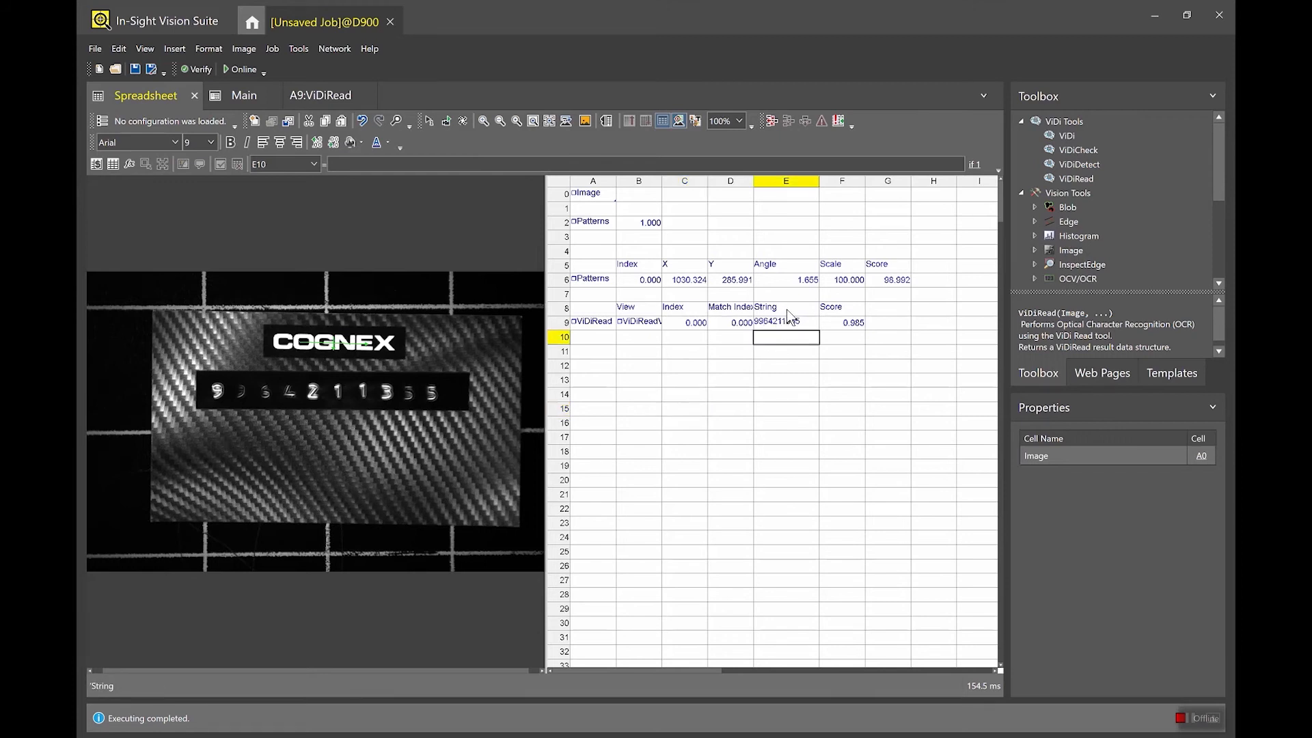
pyautogui.click(776, 322)
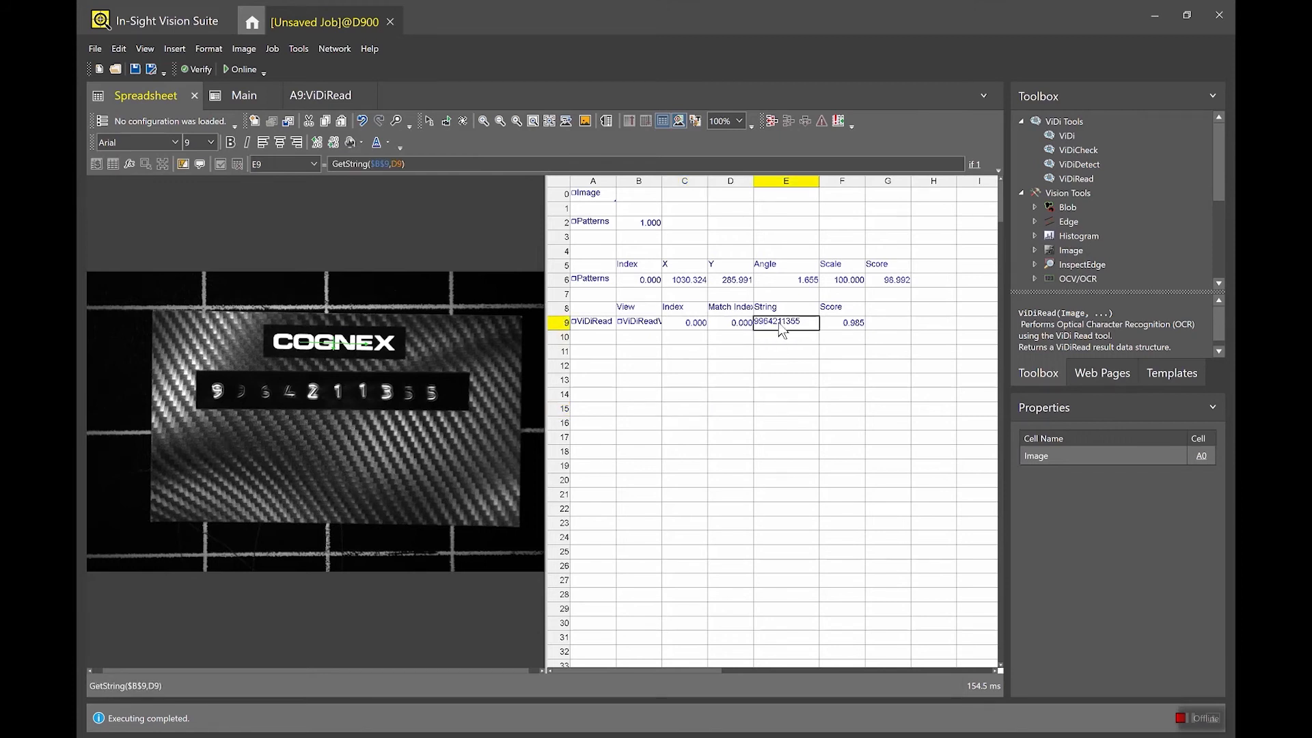
pyautogui.rightClick(778, 323)
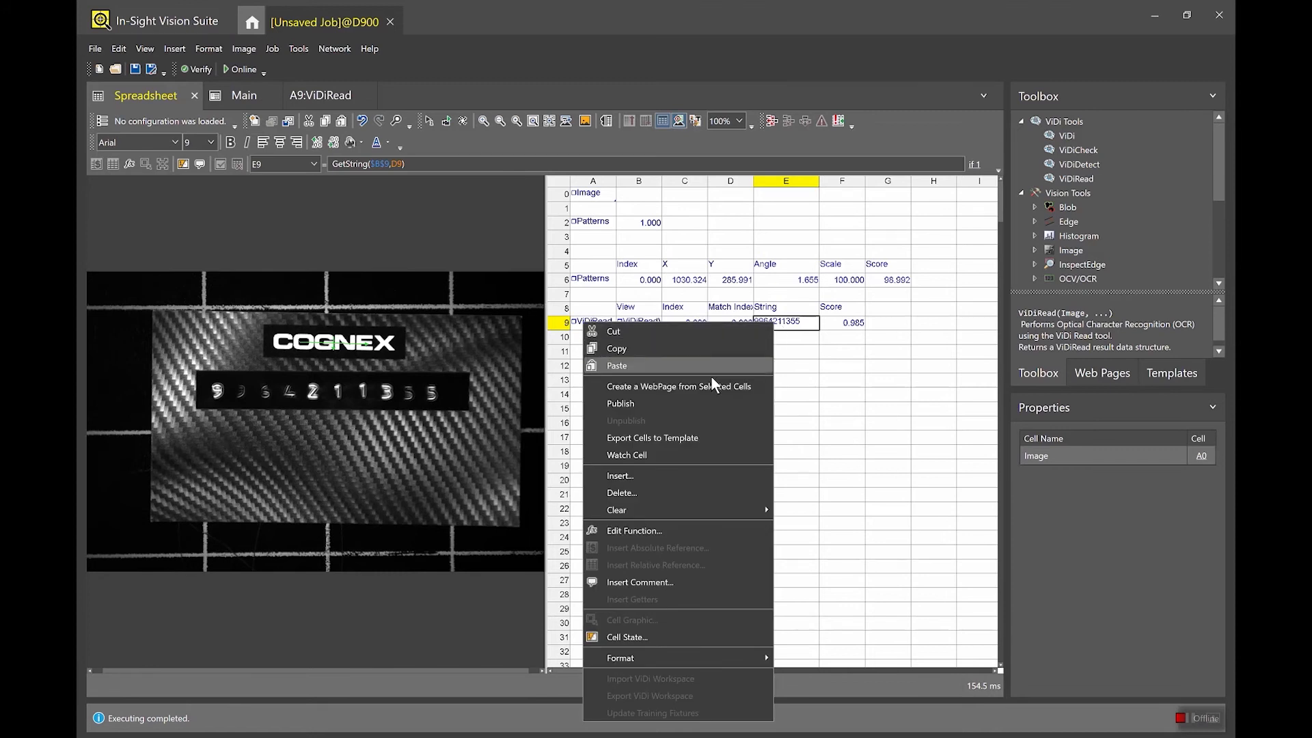
pyautogui.click(696, 403)
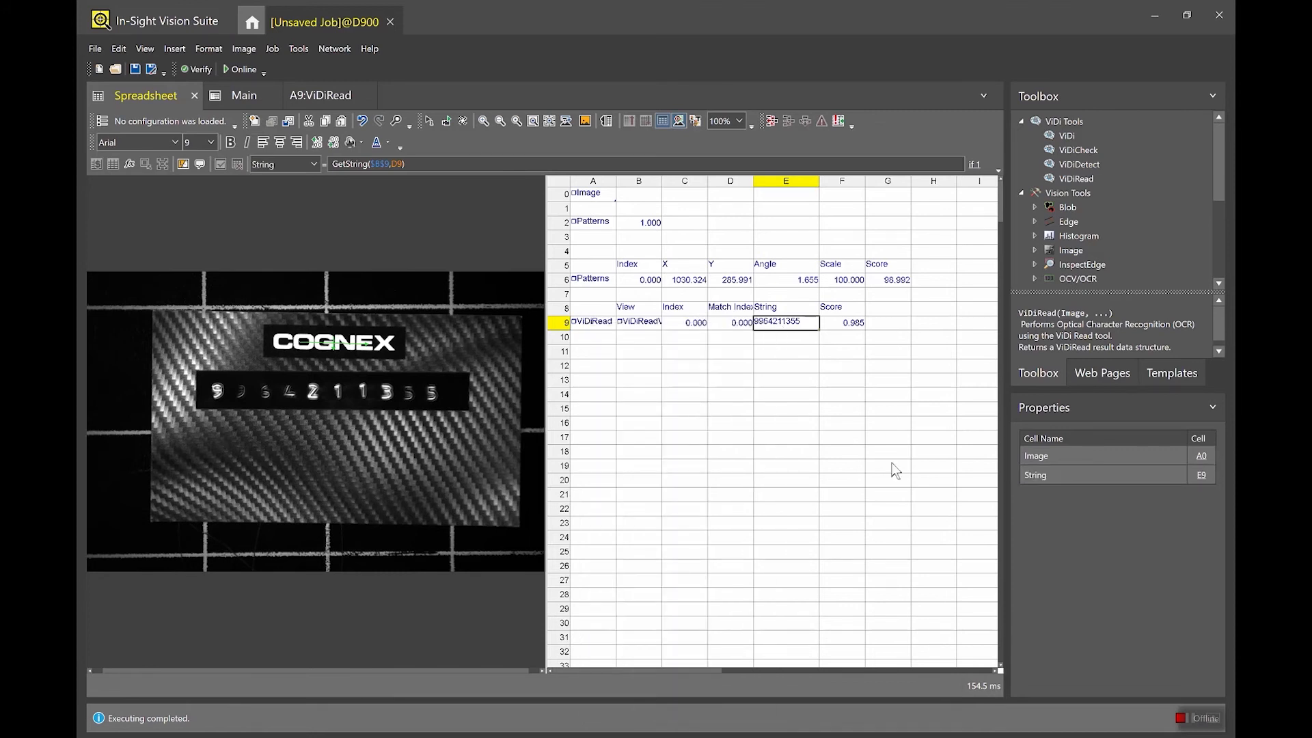
# - Display the job's tags with the Main web page and place the spreadsheet's String tag in the empty area beside the image display
pyautogui.click(240, 96)
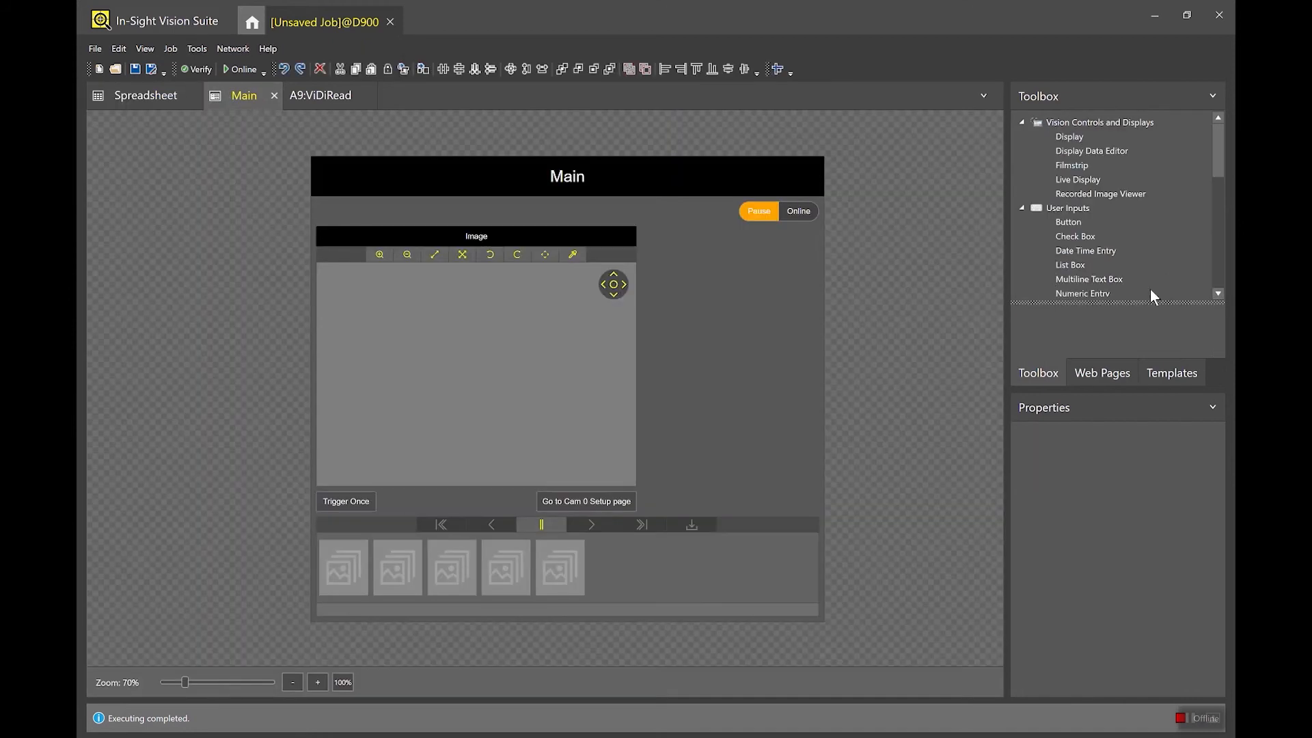
pyautogui.click(149, 47)
pyautogui.click(136, 167)
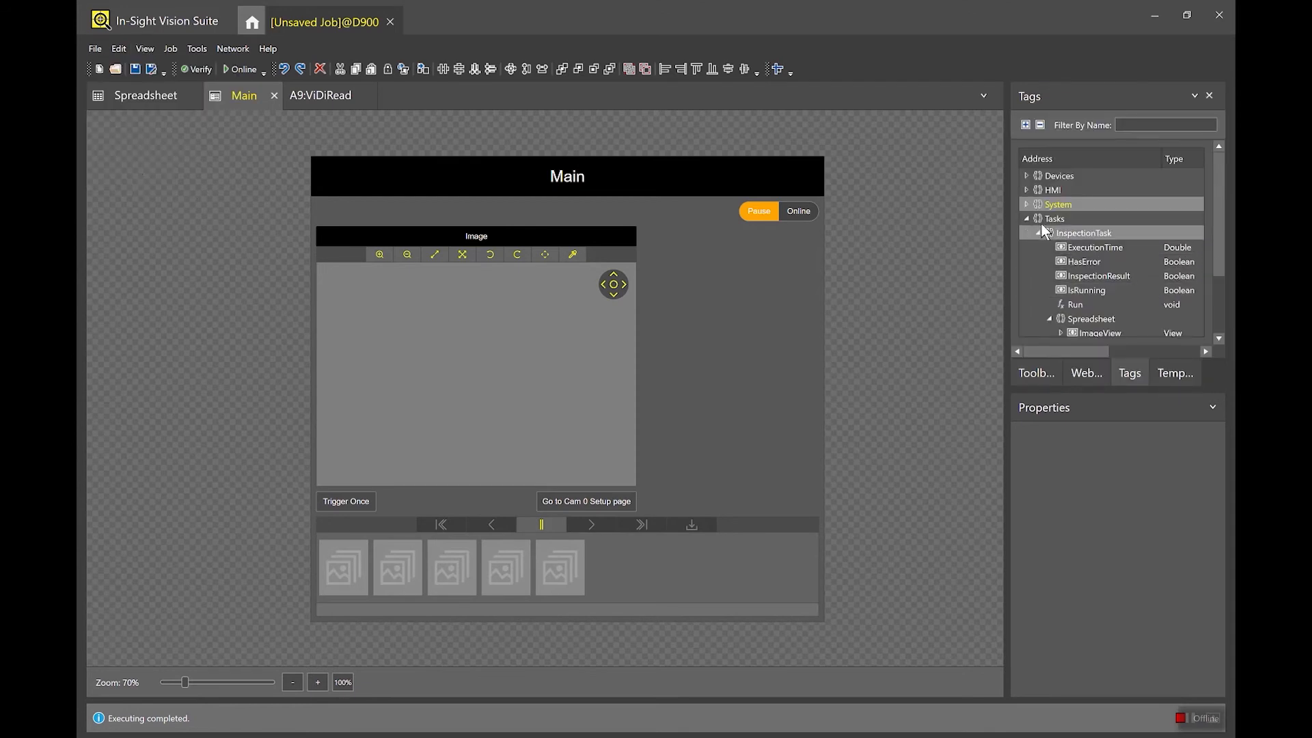
pyautogui.moveTo(1216, 259); pyautogui.dragTo(1220, 302)
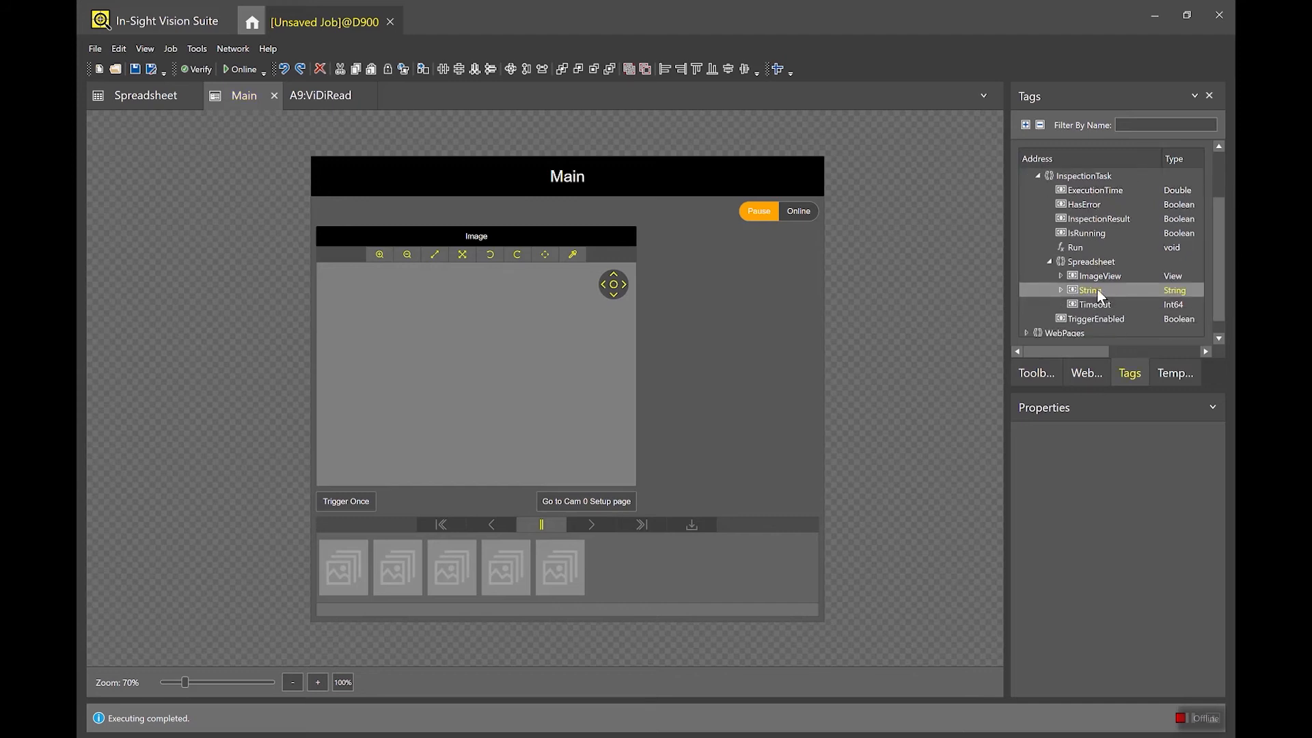
pyautogui.moveTo(1100, 295); pyautogui.dragTo(797, 317)
# - Move the String label and value slightly higher beside the image display, making the value wide enough for the full string
pyautogui.click(757, 261)
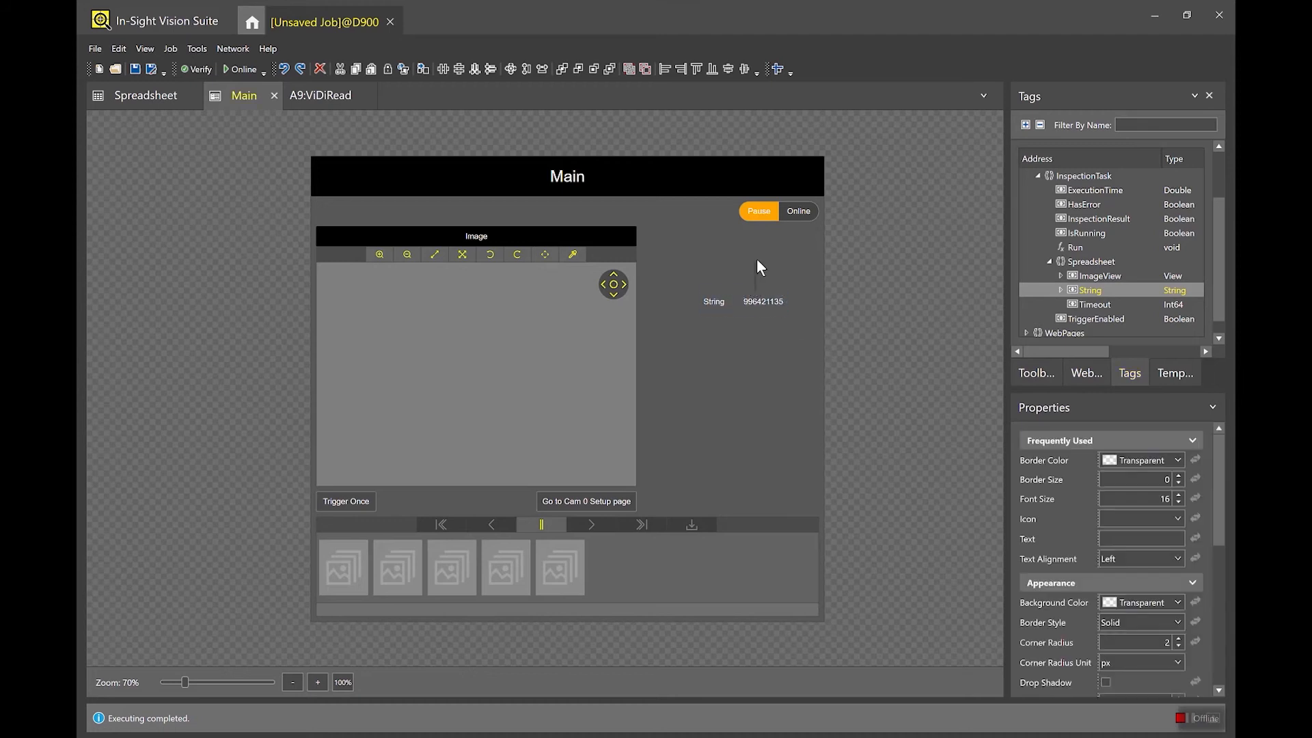
pyautogui.moveTo(695, 277); pyautogui.dragTo(801, 276)
pyautogui.click(789, 318)
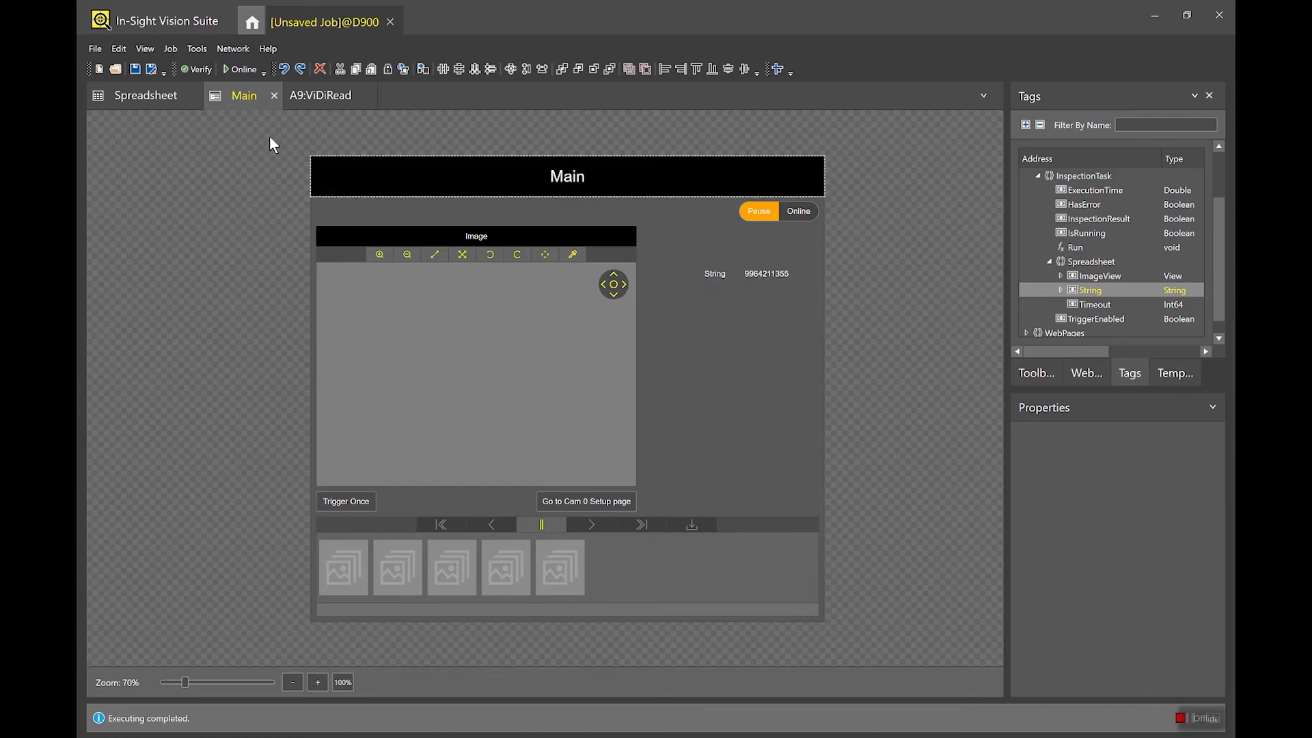
# - Link ViDiRead's Show parameter to a new list box in the spreadsheet, with its label in A12 and its value in A14
pyautogui.click(138, 95)
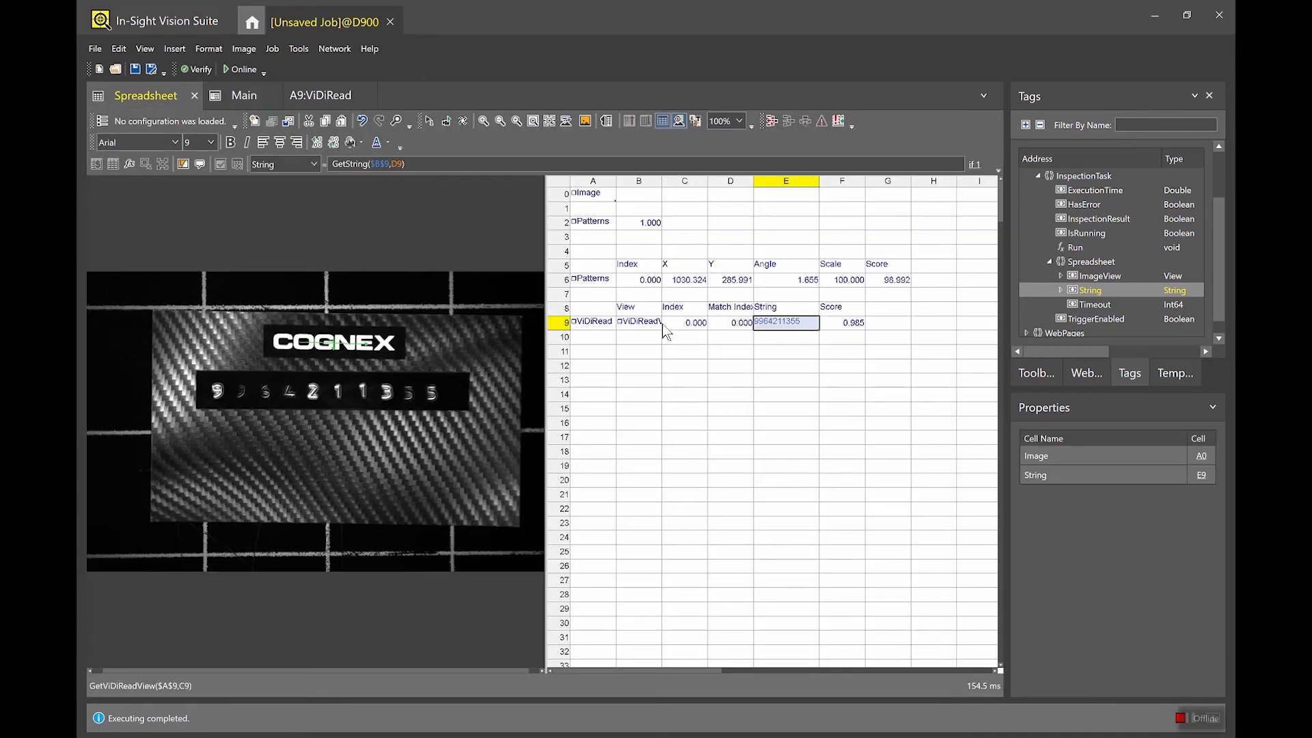
pyautogui.click(596, 322)
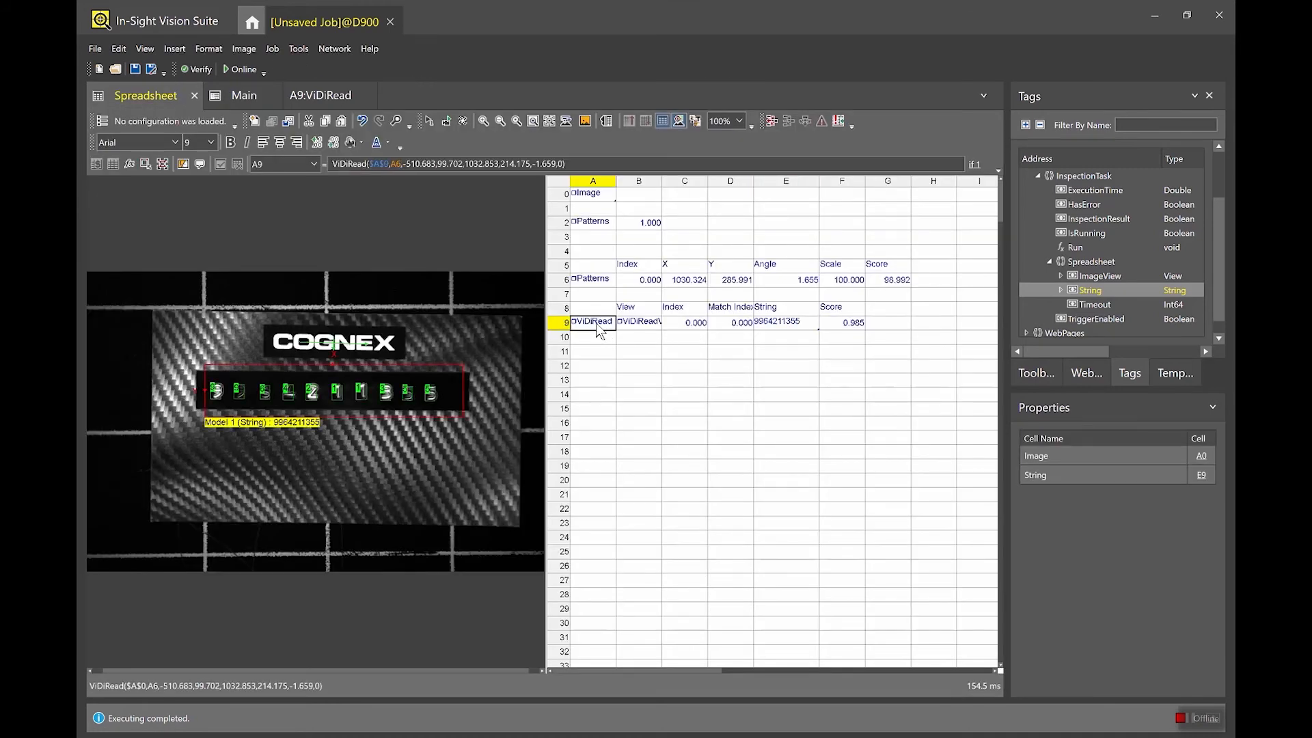
pyautogui.click(596, 323)
pyautogui.doubleClick(596, 323)
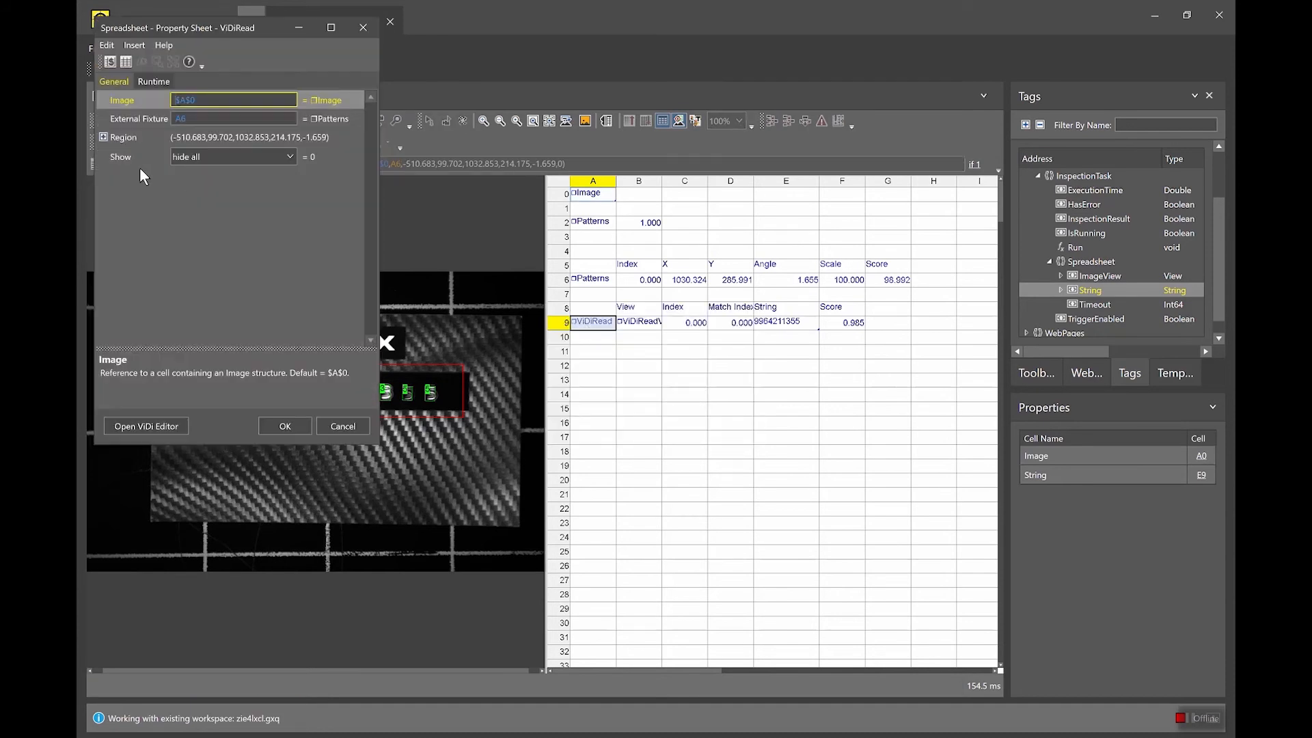
pyautogui.click(142, 155)
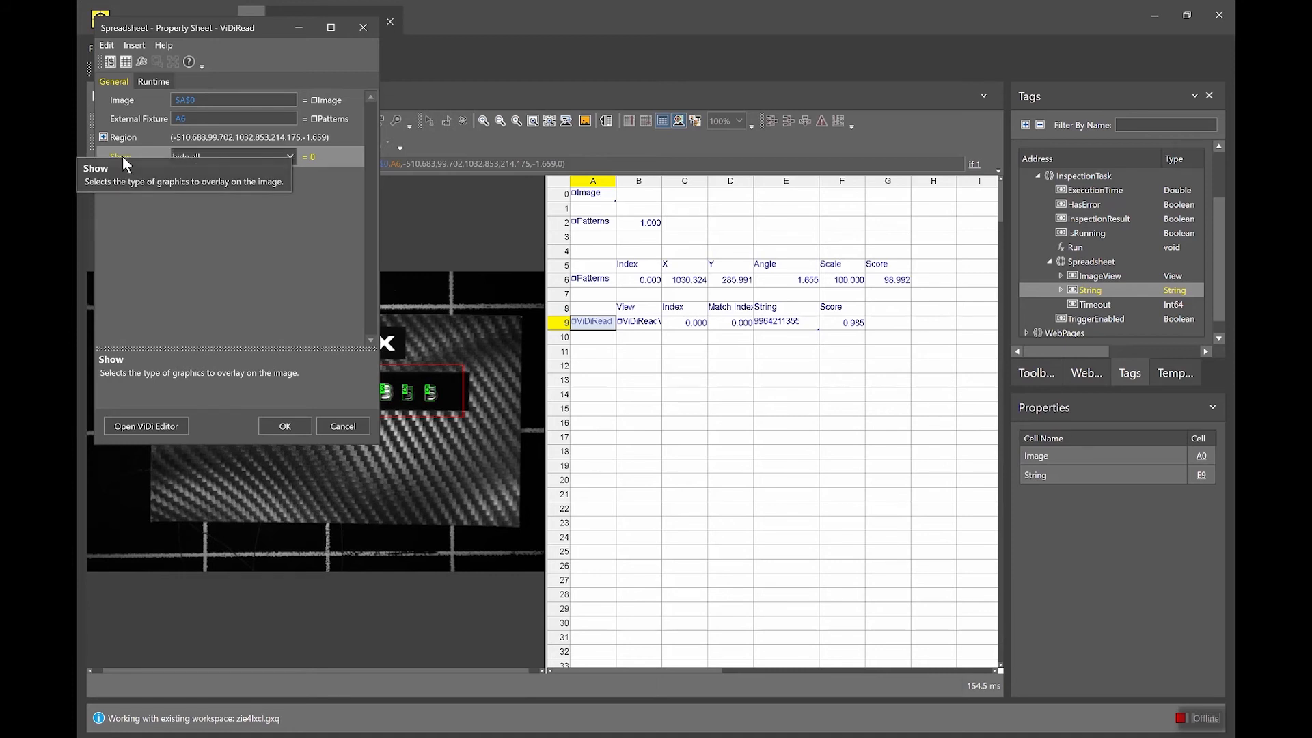
pyautogui.moveTo(123, 156); pyautogui.dragTo(595, 367)
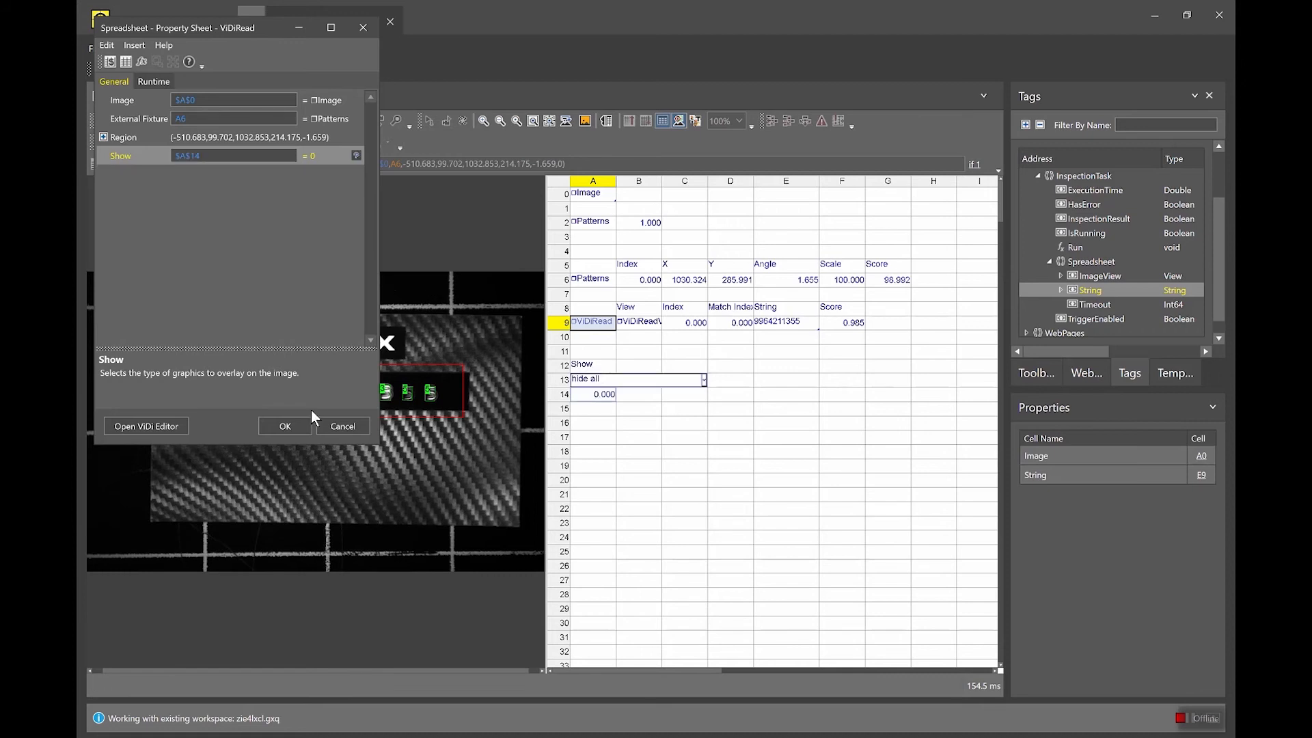
pyautogui.click(298, 421)
# - Publish the Show list box in cell A13 and return to the Main web page
pyautogui.click(593, 384)
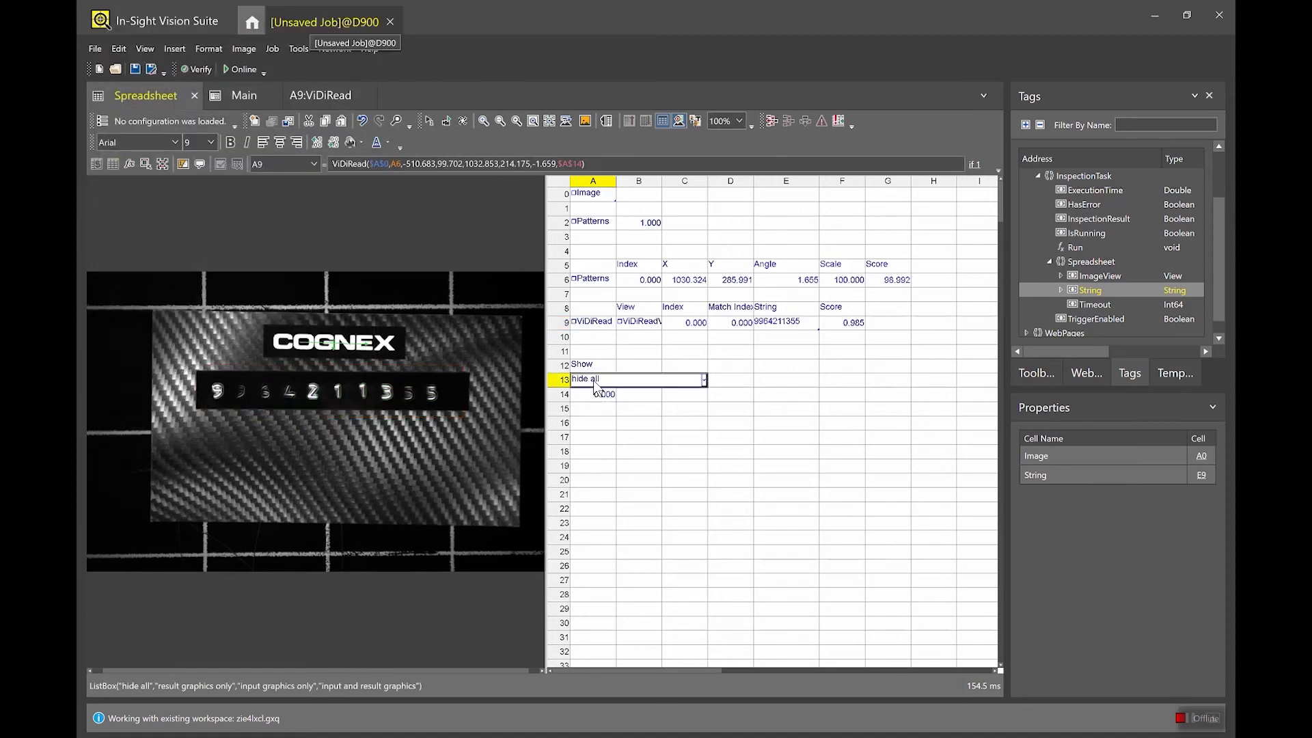
pyautogui.rightClick(595, 385)
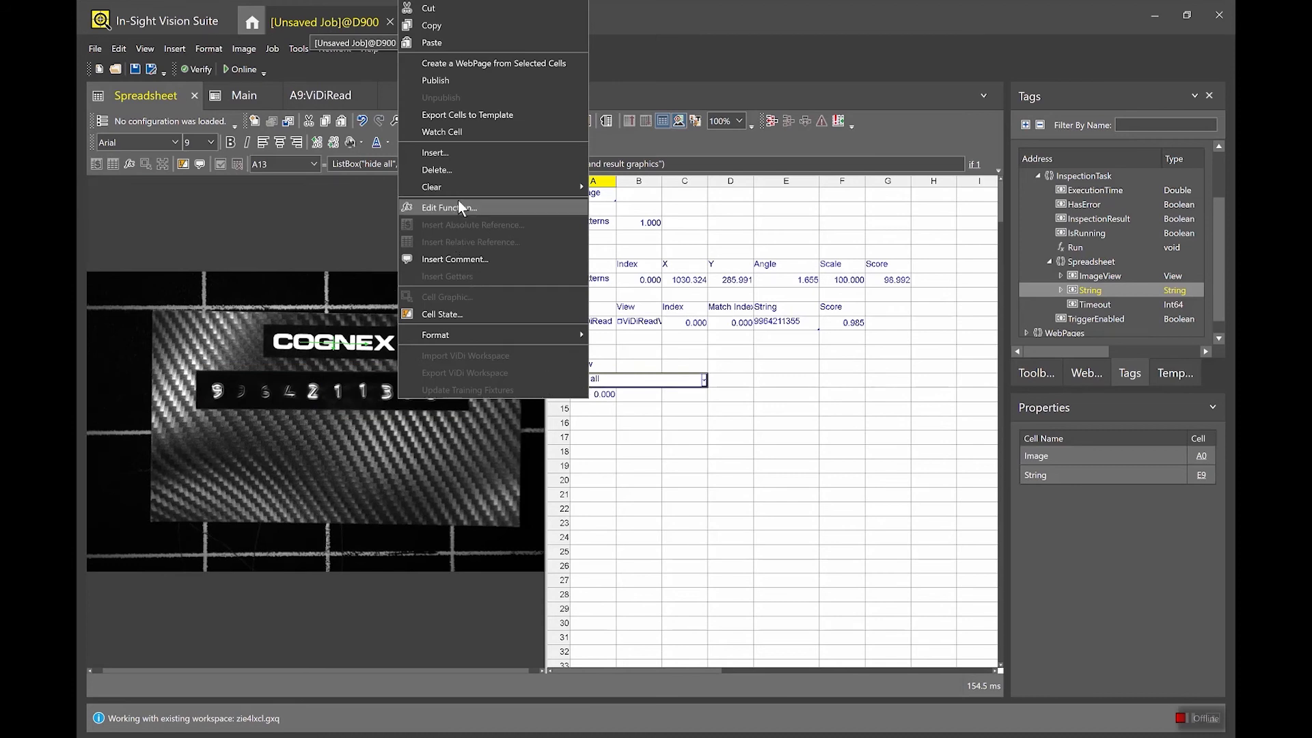
pyautogui.click(453, 86)
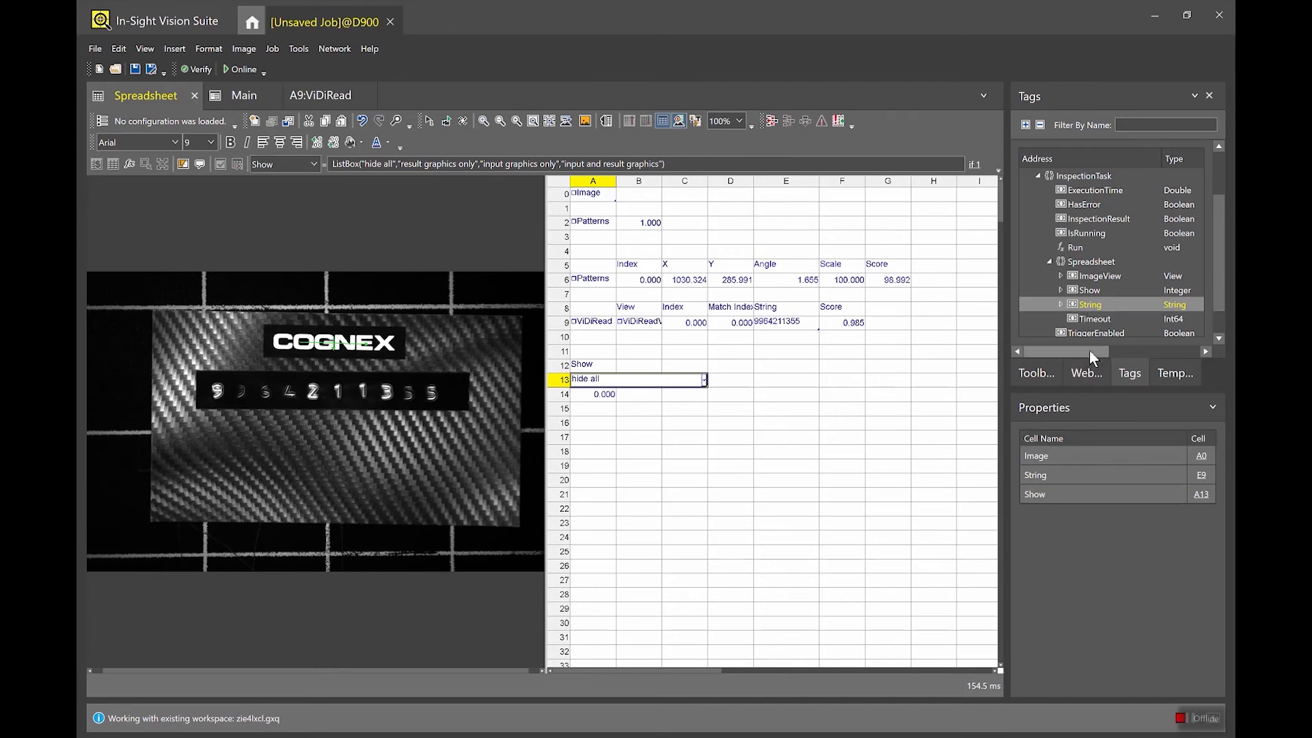
pyautogui.click(236, 96)
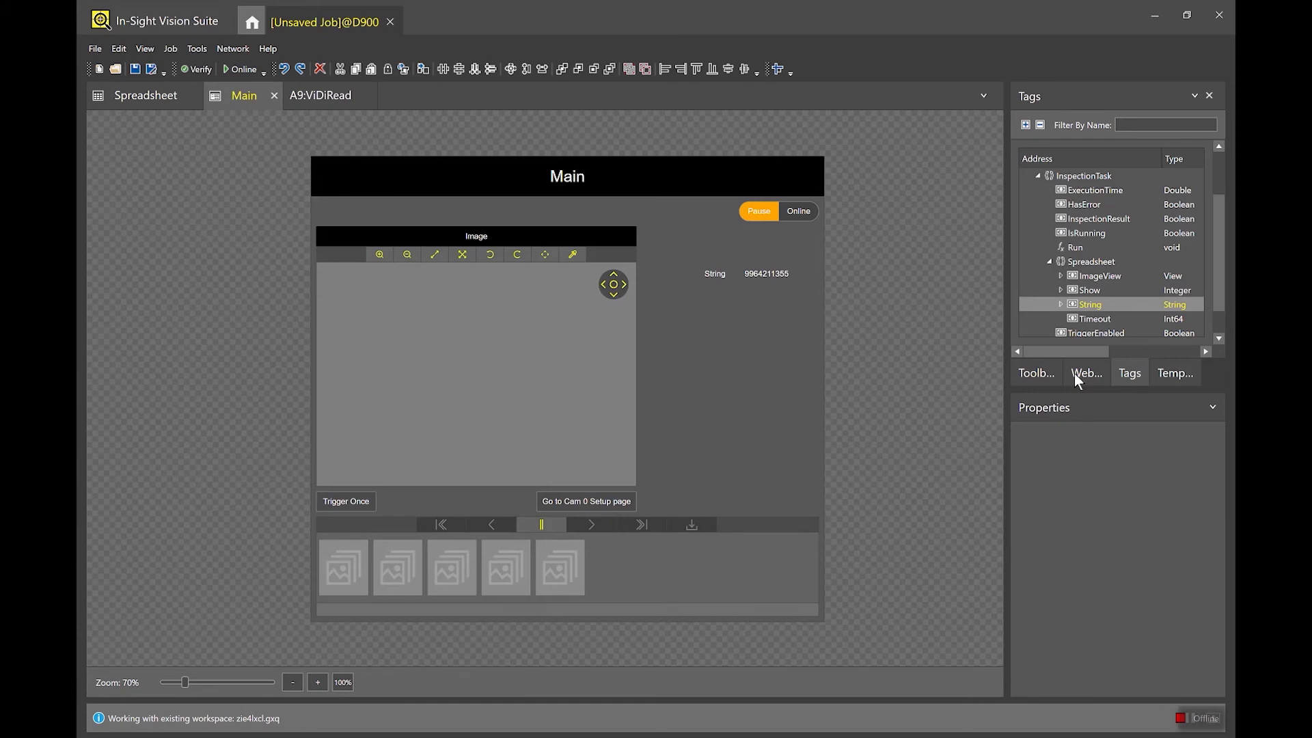
# - Place the spreadsheet's Show tag on the Main page, aligned beneath the String label and value beside the image display
pyautogui.click(1093, 293)
pyautogui.moveTo(889, 314); pyautogui.dragTo(844, 374)
pyautogui.moveTo(762, 322); pyautogui.dragTo(768, 296)
pyautogui.click(786, 350)
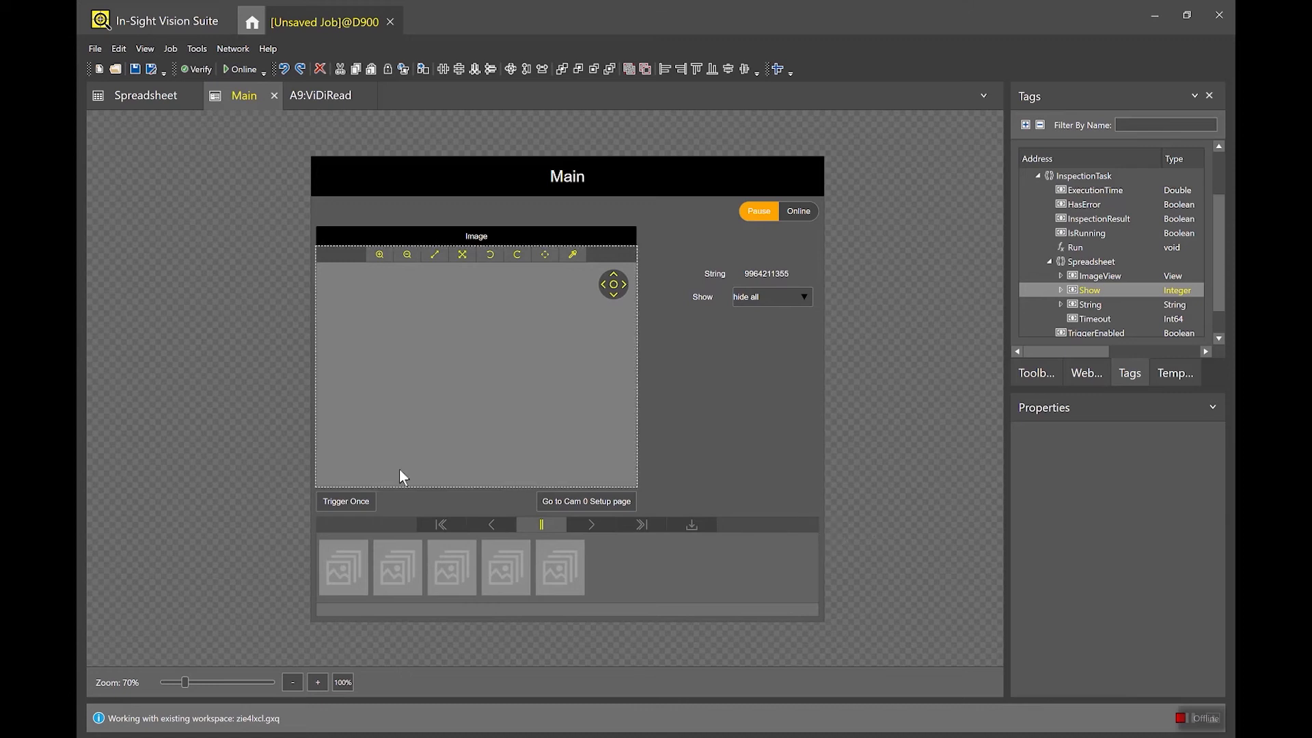
pyautogui.click(767, 574)
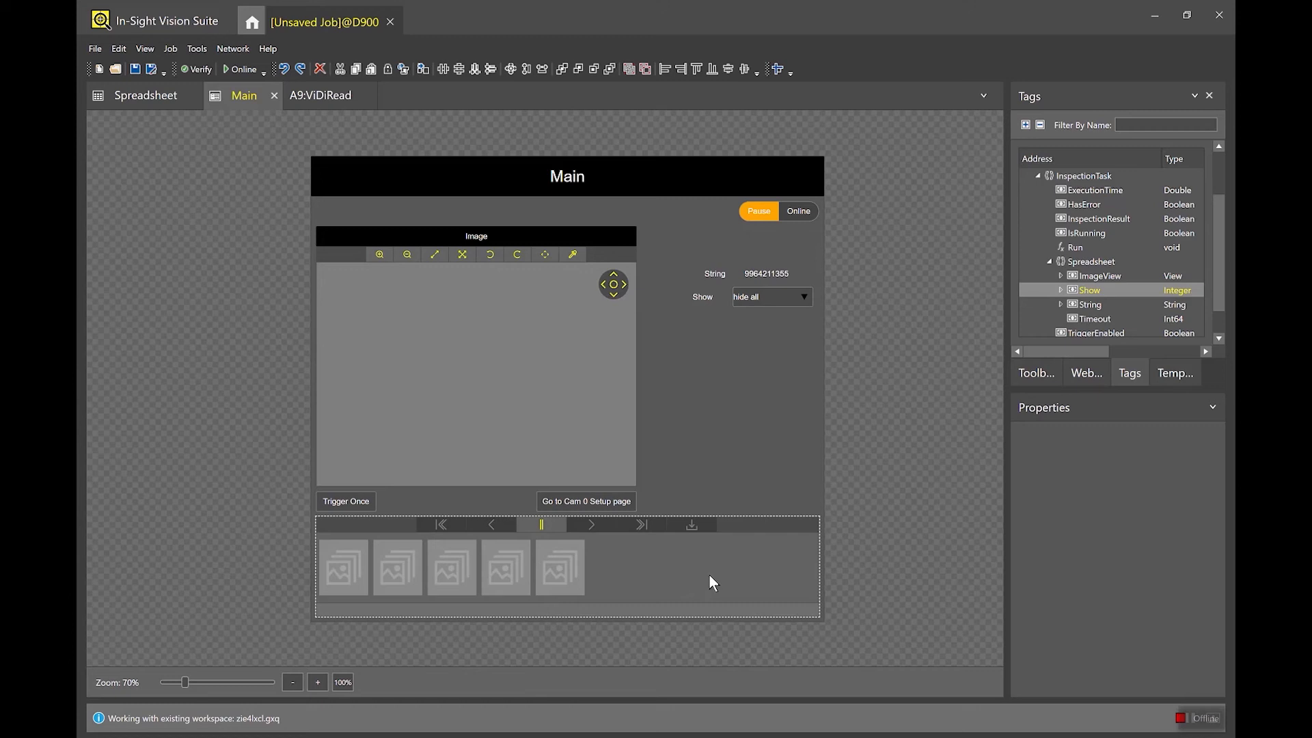
# - Add a GetNFound formula referencing the Patterns structure in A6 to spreadsheet cell H6
pyautogui.click(120, 95)
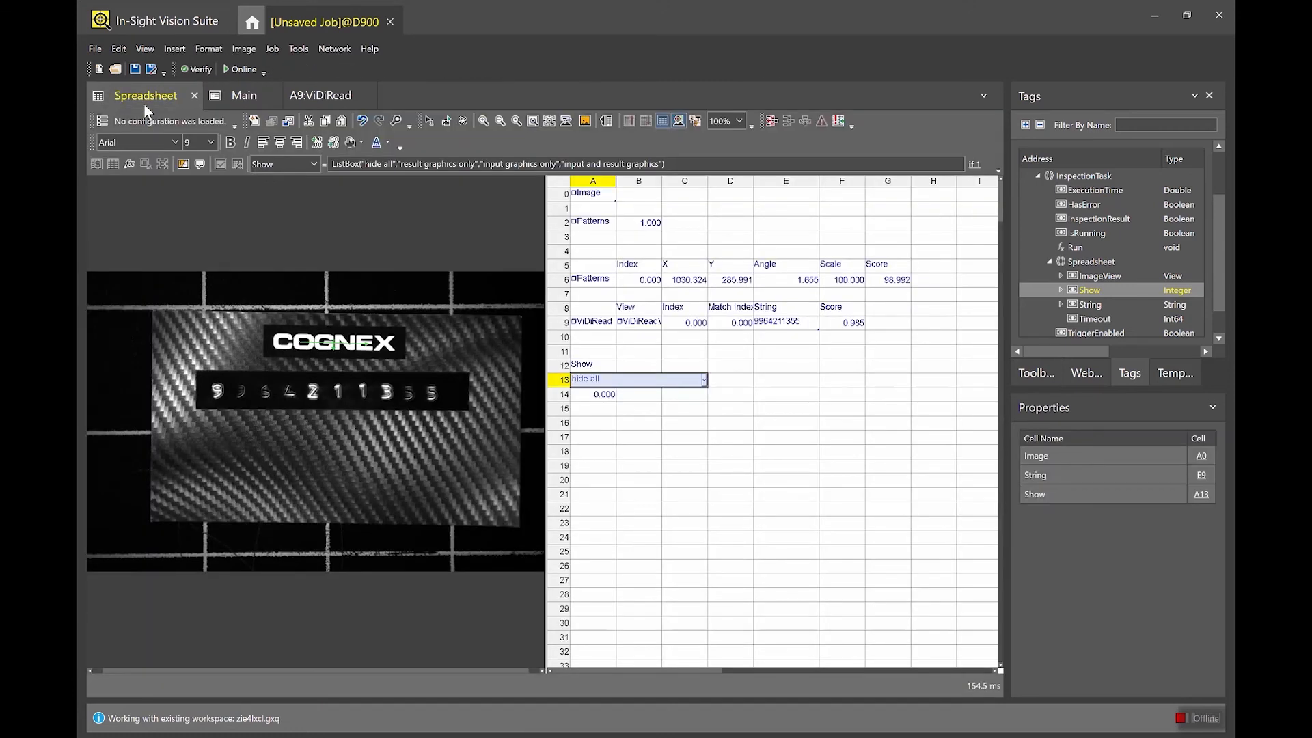
pyautogui.click(931, 280)
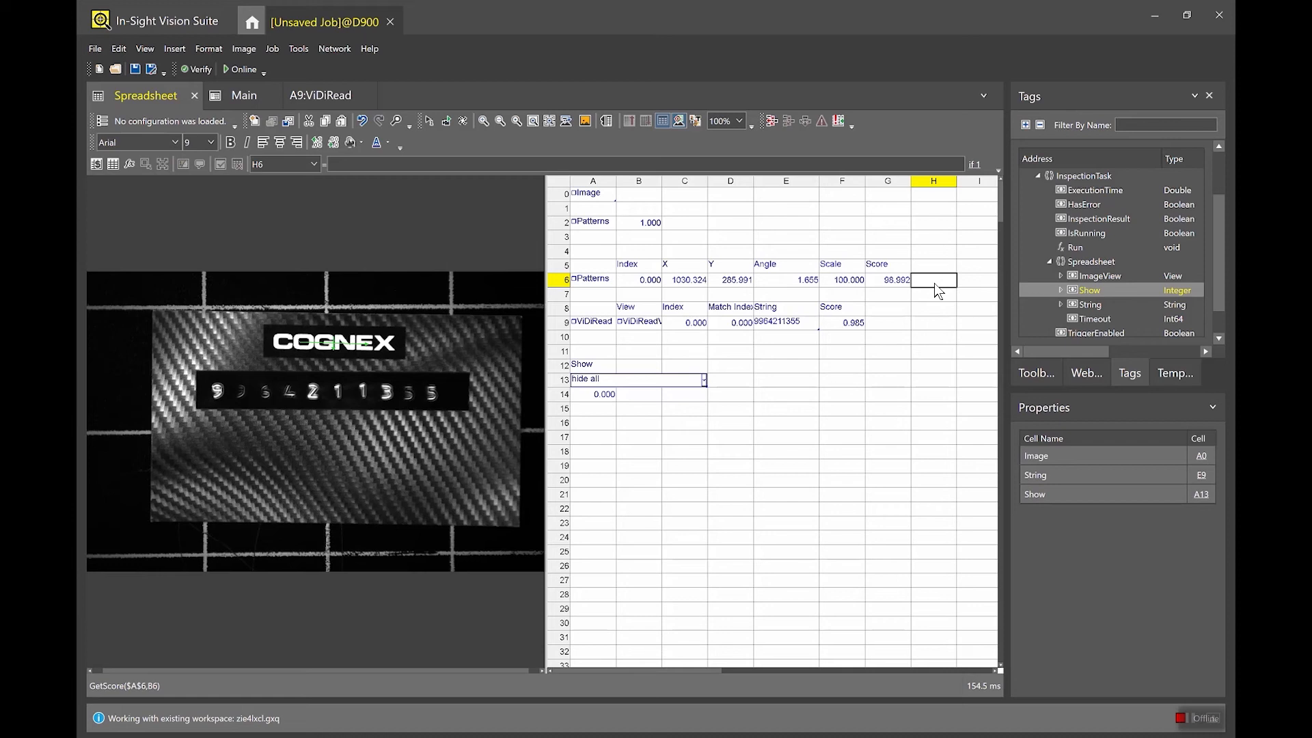
pyautogui.write('getnfound(')
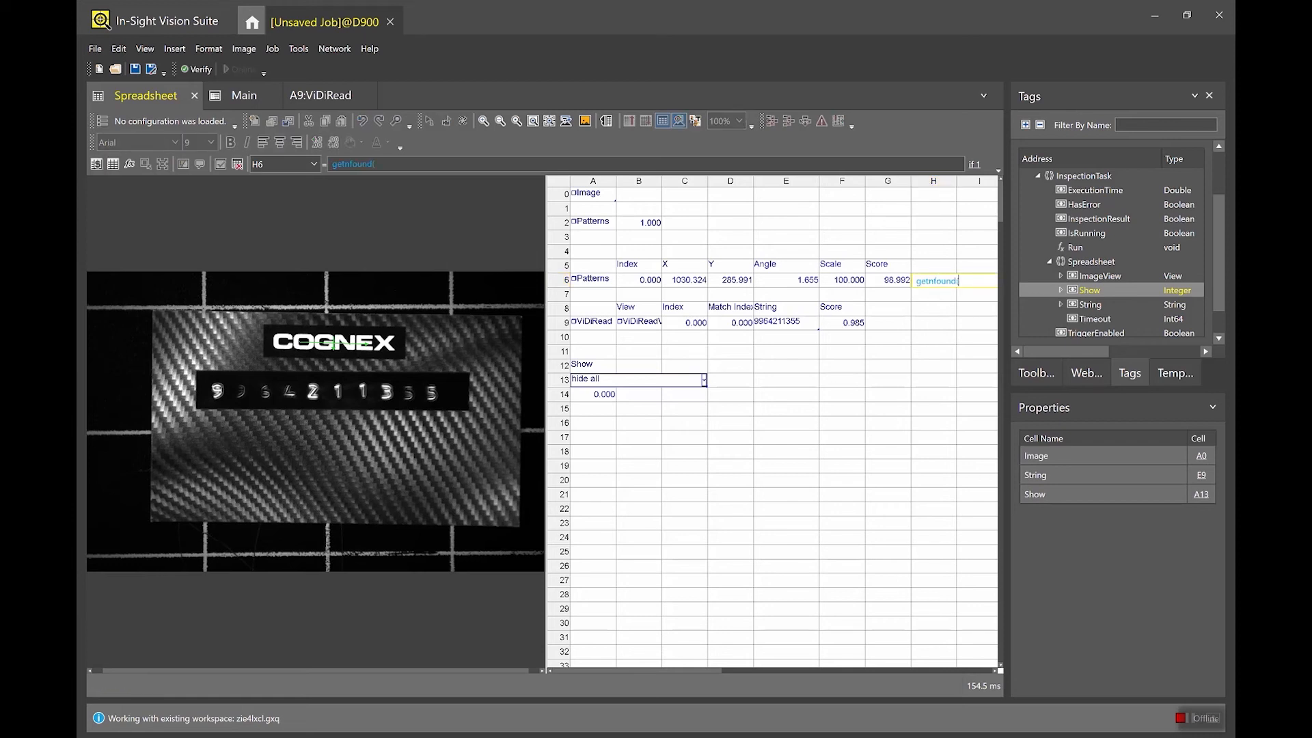
pyautogui.click(590, 282)
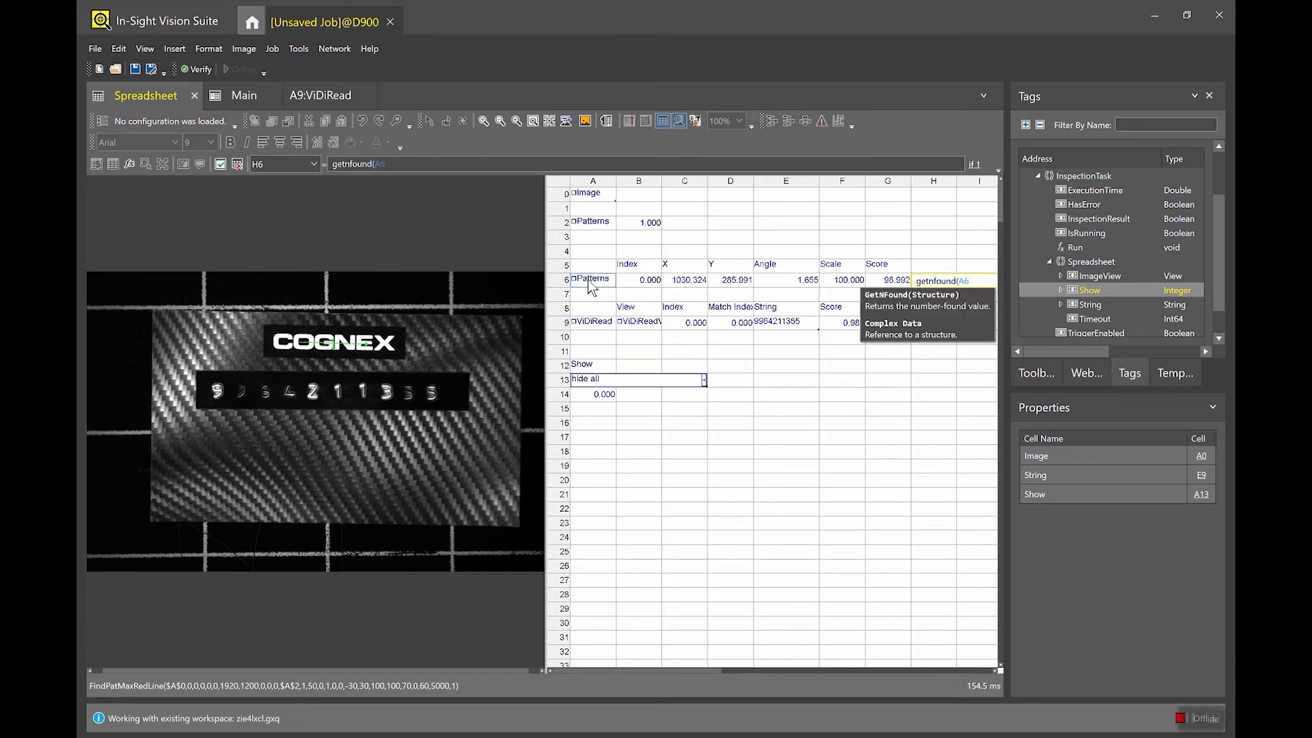
pyautogui.press('Return')
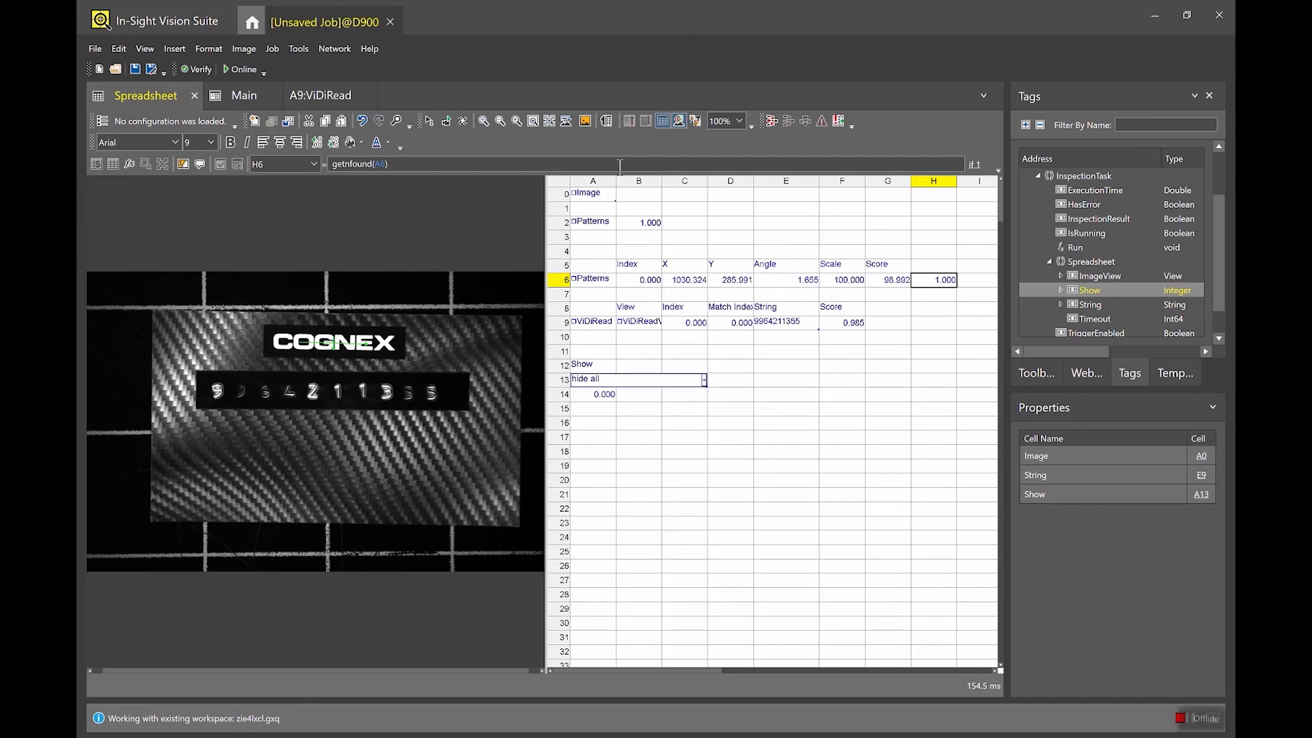
# - Trigger several acquisitions with the card missing, partly in view and fully in view to check the found count in H6
pyautogui.click(436, 121)
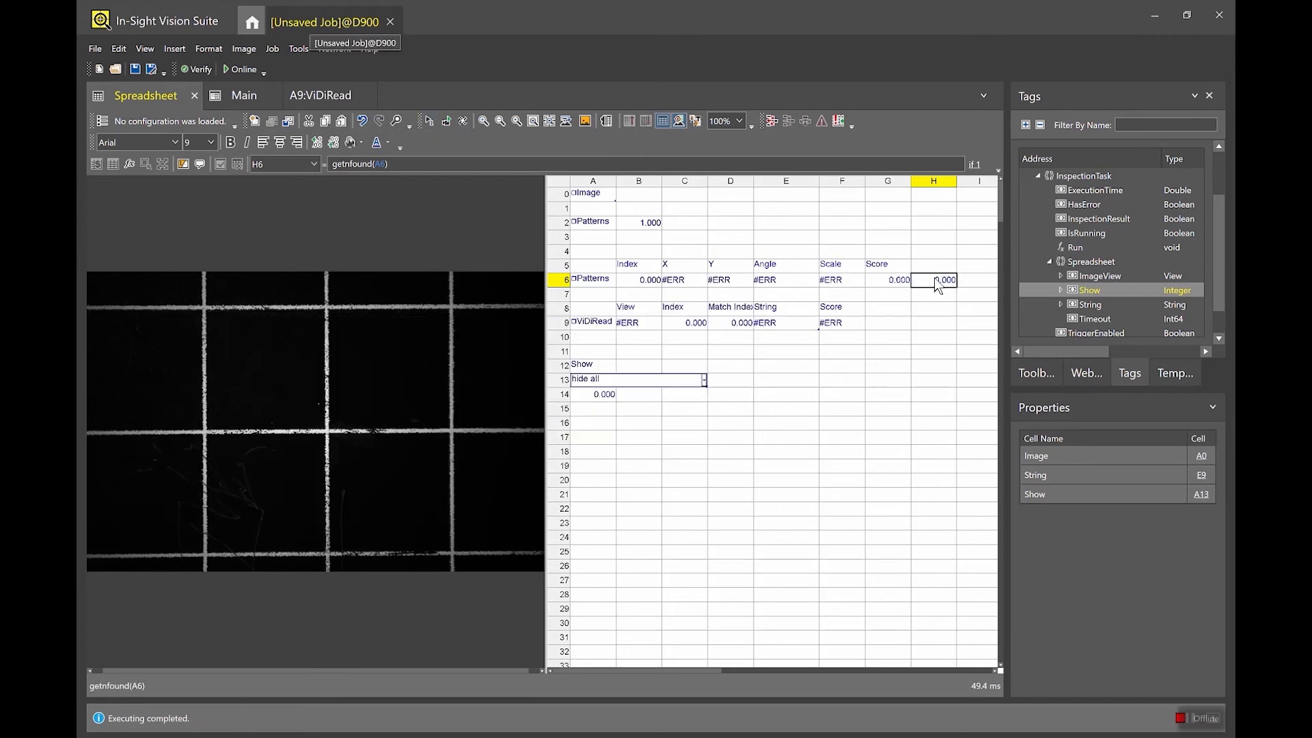
pyautogui.click(428, 122)
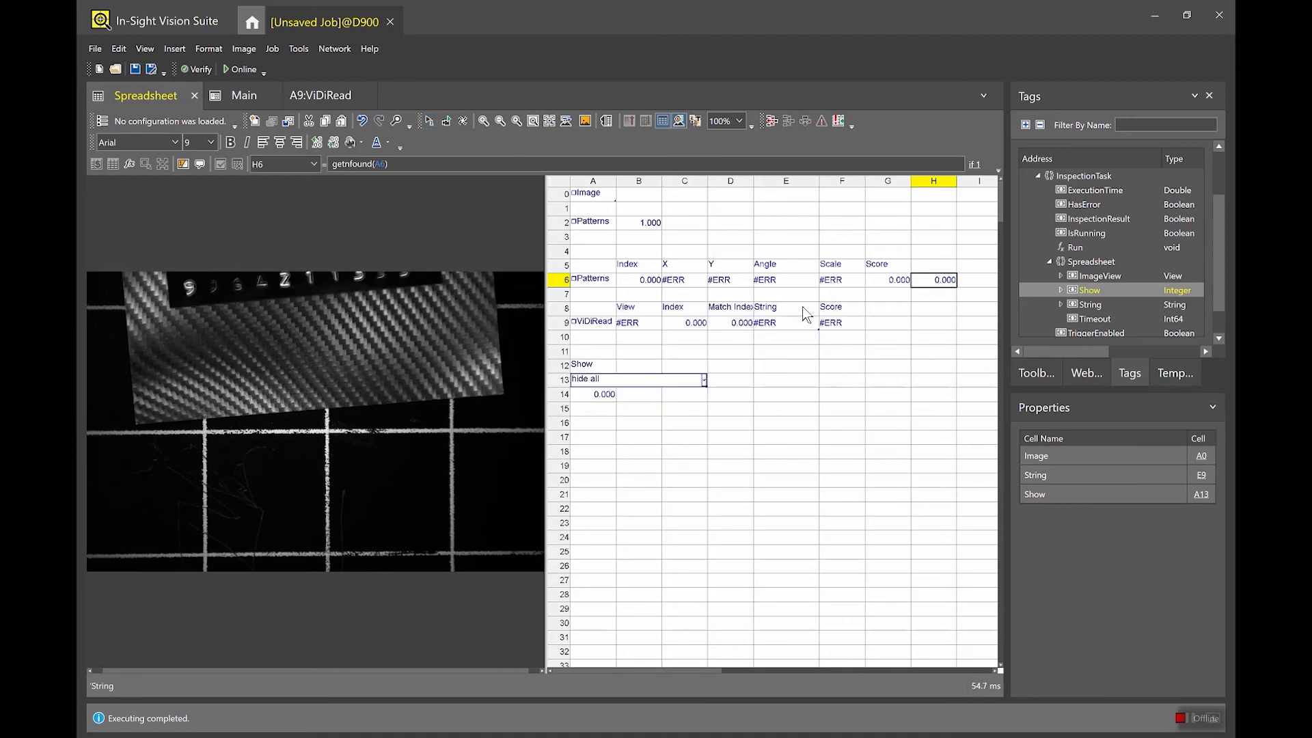
pyautogui.click(427, 121)
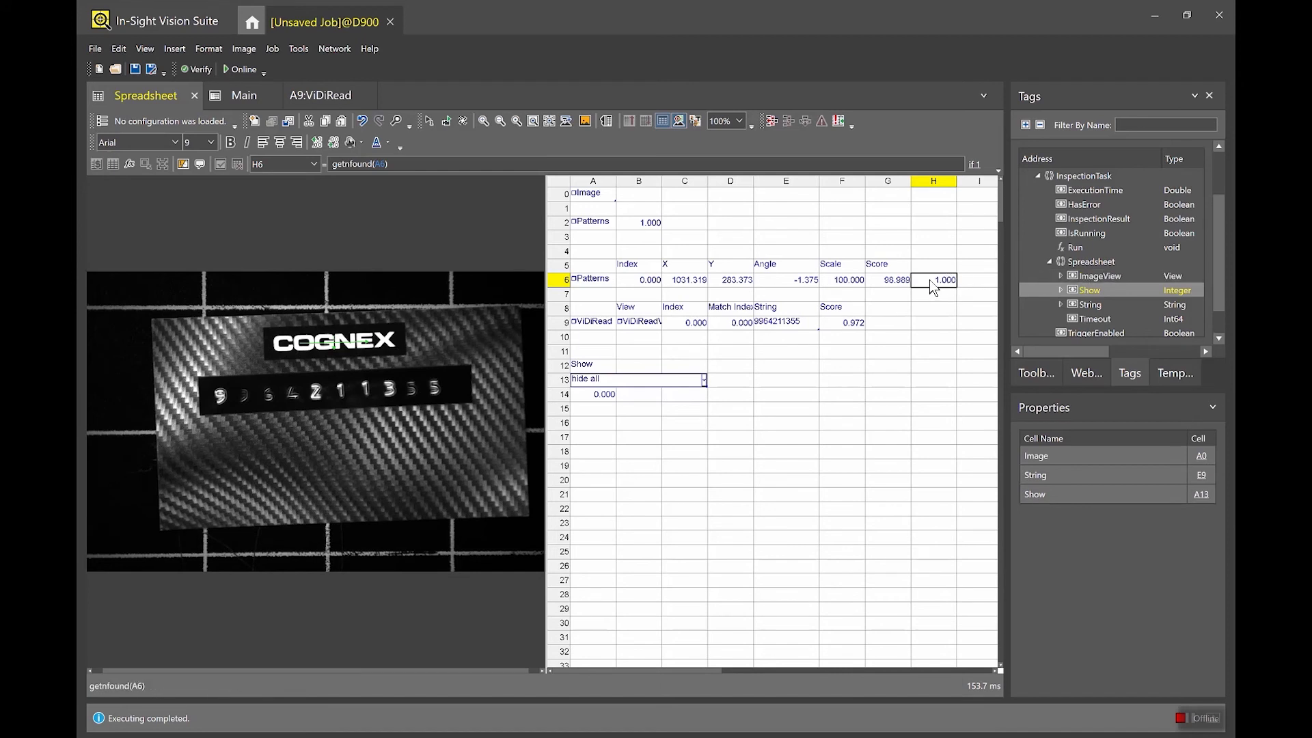
# - Make H6 the filmstrip's watch cell for pass and fail results, and put the system online, applying the spreadsheet changes
pyautogui.rightClick(930, 280)
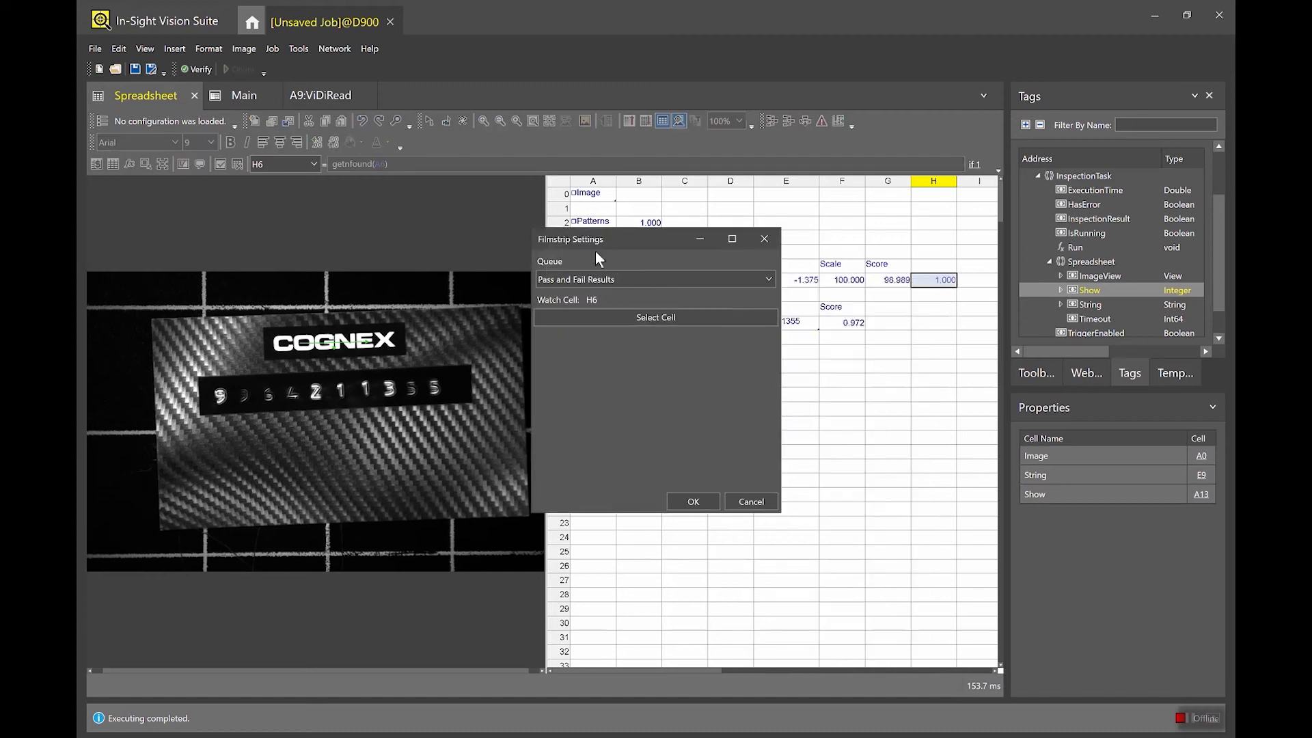
pyautogui.click(691, 501)
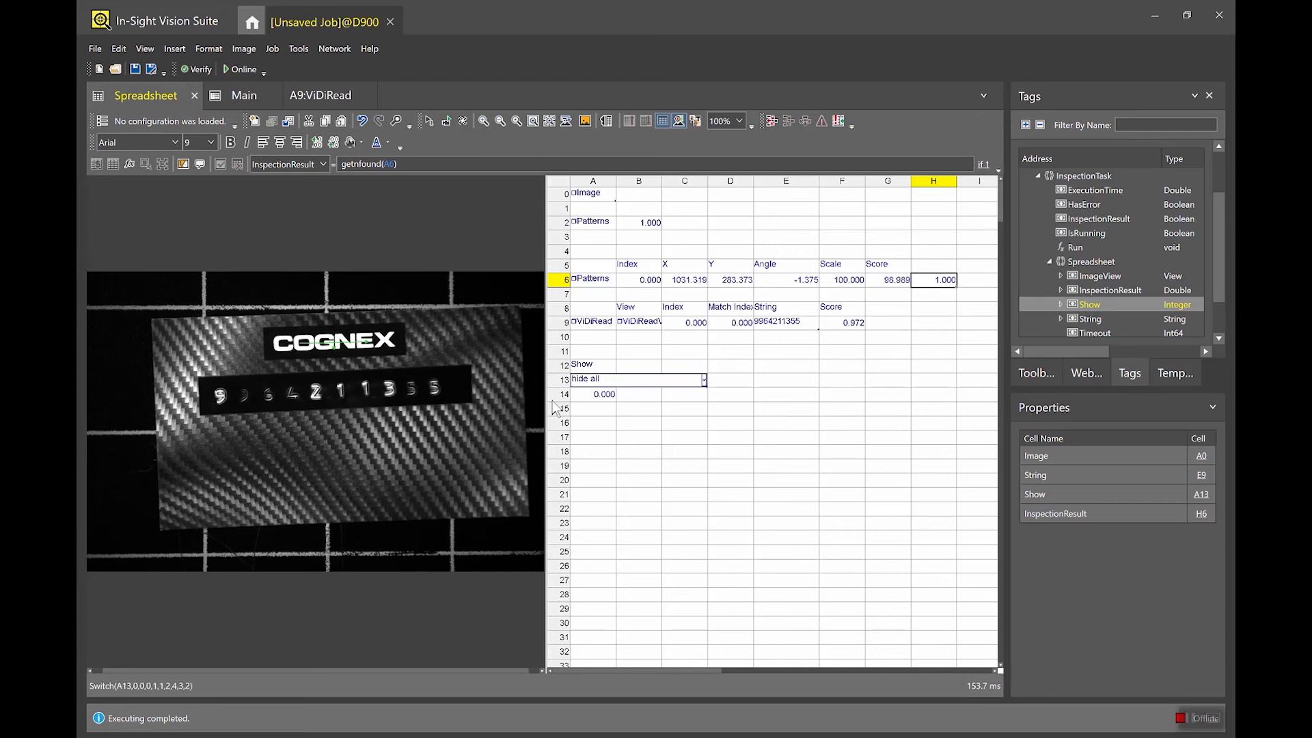
pyautogui.click(235, 69)
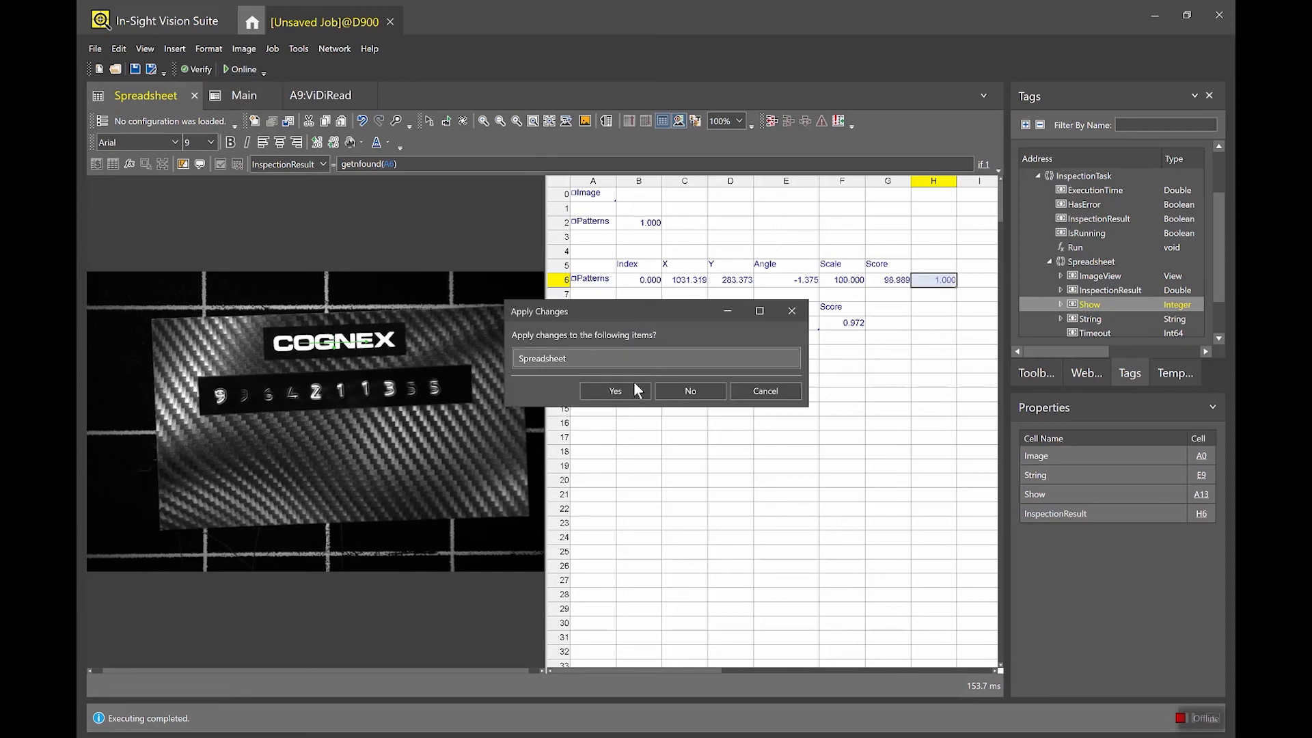
pyautogui.click(615, 391)
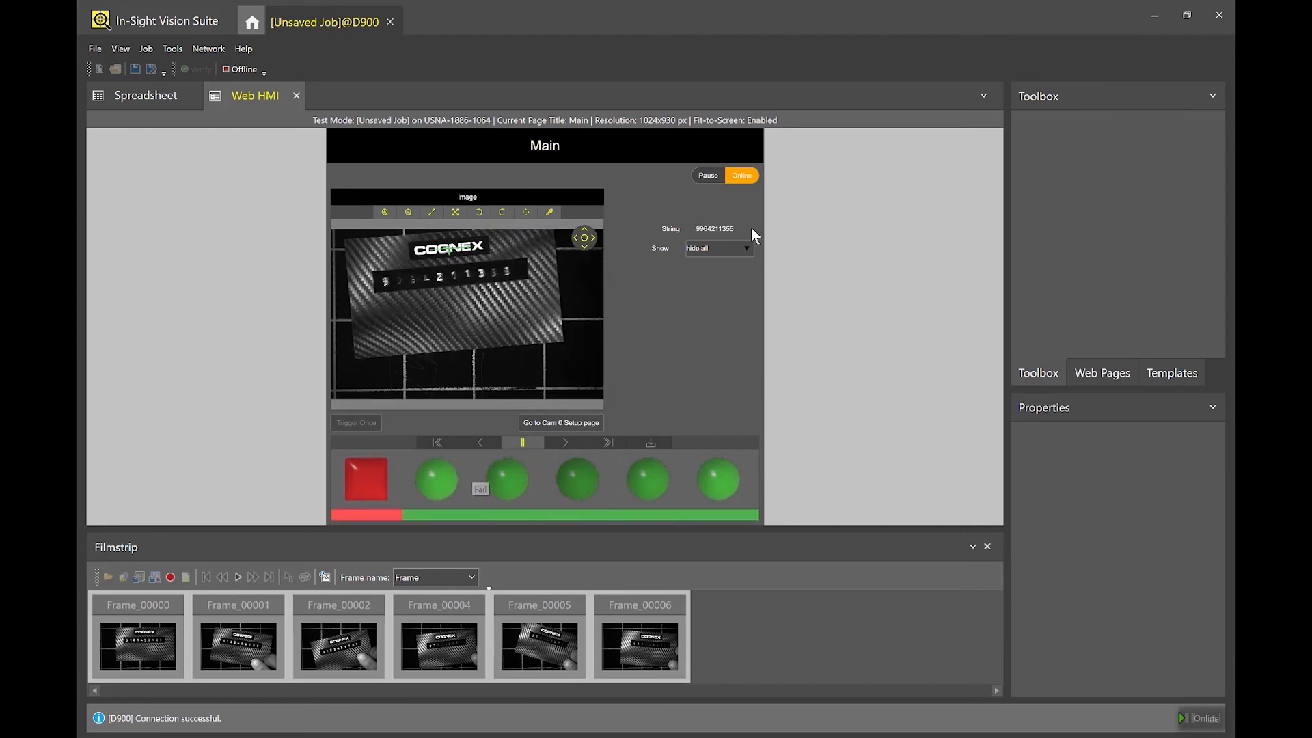
# - Set Show to result graphics only on the running Main page, and open the D900's HMI in the web browser
pyautogui.click(716, 248)
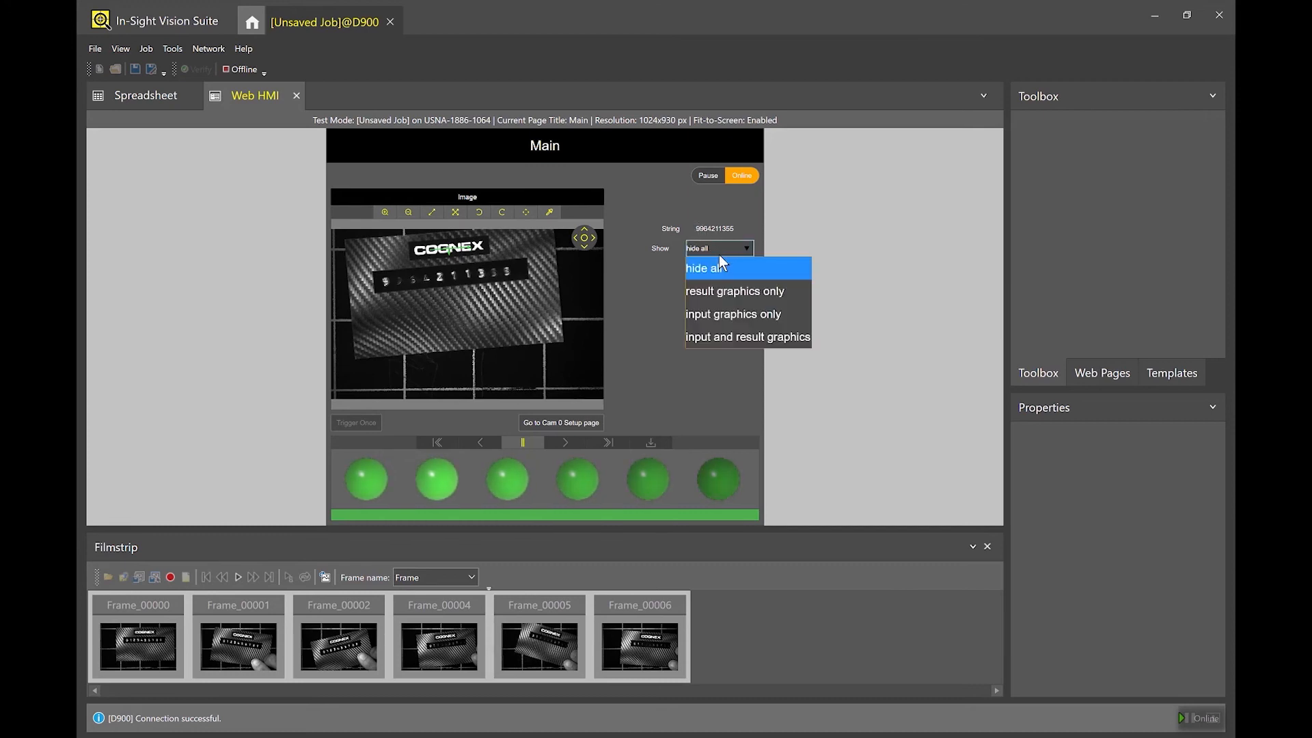
pyautogui.click(739, 294)
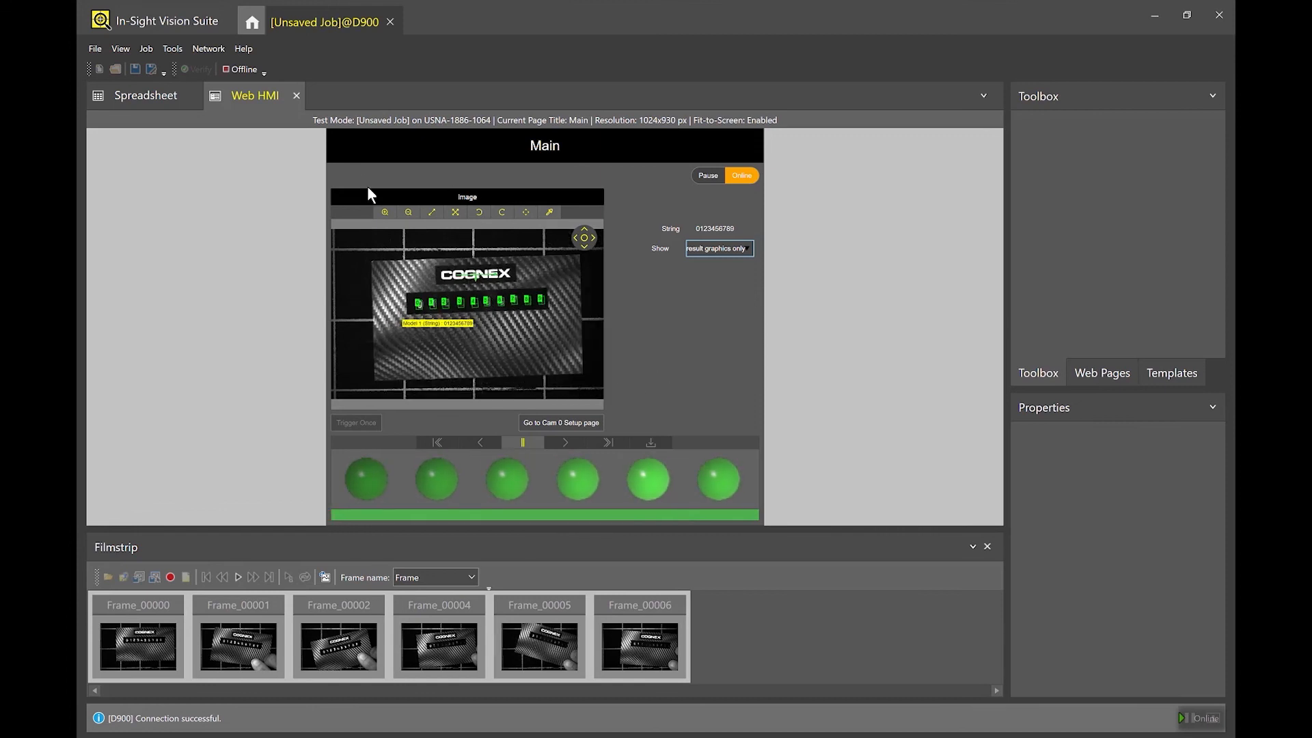
pyautogui.click(244, 22)
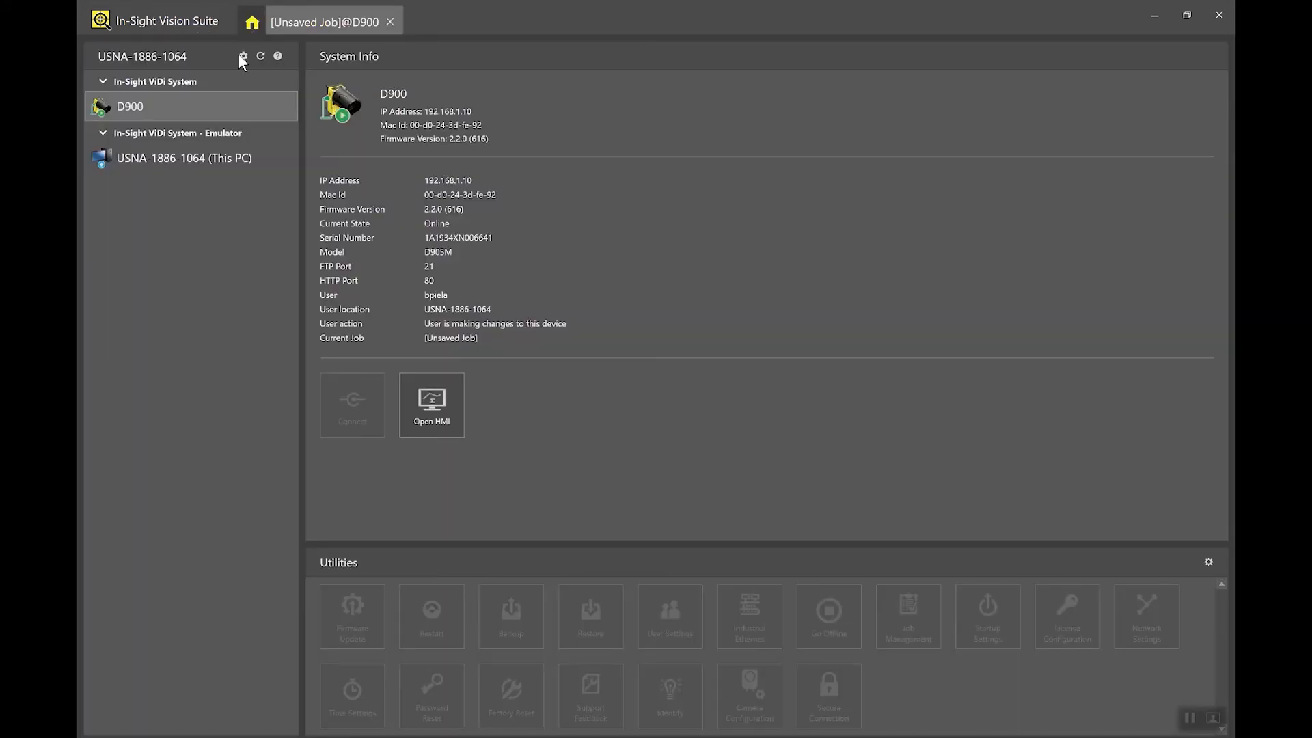
pyautogui.click(423, 387)
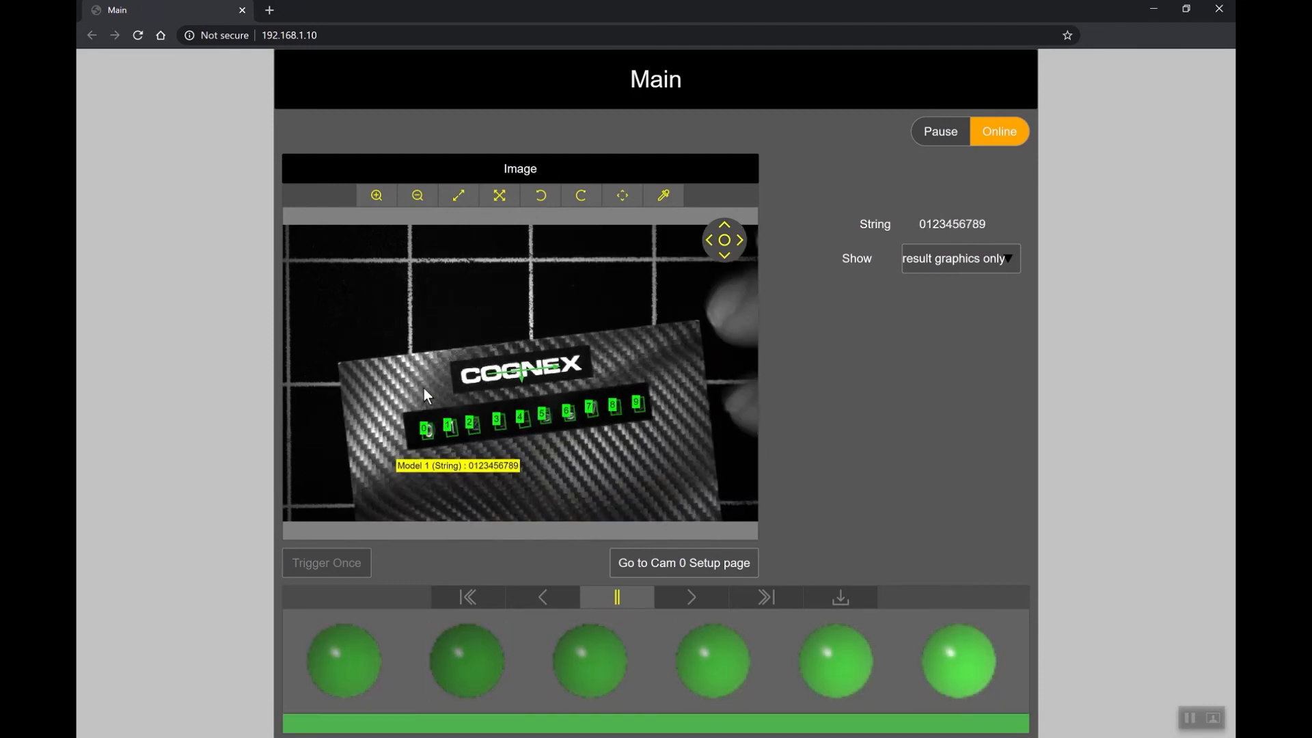
# - Pause the filmstrip, view one of the queued failed results, and resume the live results
pyautogui.doubleClick(616, 598)
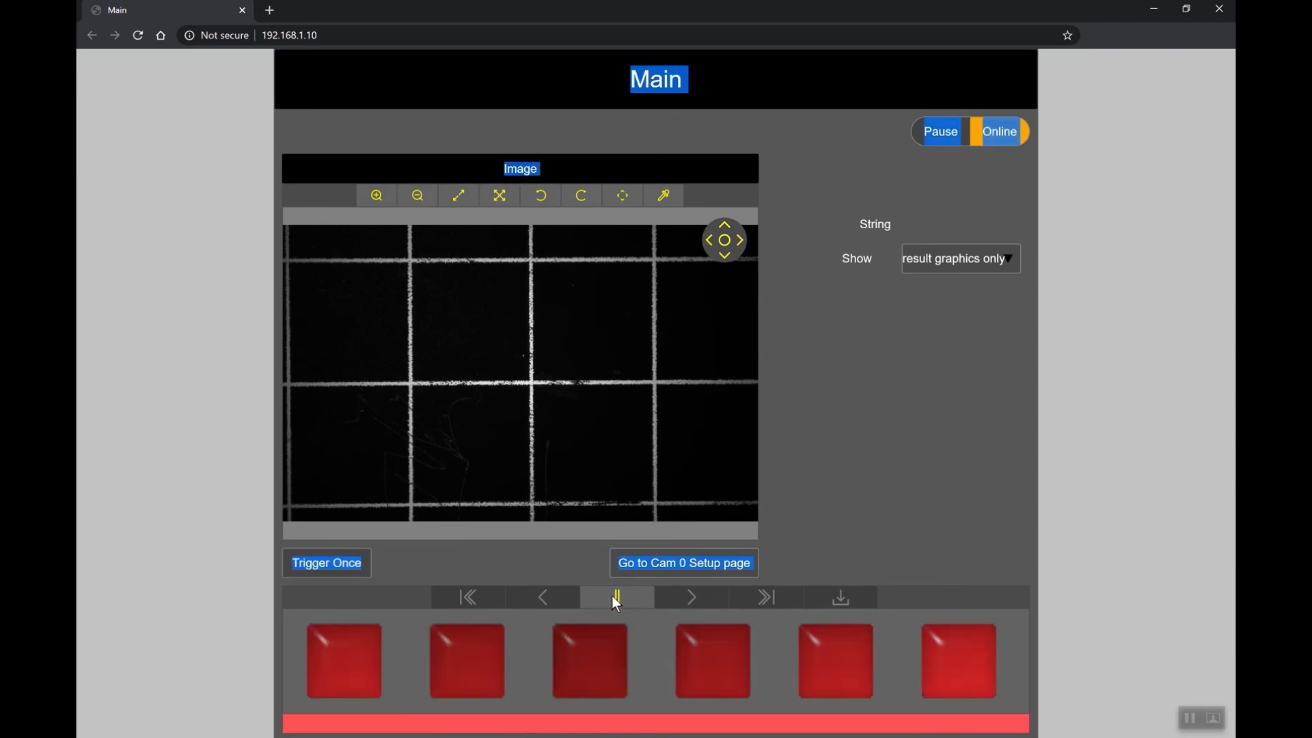
pyautogui.click(827, 657)
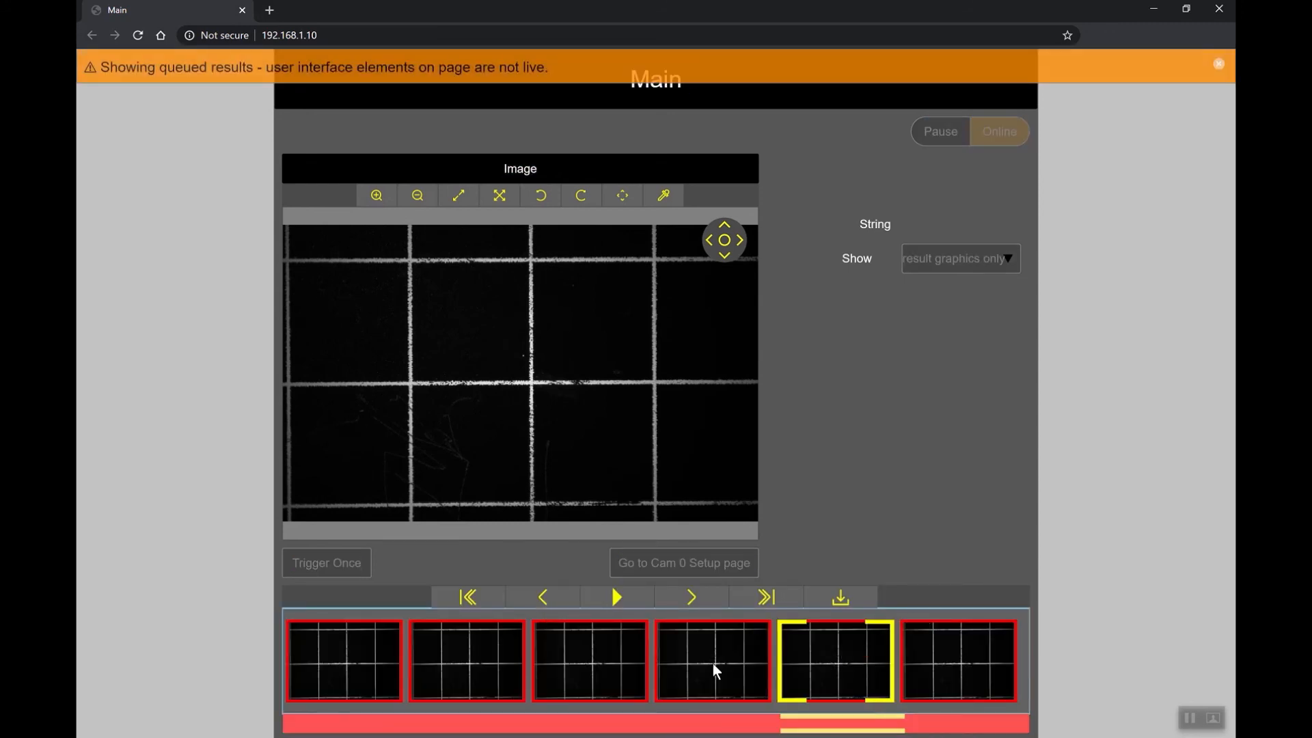
pyautogui.click(615, 598)
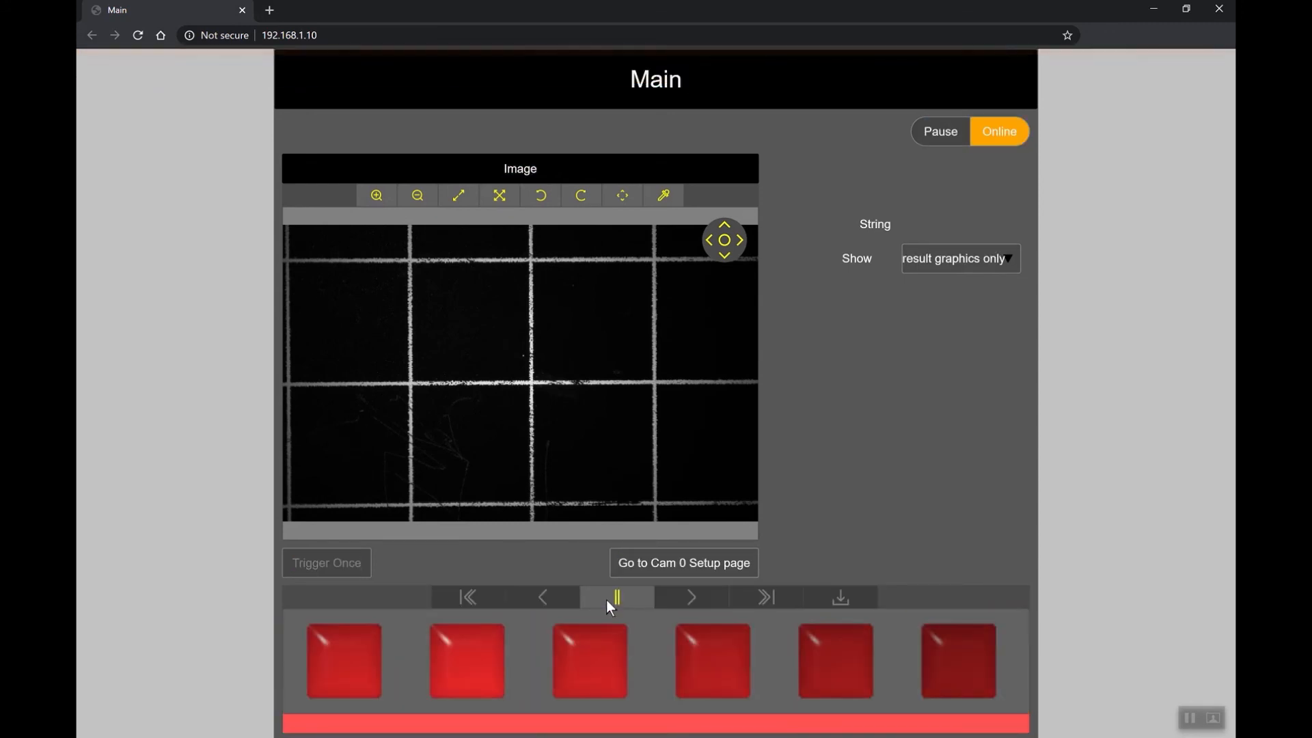